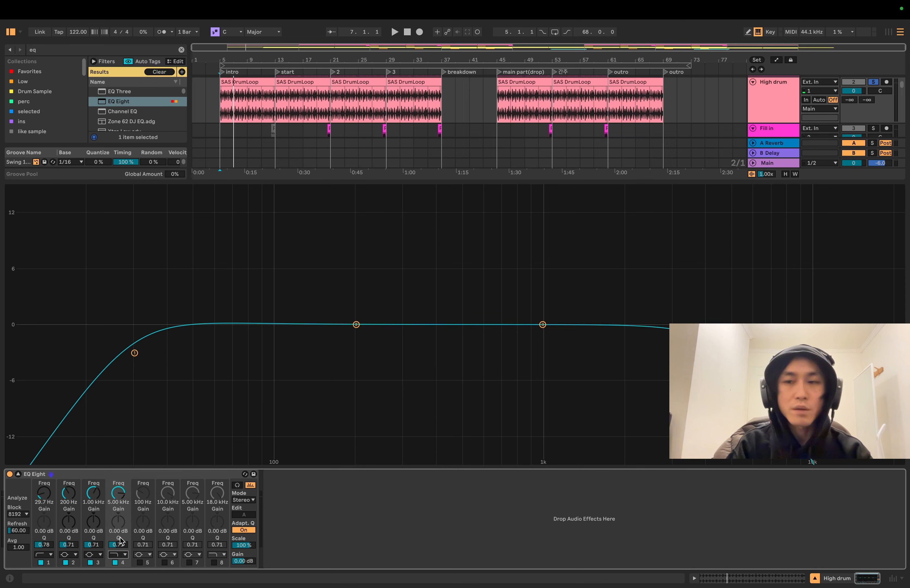
Lower EQ Eight's band 4 high-cut to about 433 Hz on the High drum track while auditioning the loop.
{"action": "key", "text": "space"}
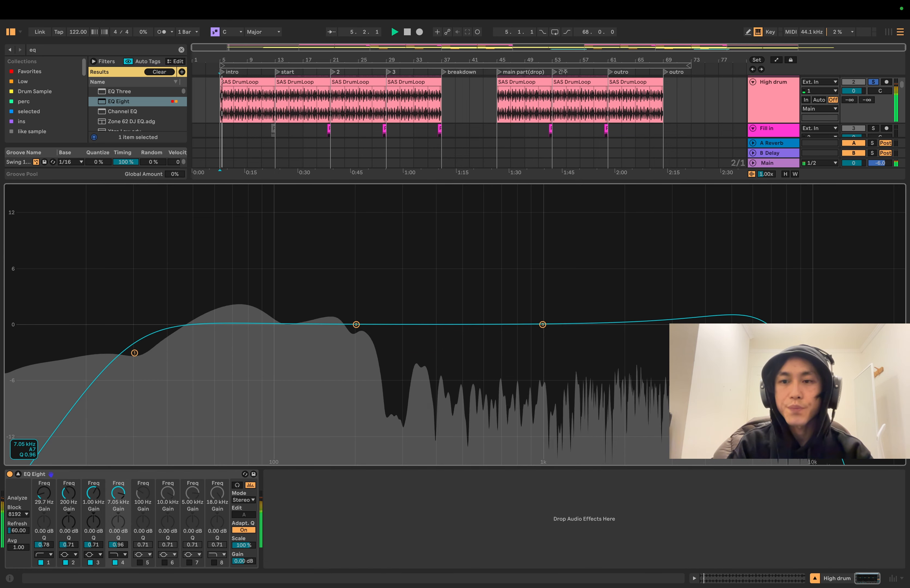
{"action": "left_click_drag", "start_coordinate": [732, 360], "coordinate": [445, 350]}
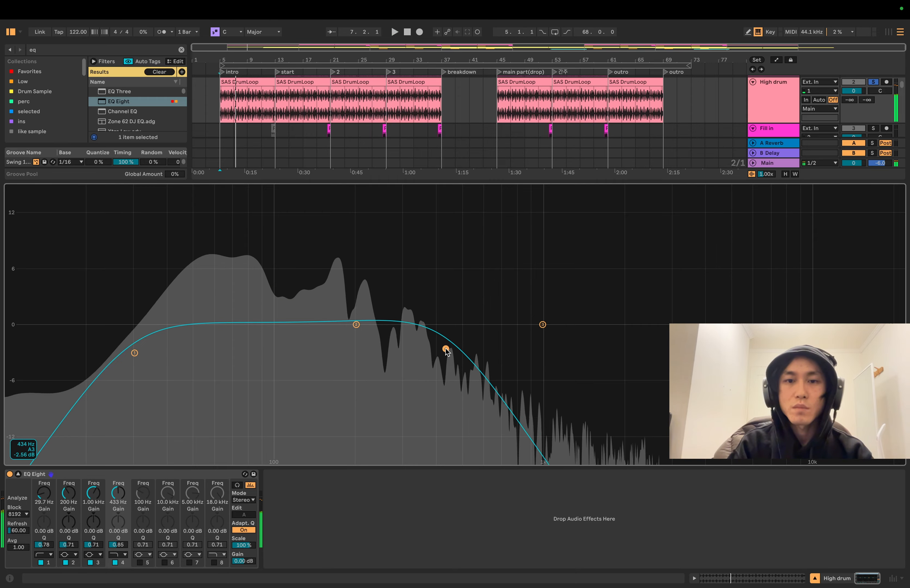
{"action": "key", "text": "space"}
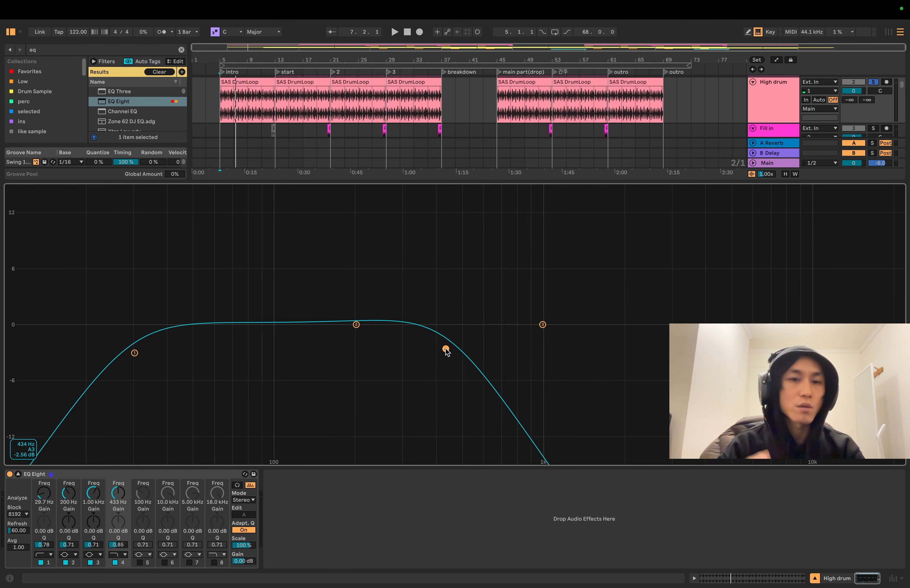
Raise EQ Eight's band 4 high-cut to about 7.93 kHz and listen to the drum loop.
{"action": "left_click_drag", "start_coordinate": [446, 349], "coordinate": [786, 359]}
{"action": "key", "text": "space"}
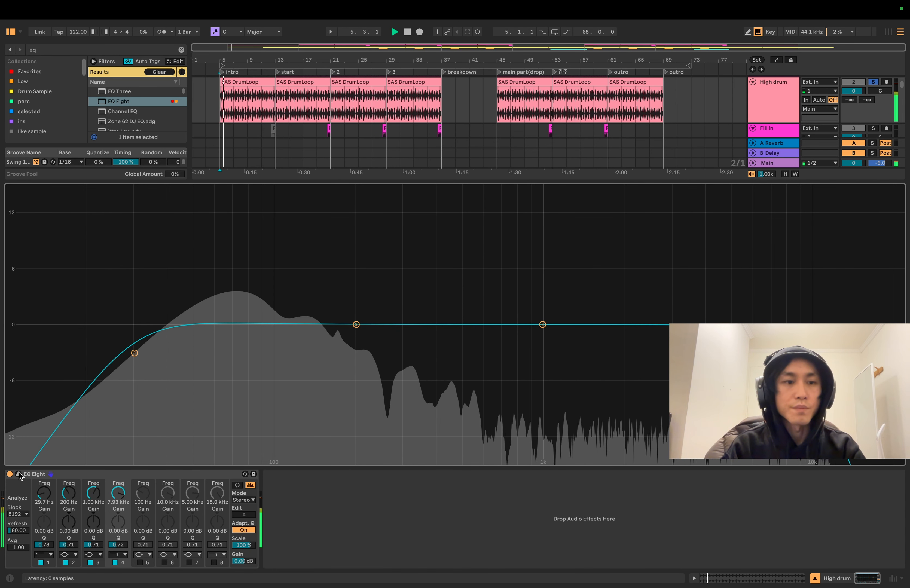
{"action": "key", "text": "space"}
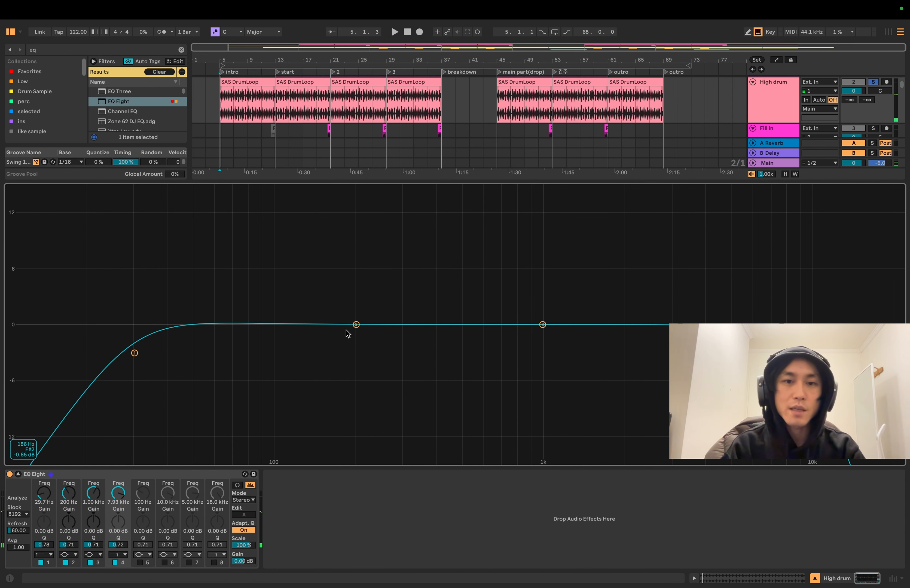
{"action": "key", "text": "space"}
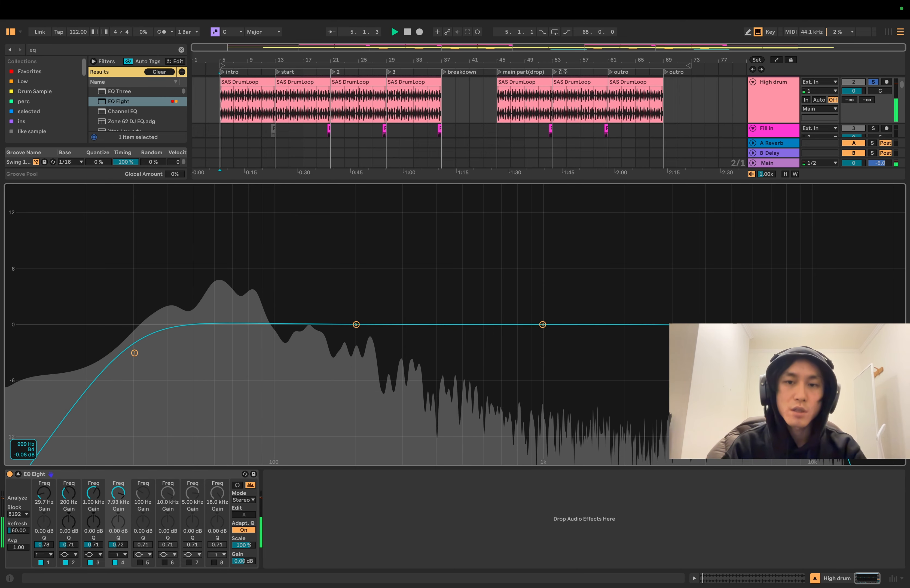
{"action": "key", "text": "space"}
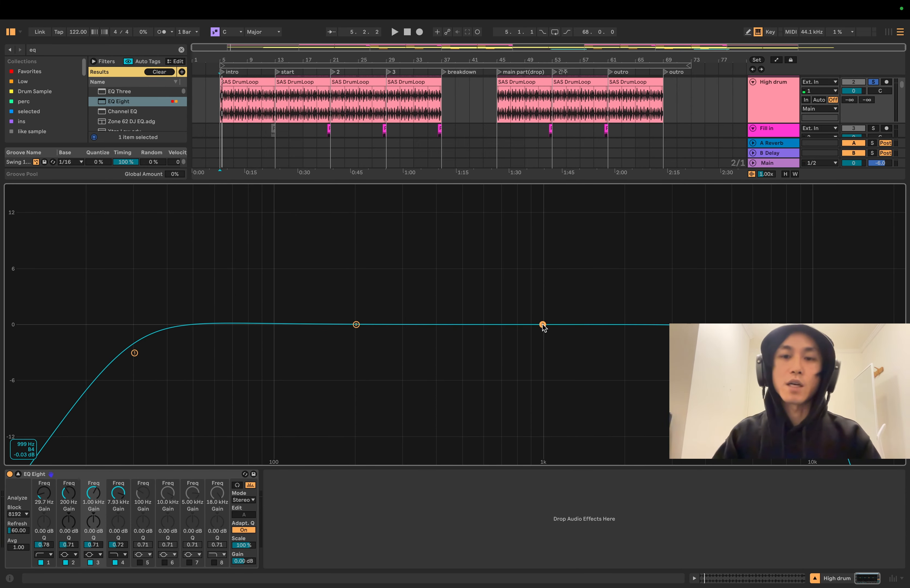
Move EQ Eight's band 3 to about 2.85 kHz and the band 4 high-cut to 16.0 kHz.
{"action": "key", "text": "space"}
{"action": "left_click_drag", "start_coordinate": [544, 325], "coordinate": [636, 324]}
{"action": "key", "text": "space"}
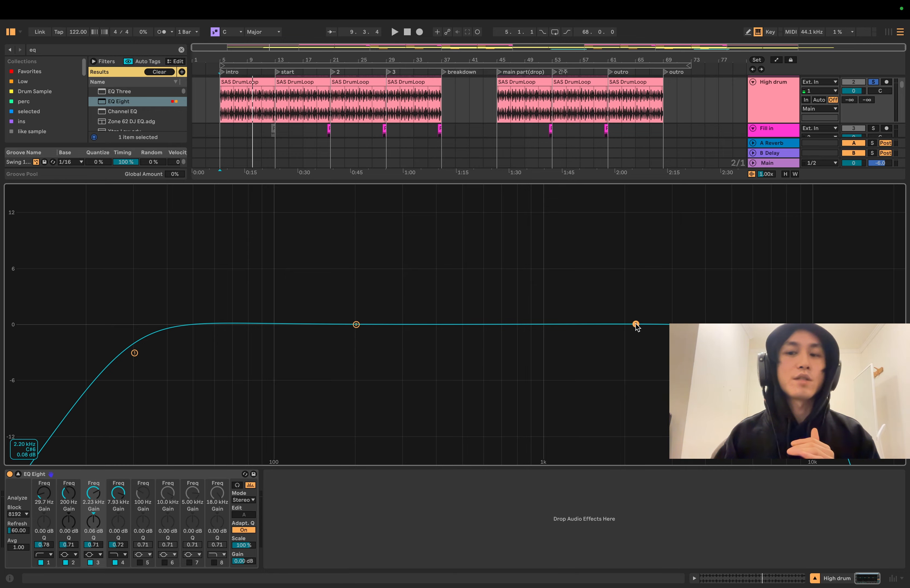
{"action": "left_click_drag", "start_coordinate": [636, 324], "coordinate": [664, 324]}
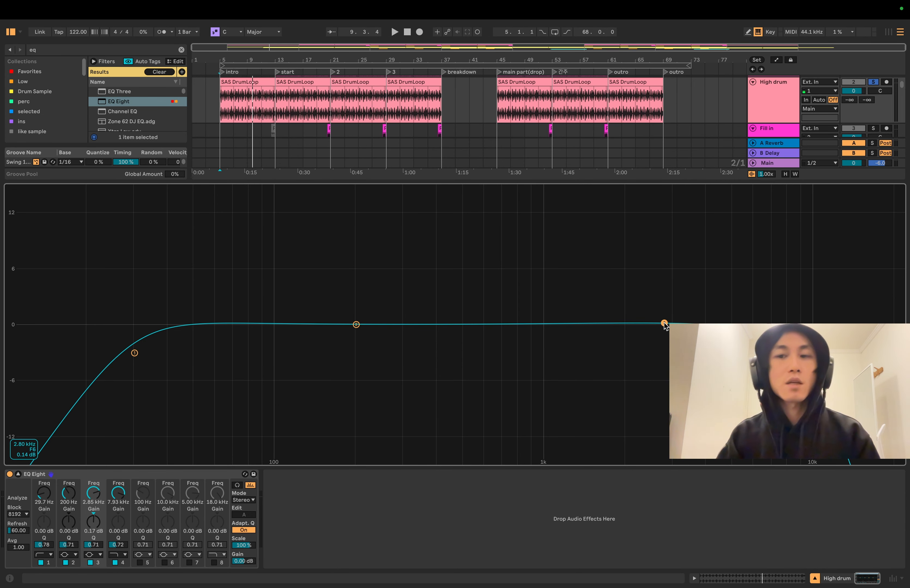
{"action": "left_click_drag", "start_coordinate": [785, 353], "coordinate": [868, 333]}
{"action": "key", "text": "space"}
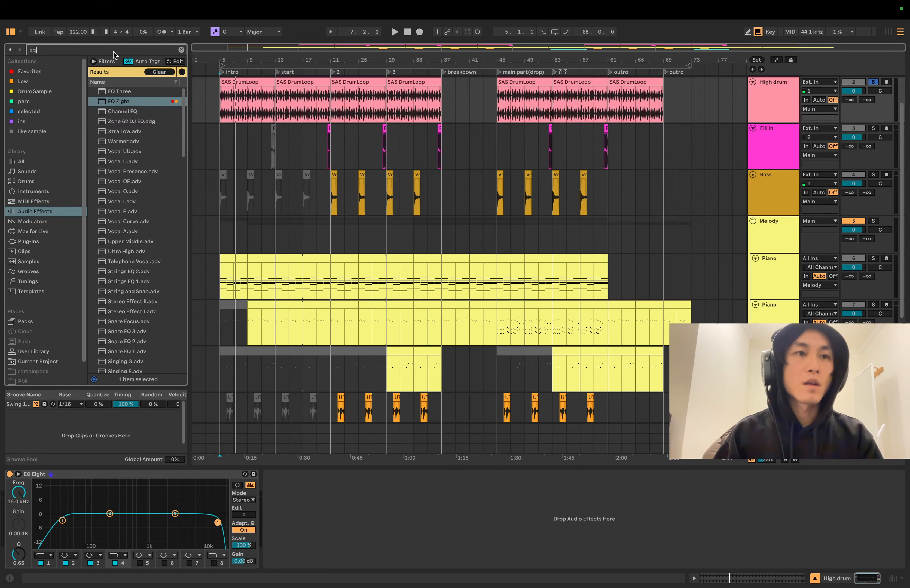
{"action": "key", "text": "BackSpace"}
{"action": "key", "text": "BackSpace"}
{"action": "type", "text": "satu"}
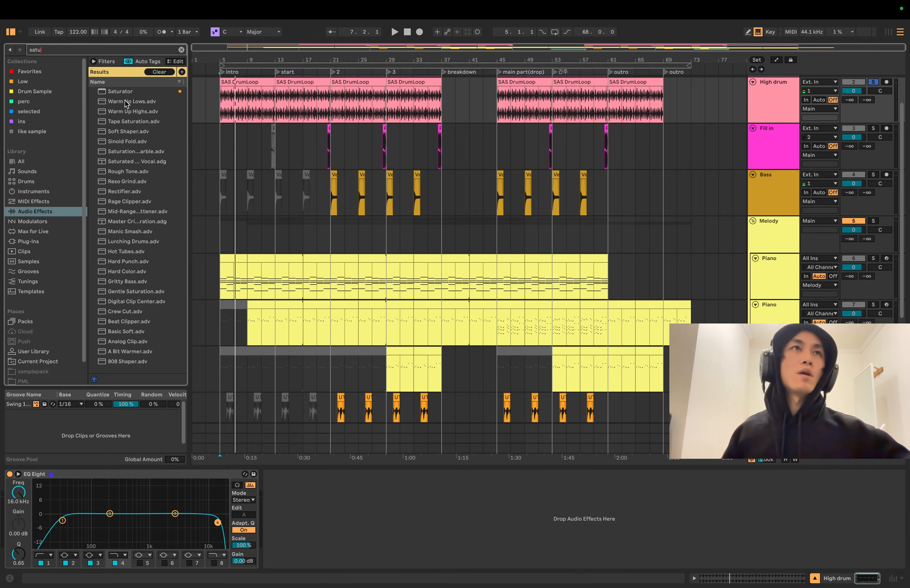
{"action": "key", "text": "BackSpace"}
{"action": "key", "text": "BackSpace"}
{"action": "key", "text": "BackSpace"}
{"action": "key", "text": "BackSpace"}
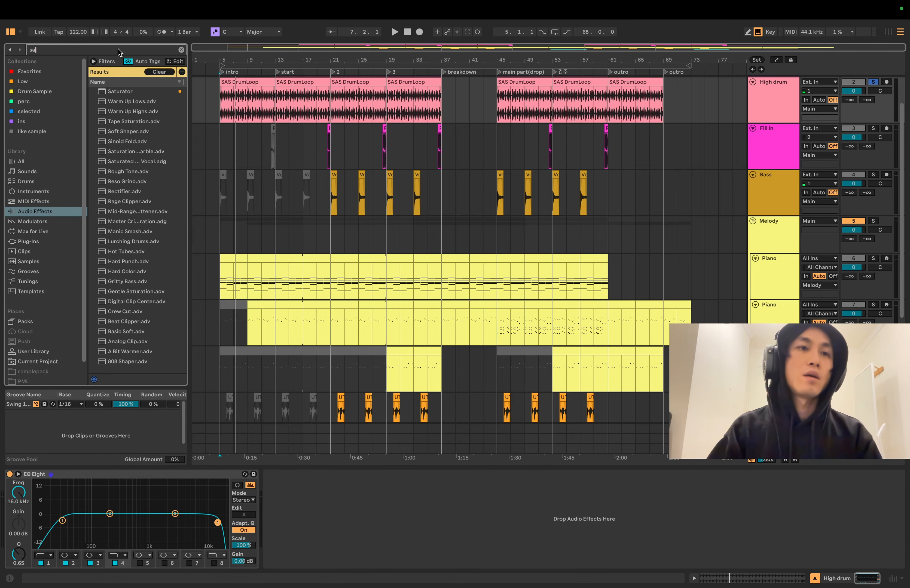
{"action": "type", "text": "amp"}
{"action": "key", "text": "Down"}
{"action": "key", "text": "Return"}
{"action": "left_click", "coordinate": [295, 475]}
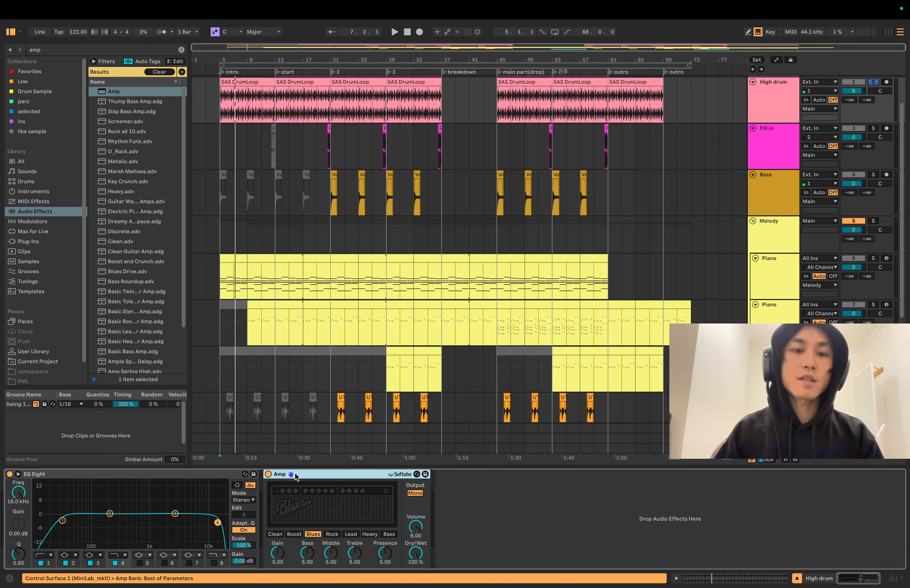
{"action": "key", "text": "Delete"}
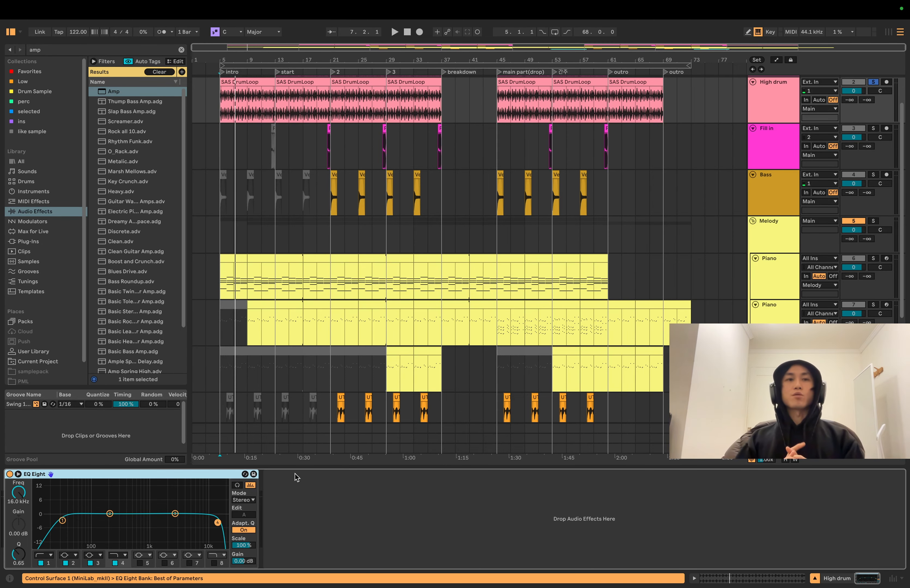
Clear the effect search and add Saturator after EQ Eight on the High drum track.
{"action": "left_click", "coordinate": [130, 50]}
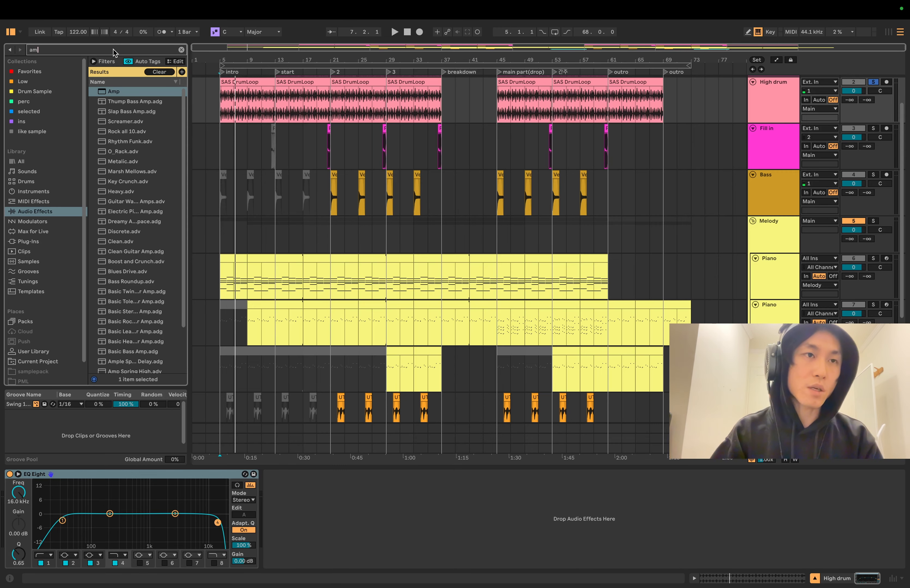
{"action": "key", "text": "BackSpace"}
{"action": "key", "text": "BackSpace"}
{"action": "key", "text": "BackSpace"}
{"action": "type", "text": "sat"}
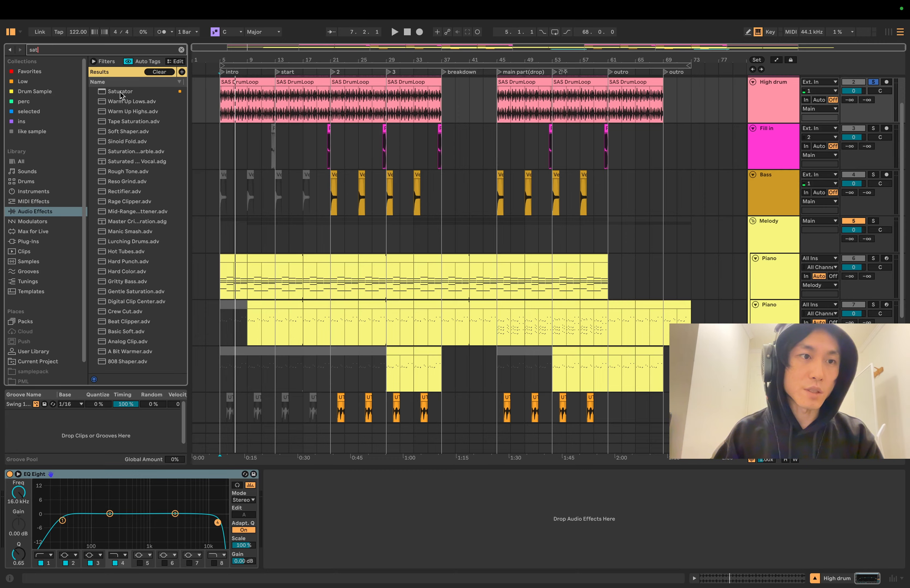
{"action": "key", "text": "BackSpace"}
{"action": "key", "text": "BackSpace"}
{"action": "key", "text": "BackSpace"}
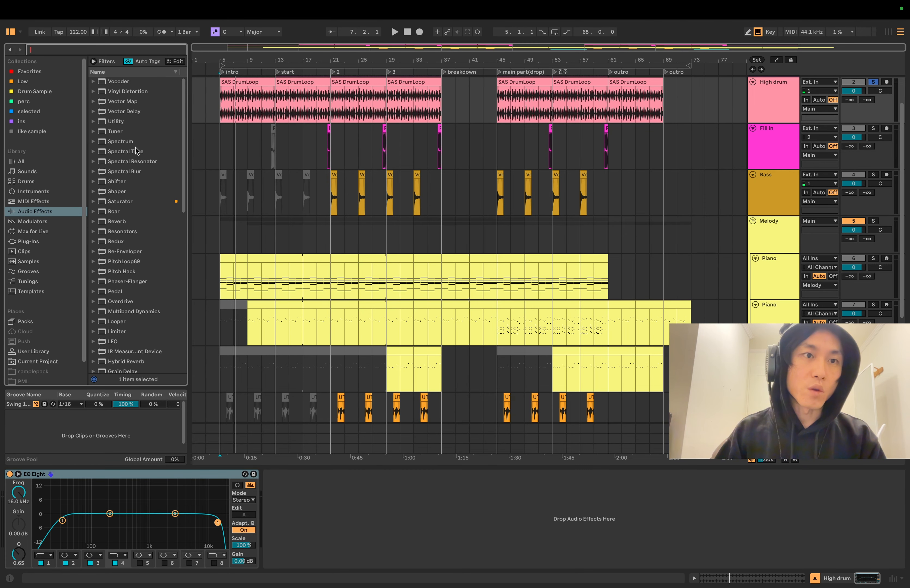
{"action": "key", "text": "Down"}
{"action": "key", "text": "Return"}
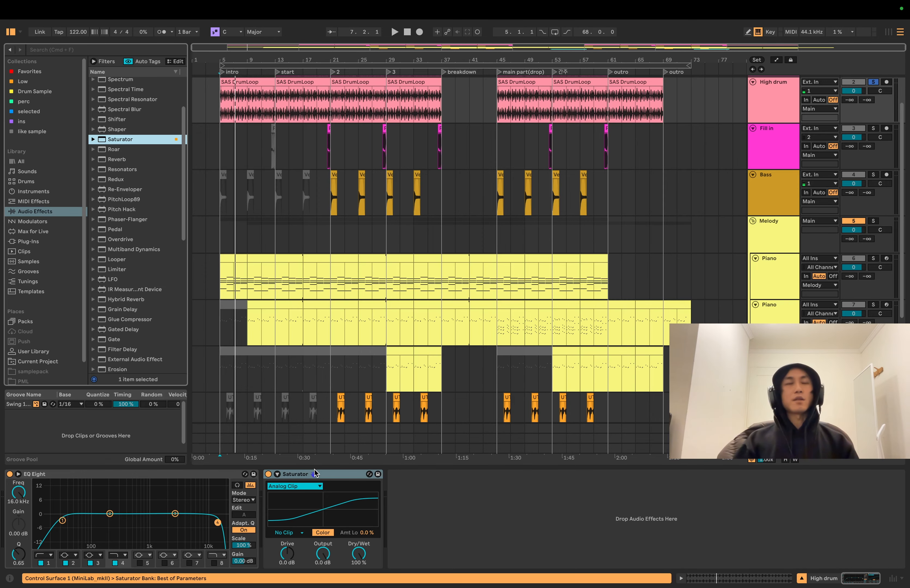
Examine a single drum hit in the SAS DrumLoop waveform closely around position 6.4.
{"action": "key", "text": "plus"}
{"action": "key", "text": "plus"}
{"action": "key", "text": "plus"}
{"action": "key", "text": "plus"}
{"action": "key", "text": "plus"}
{"action": "key", "text": "plus"}
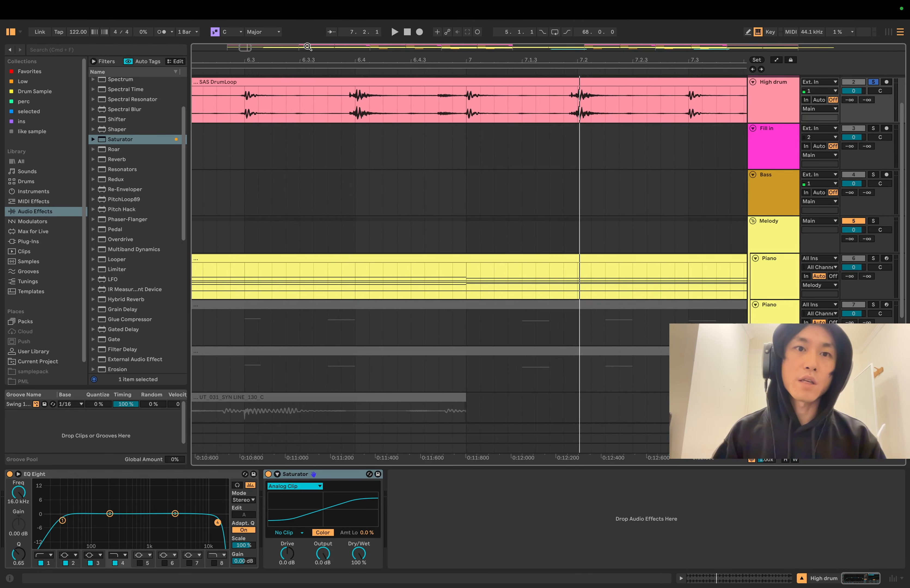
{"action": "key", "text": "plus"}
{"action": "key", "text": "plus"}
{"action": "key", "text": "plus"}
{"action": "left_click_drag", "start_coordinate": [349, 60], "coordinate": [348, 60]}
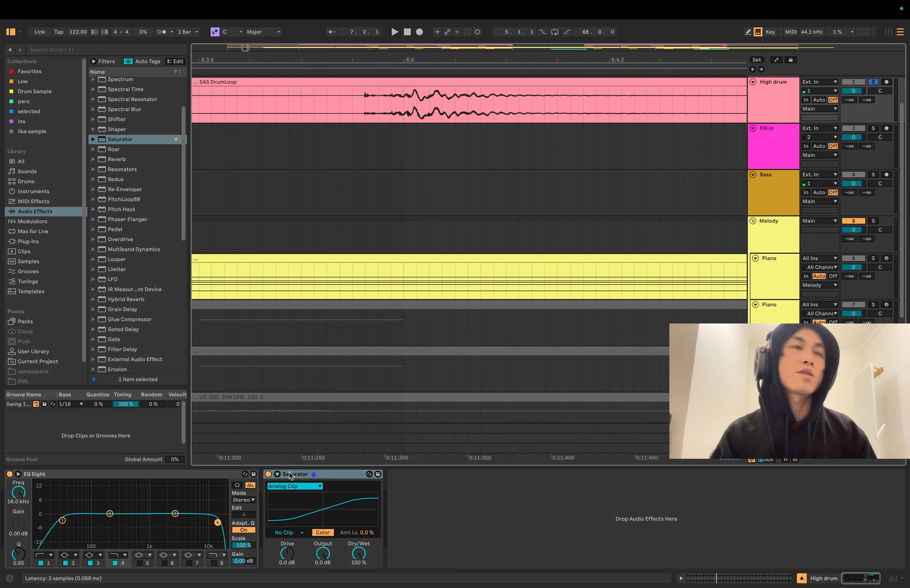
Raise the Saturator's Drive to about 5.7 dB while playing the drum loop.
{"action": "left_click_drag", "start_coordinate": [285, 537], "coordinate": [285, 509]}
{"action": "key", "text": "space"}
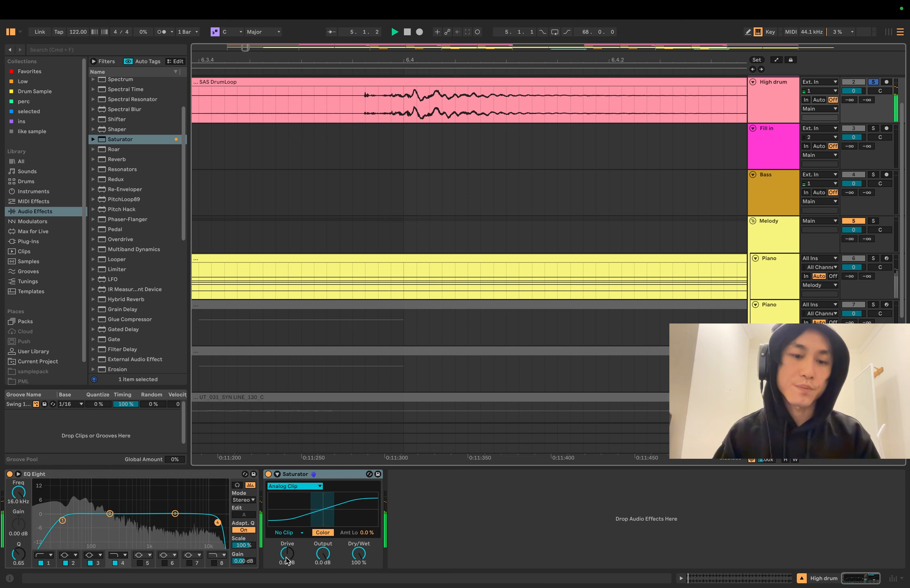
{"action": "left_click_drag", "start_coordinate": [287, 553], "coordinate": [287, 530]}
{"action": "key", "text": "space"}
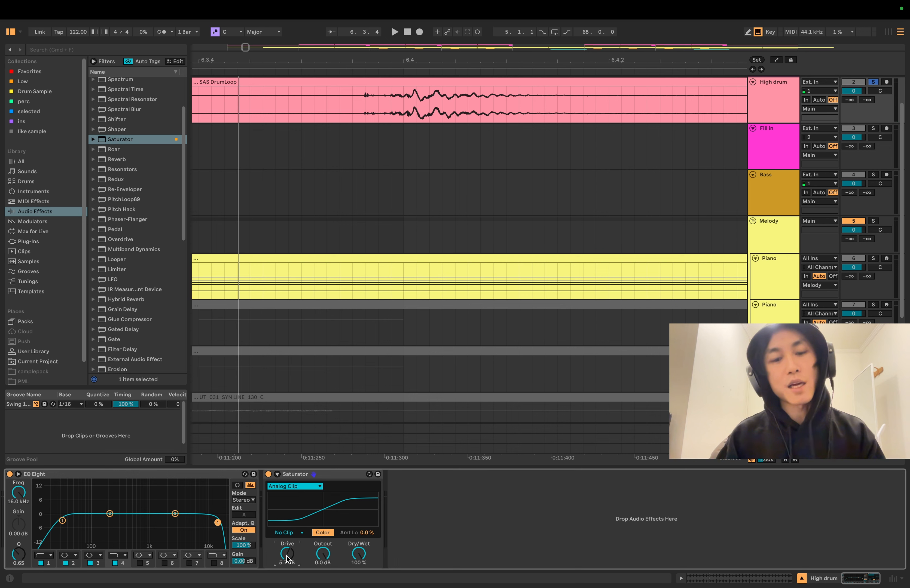
Reset the Saturator's Drive and vary it during playback, ending at about 0.6 dB.
{"action": "key", "text": "Delete"}
{"action": "key", "text": "space"}
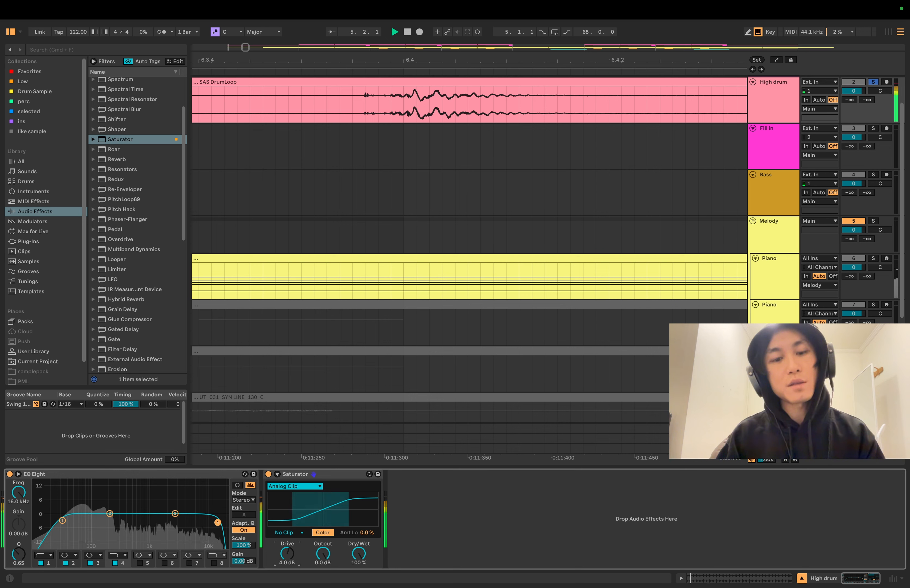
{"action": "key", "text": "space"}
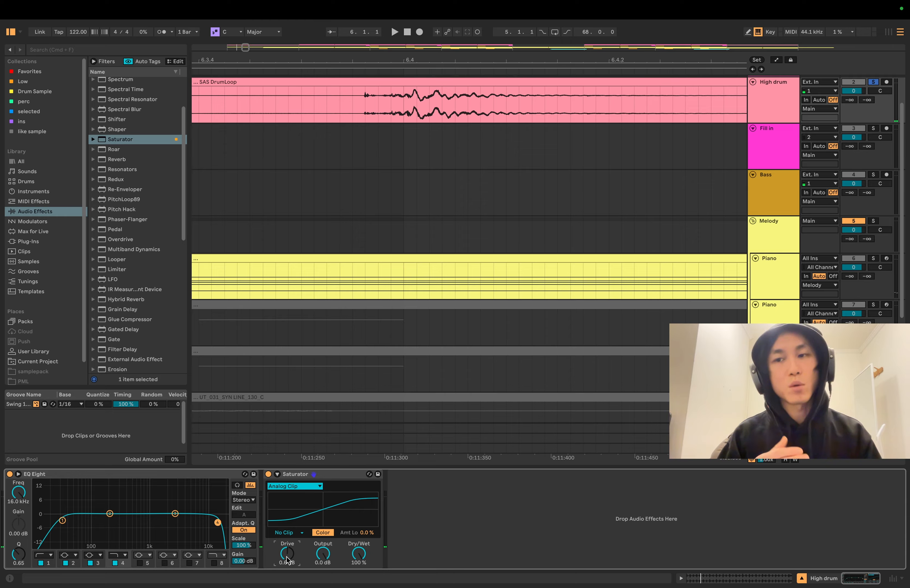
{"action": "left_click_drag", "start_coordinate": [288, 560], "coordinate": [287, 558]}
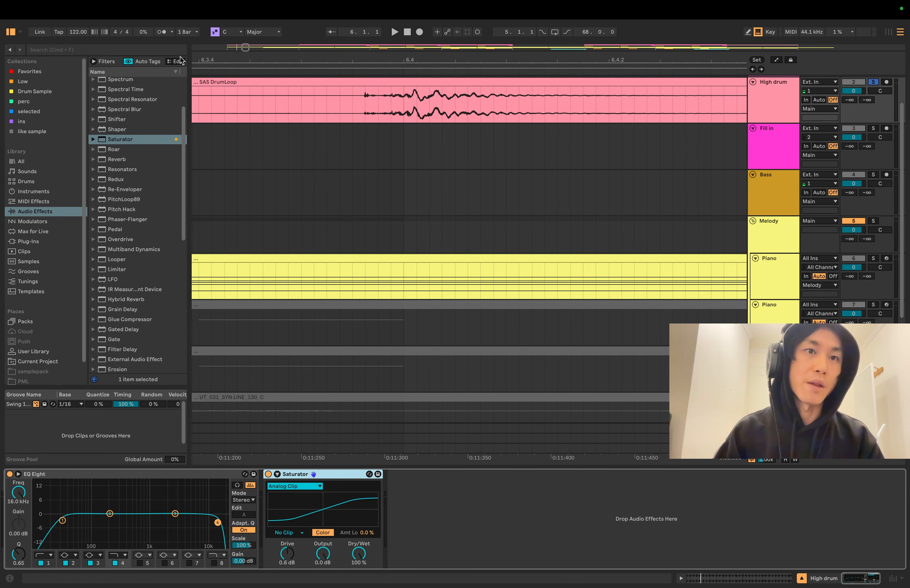
Add the Overdrive, Amp and Pedal effects after Saturator on the High drum track.
{"action": "left_click", "coordinate": [174, 50]}
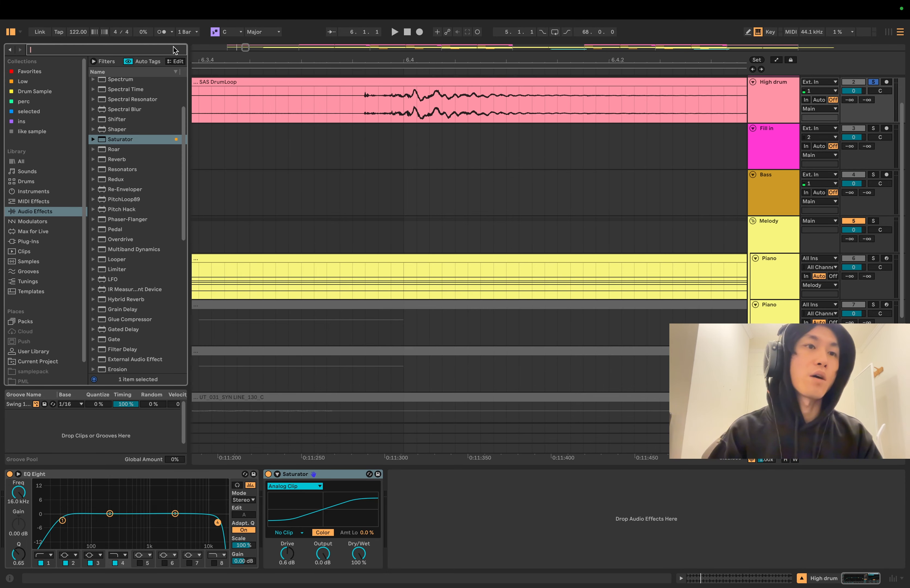
{"action": "type", "text": "over"}
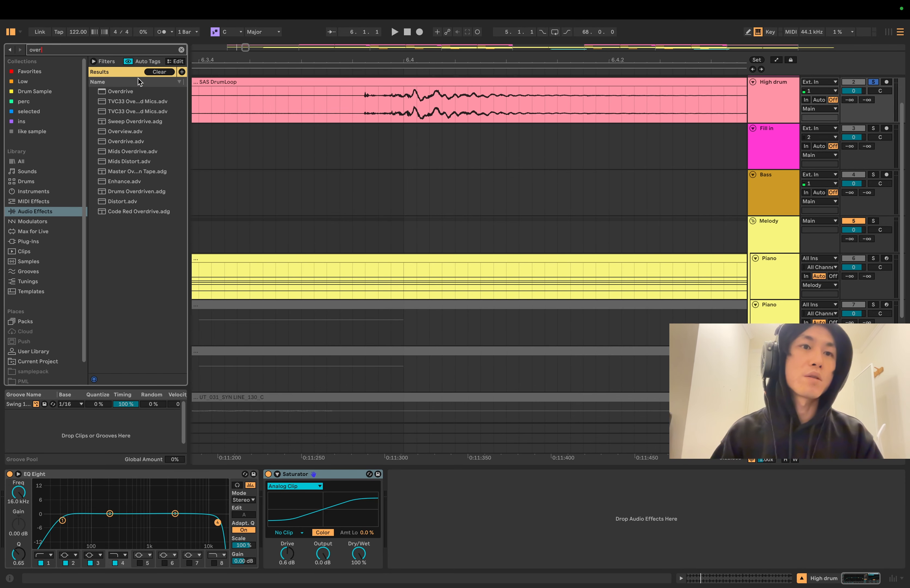
{"action": "double_click", "coordinate": [138, 91]}
{"action": "left_click", "coordinate": [127, 50]}
{"action": "type", "text": "amp"}
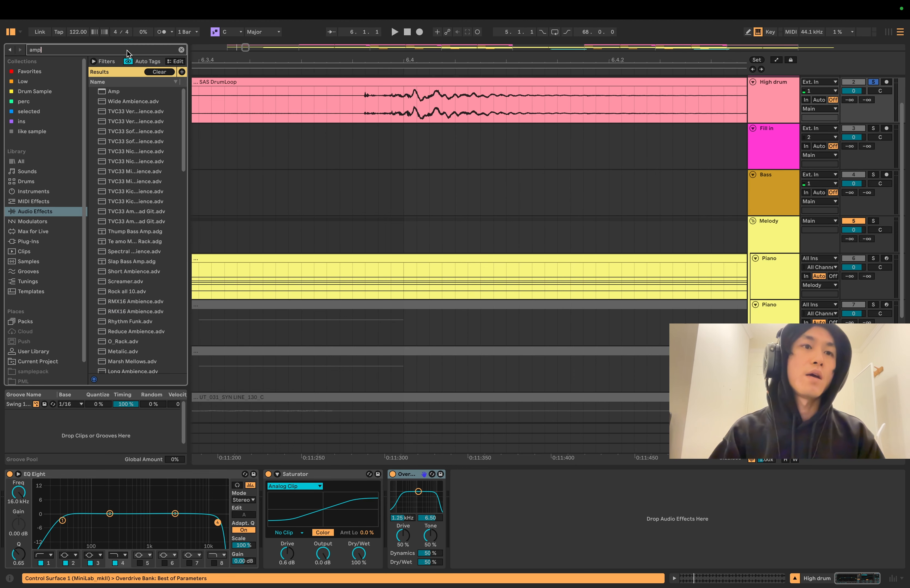
{"action": "key", "text": "Down"}
{"action": "key", "text": "Return"}
{"action": "left_click", "coordinate": [160, 53]}
{"action": "type", "text": "peda"}
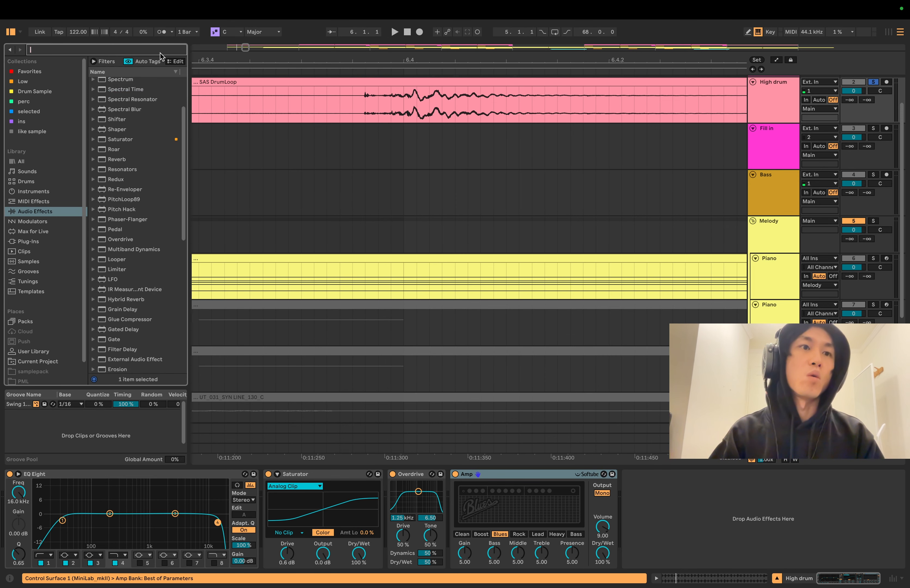
{"action": "key", "text": "Down"}
{"action": "key", "text": "Return"}
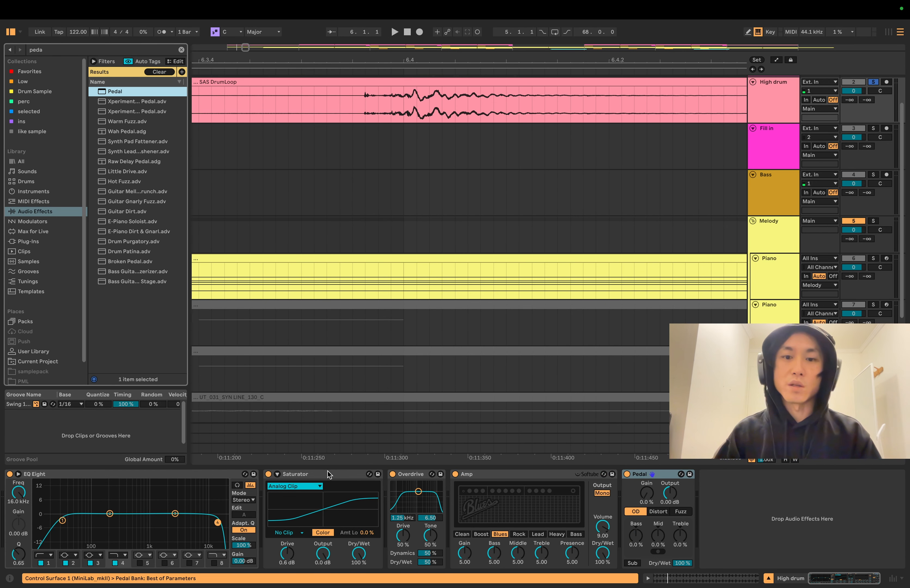
Remove the Overdrive, Amp and Pedal effects from the High drum track.
{"action": "left_click", "coordinate": [404, 474]}
{"action": "key", "text": "Delete"}
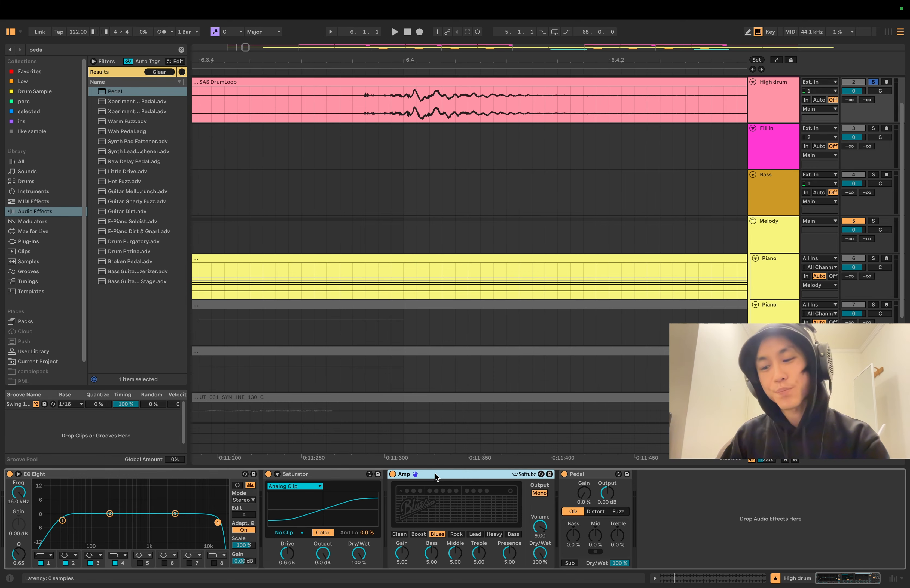
{"action": "key", "text": "Delete"}
{"action": "key", "text": "Delete"}
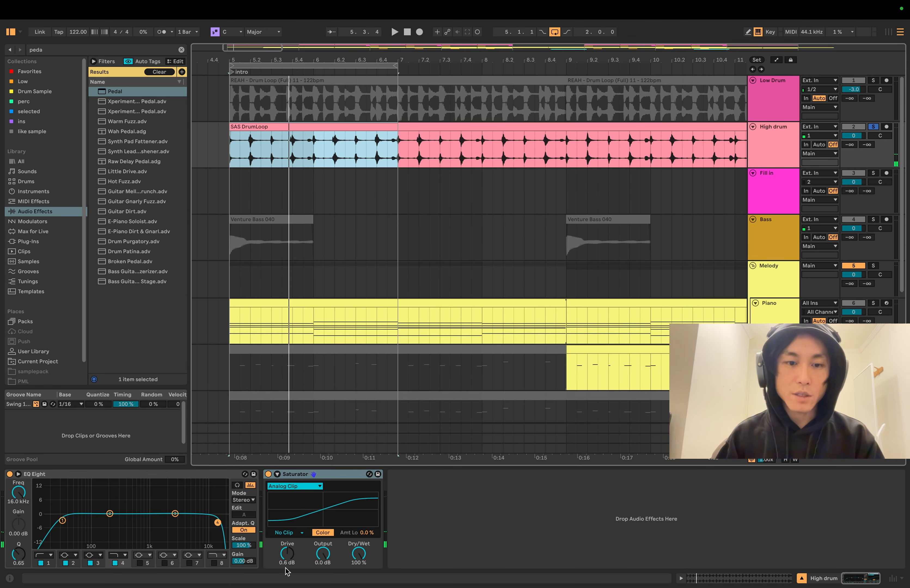
Set the Saturator's Drive to 3.0 dB and Output to -3.0 dB, and play the looped intro section.
{"action": "mouse_move", "coordinate": [287, 555]}
{"action": "left_mouse_down"}
{"action": "mouse_move", "coordinate": [286, 505]}
{"action": "mouse_move", "coordinate": [288, 559]}
{"action": "left_mouse_up"}
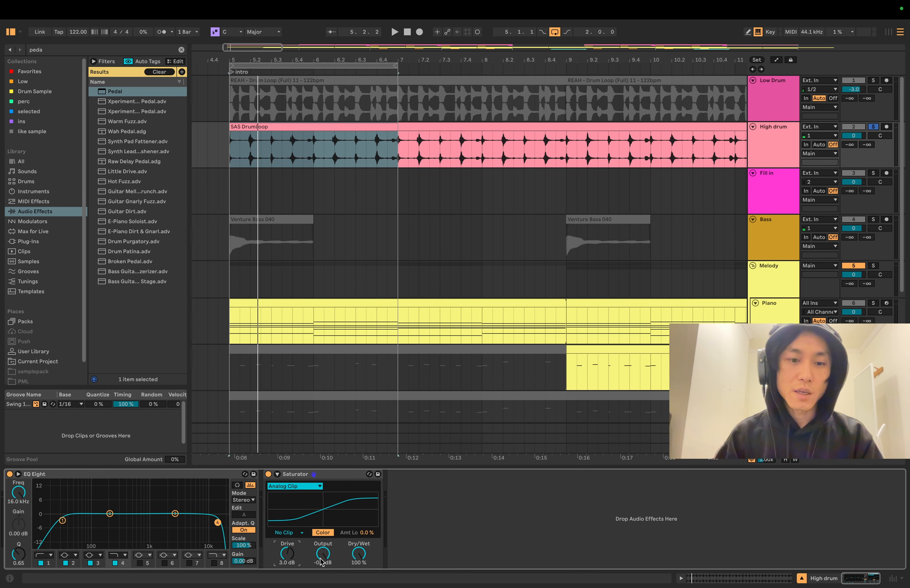
{"action": "left_click_drag", "start_coordinate": [322, 563], "coordinate": [321, 574]}
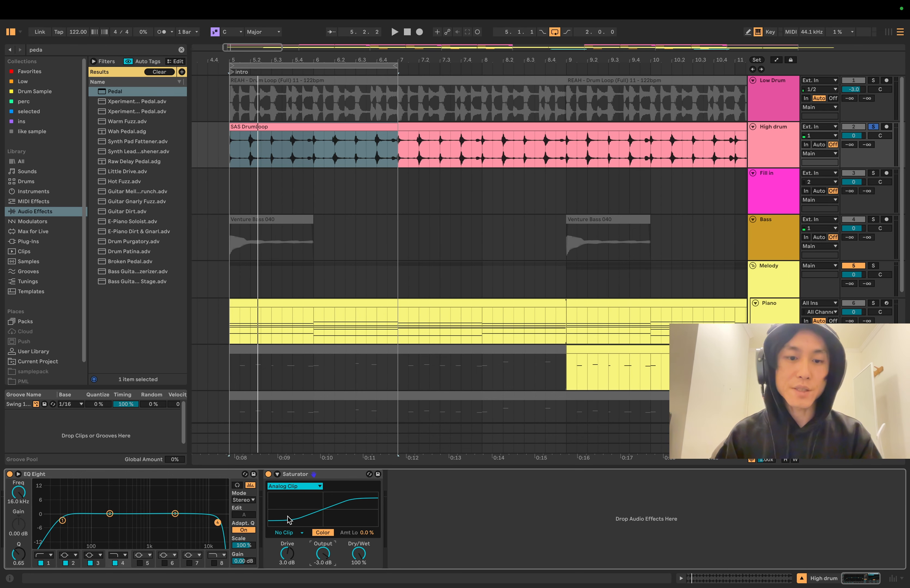
{"action": "key", "text": "space"}
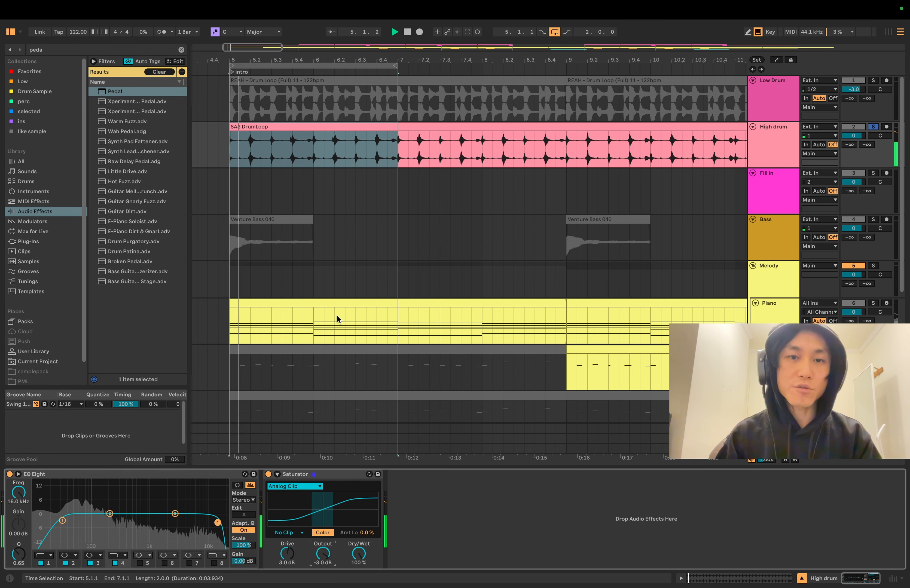
Bypass and re-enable the Saturator repeatedly during playback to compare the High drum loop with and without it, leaving it on.
{"action": "left_click", "coordinate": [268, 474]}
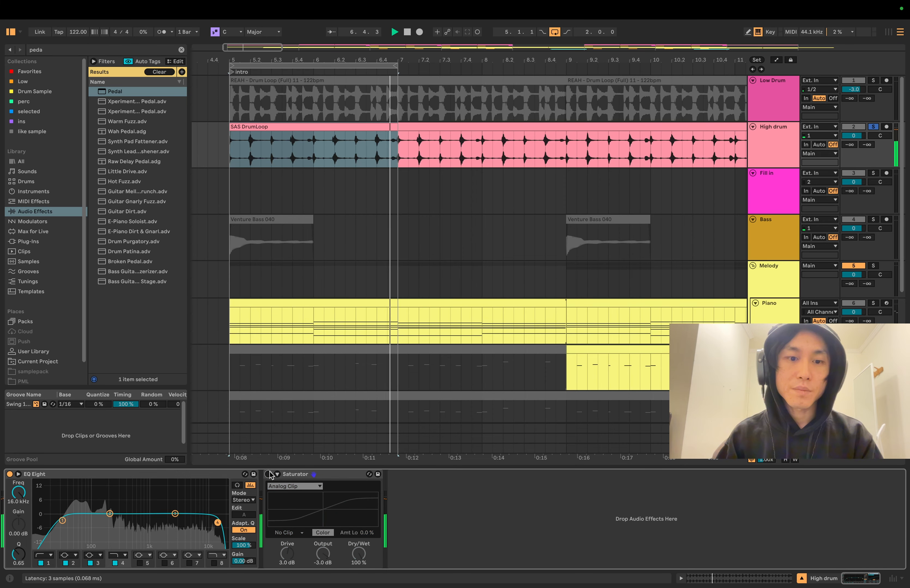
{"action": "left_click", "coordinate": [269, 475]}
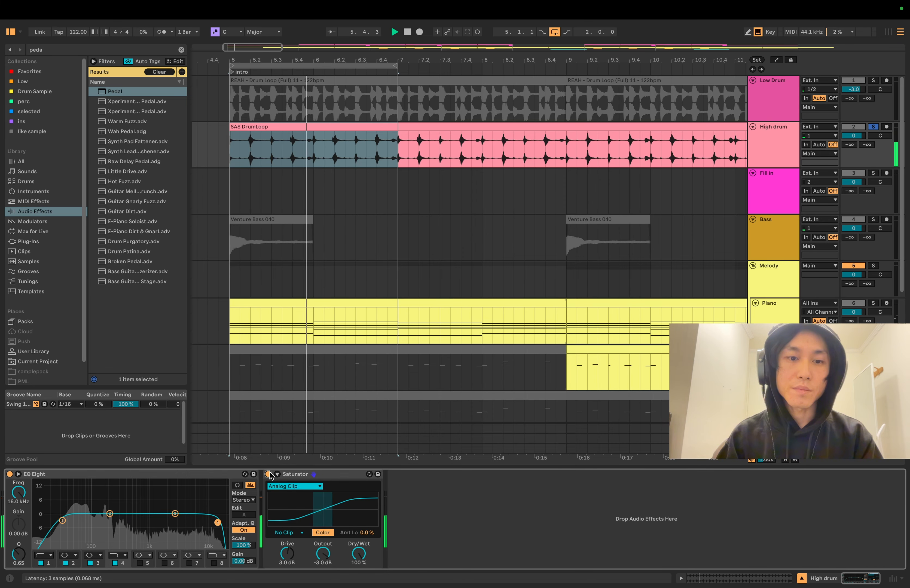
{"action": "left_click", "coordinate": [269, 474]}
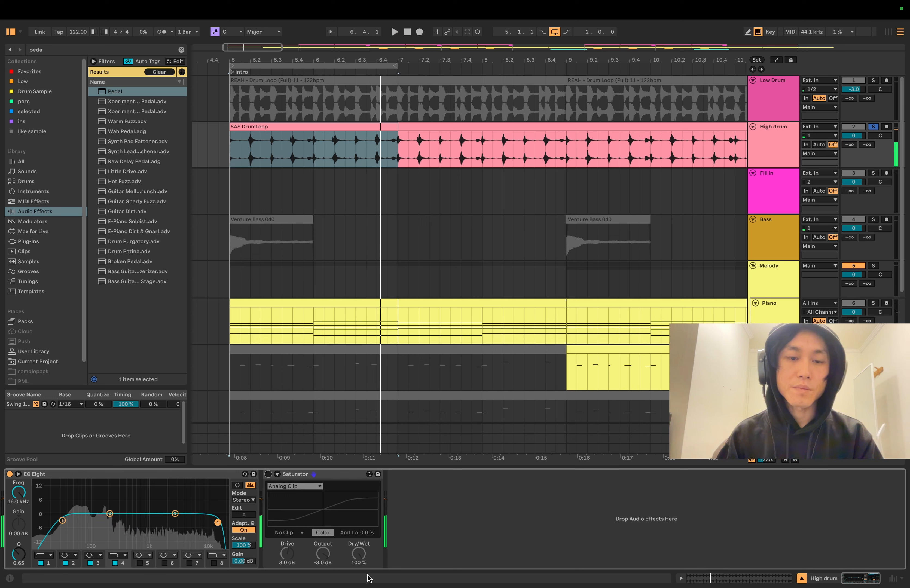
{"action": "left_click", "coordinate": [269, 474]}
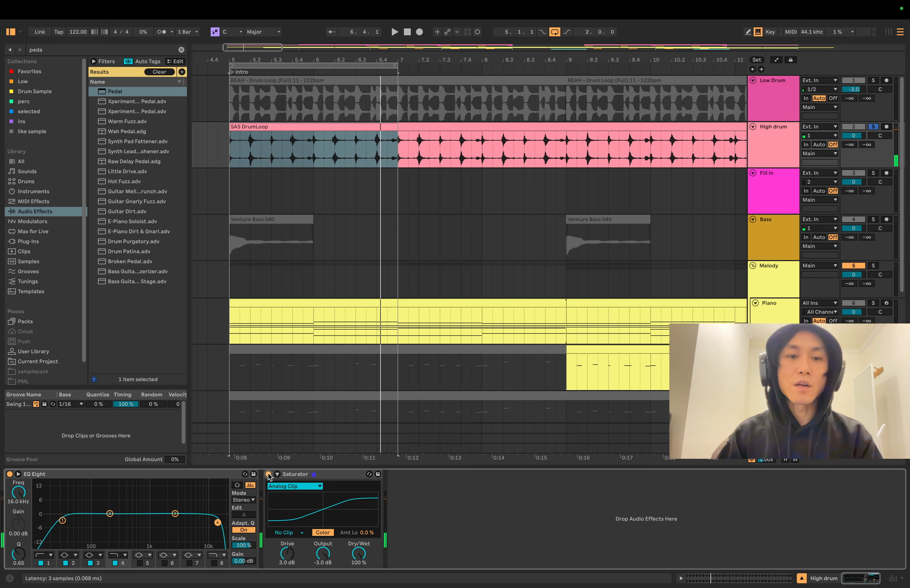
Reset the Saturator's Output to 0.0 dB and leave its Dry/Wet at 100%.
{"action": "double_click", "coordinate": [324, 561]}
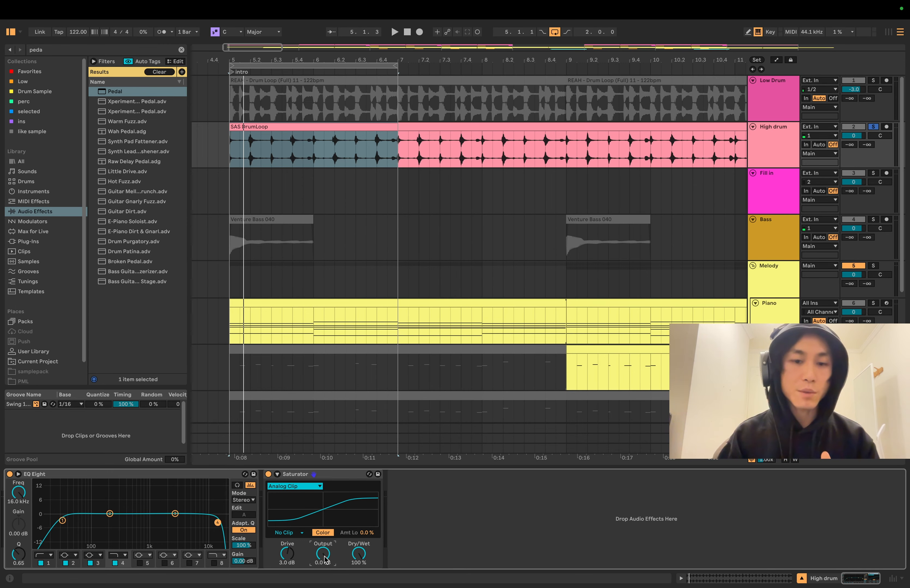
{"action": "left_click", "coordinate": [359, 555]}
{"action": "left_click_drag", "start_coordinate": [359, 555], "coordinate": [360, 536]}
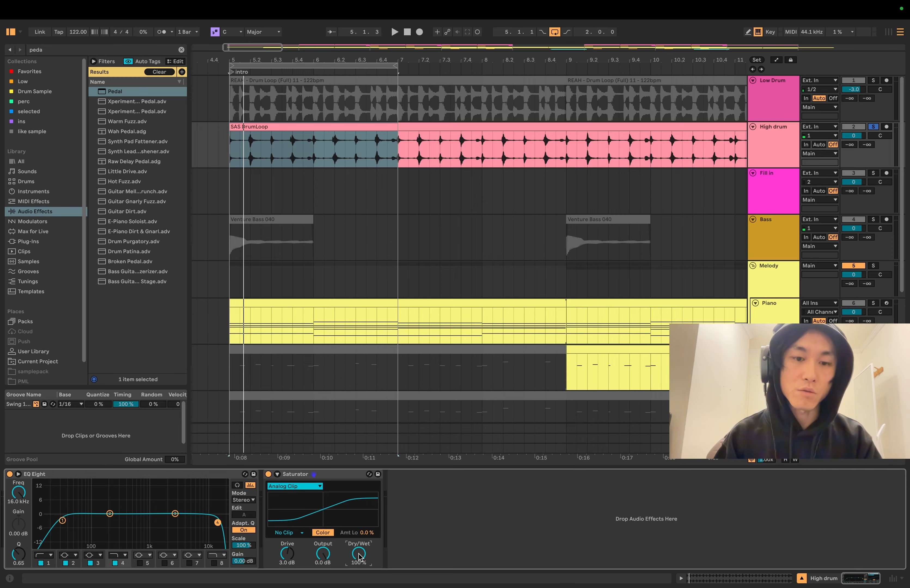
Try the Saturator's Medium Curve and Digital Clip curve types, and raise Drive to about 4.6 dB during playback.
{"action": "left_click", "coordinate": [293, 486]}
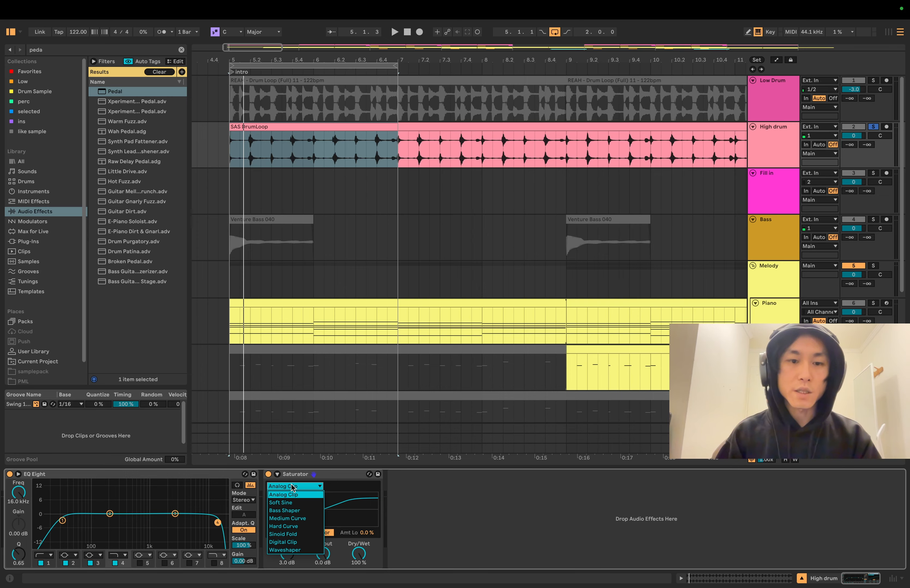
{"action": "left_click", "coordinate": [293, 495]}
{"action": "left_click", "coordinate": [296, 486]}
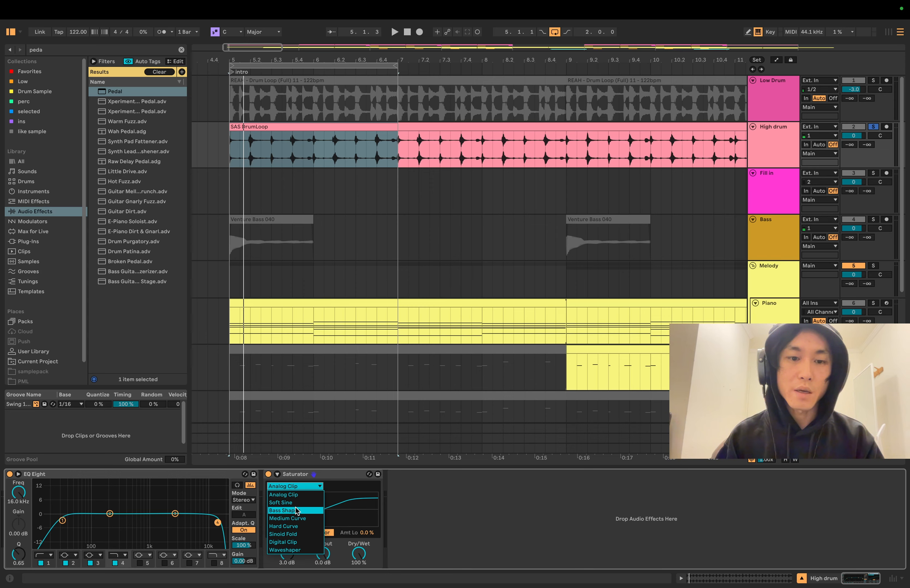
{"action": "left_click", "coordinate": [296, 522]}
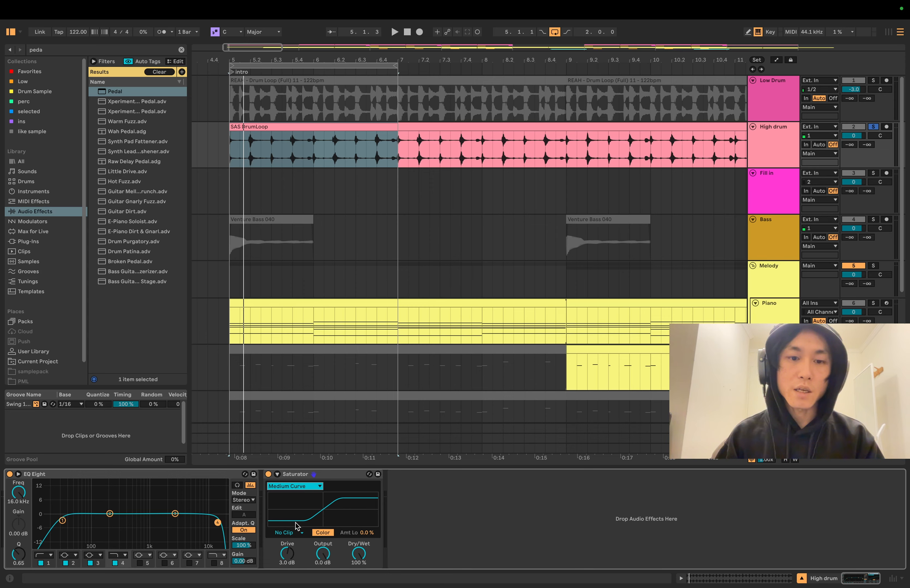
{"action": "left_click", "coordinate": [299, 490]}
{"action": "left_click", "coordinate": [291, 547]}
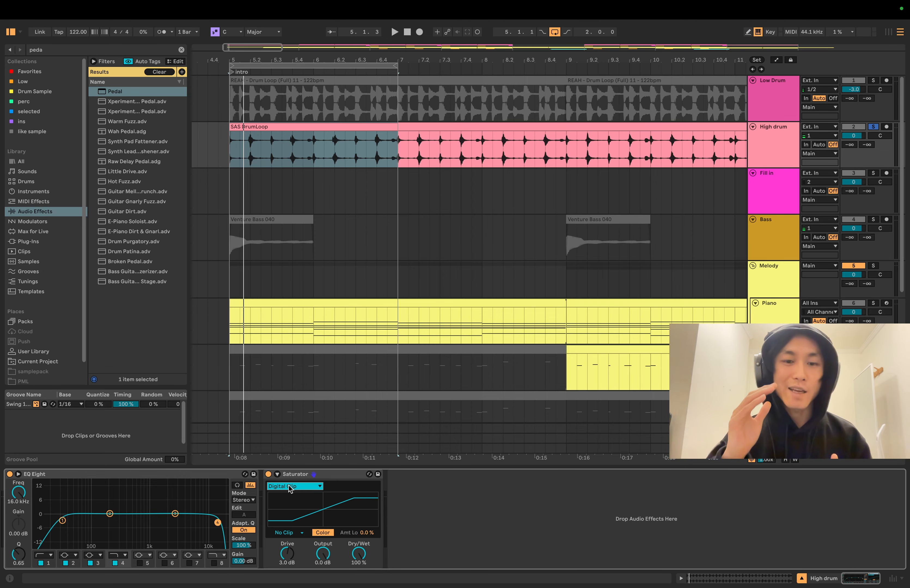
{"action": "key", "text": "space"}
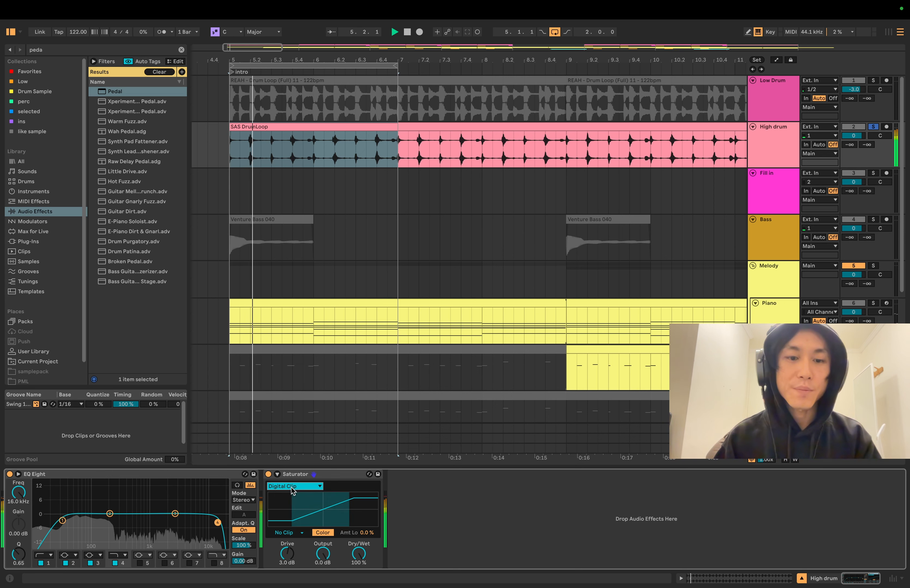
{"action": "left_click_drag", "start_coordinate": [288, 554], "coordinate": [290, 469]}
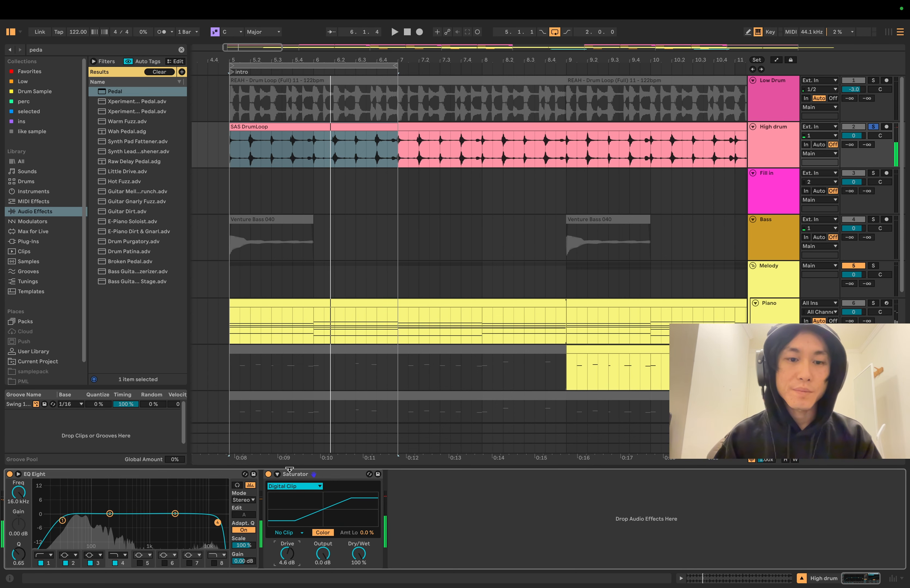
Set the Saturator's curve type to Analog Clip and its Drive to 3.0 dB.
{"action": "left_click", "coordinate": [295, 486]}
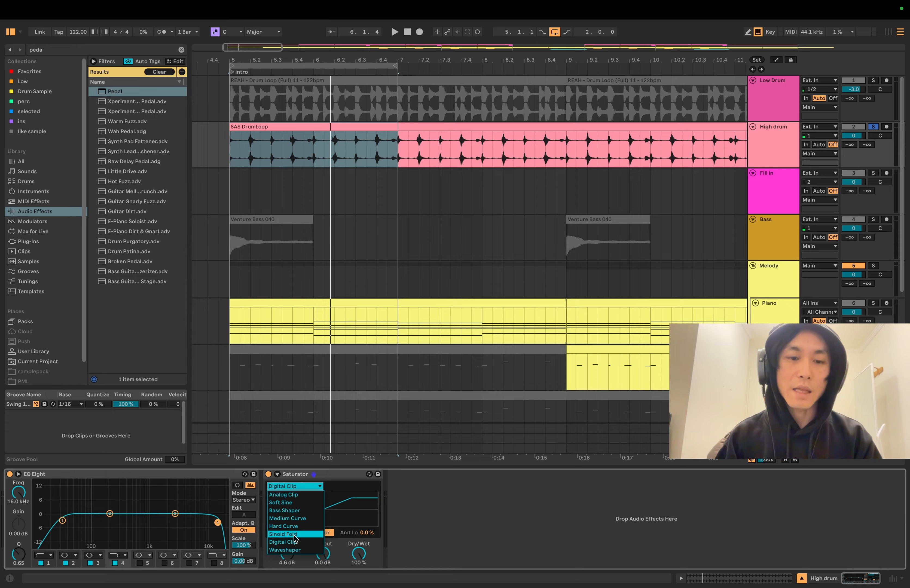
{"action": "left_click", "coordinate": [289, 496]}
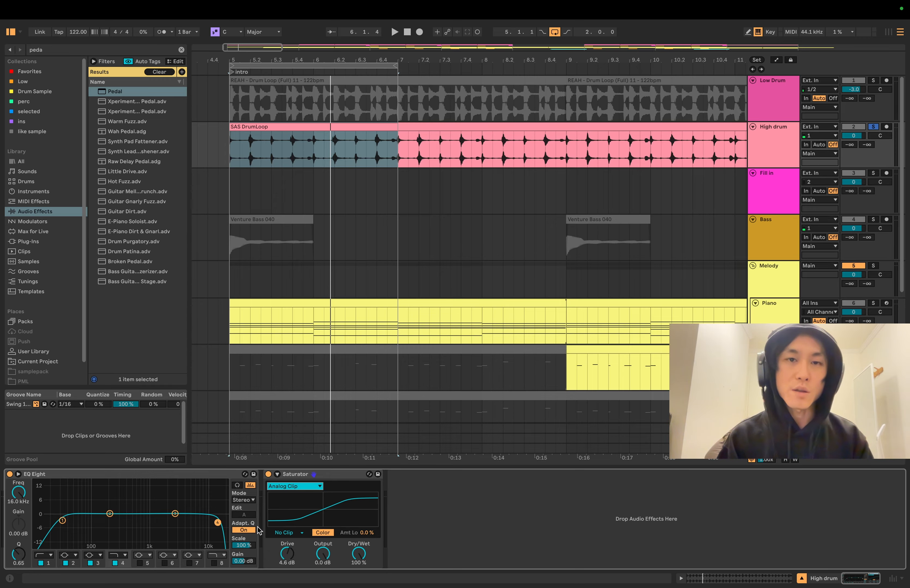
{"action": "left_click", "coordinate": [290, 557]}
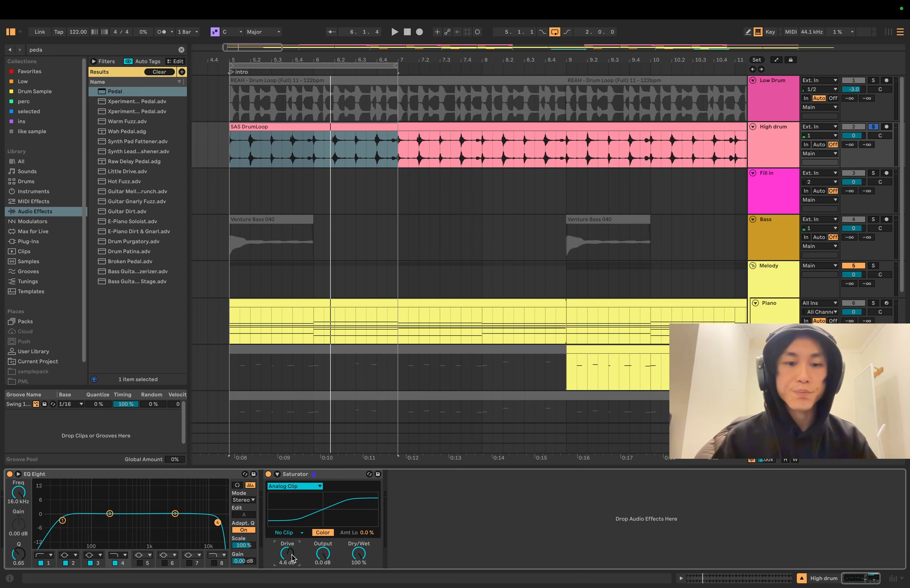
{"action": "mouse_move", "coordinate": [291, 557]}
{"action": "left_mouse_down"}
{"action": "mouse_move", "coordinate": [293, 568]}
{"action": "mouse_move", "coordinate": [290, 551]}
{"action": "left_mouse_up"}
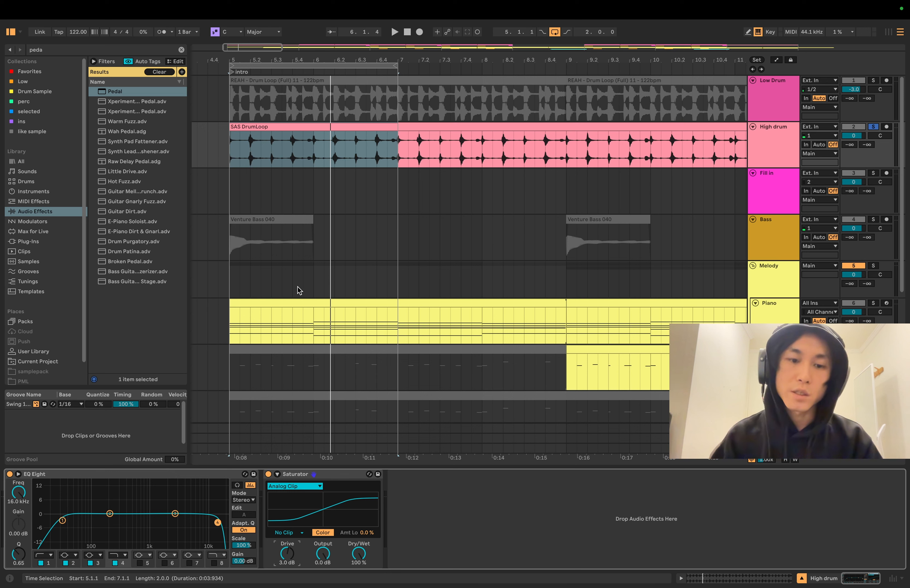
Play the loop with the Saturator bypassed and then re-enabled to compare the loudness at 0.0 dB Output.
{"action": "left_click", "coordinate": [268, 474]}
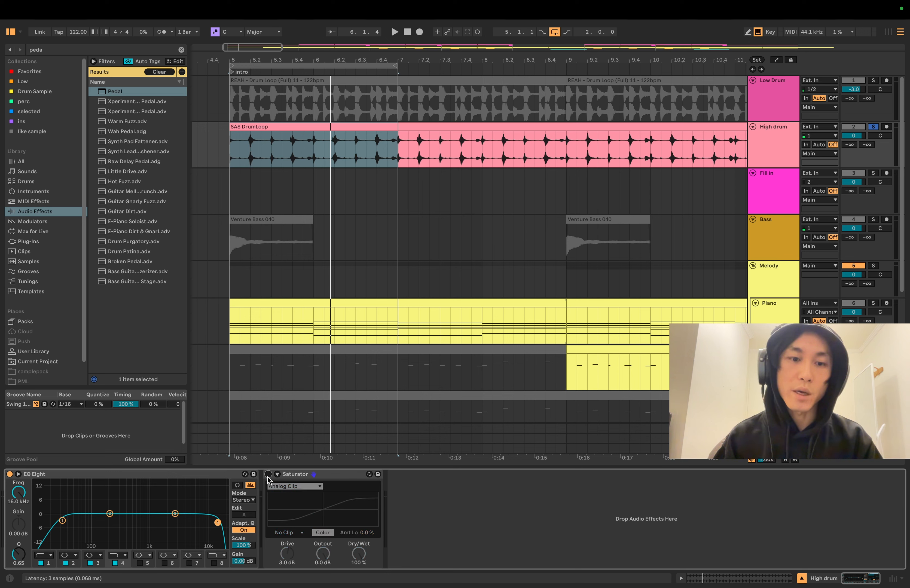
{"action": "key", "text": "space"}
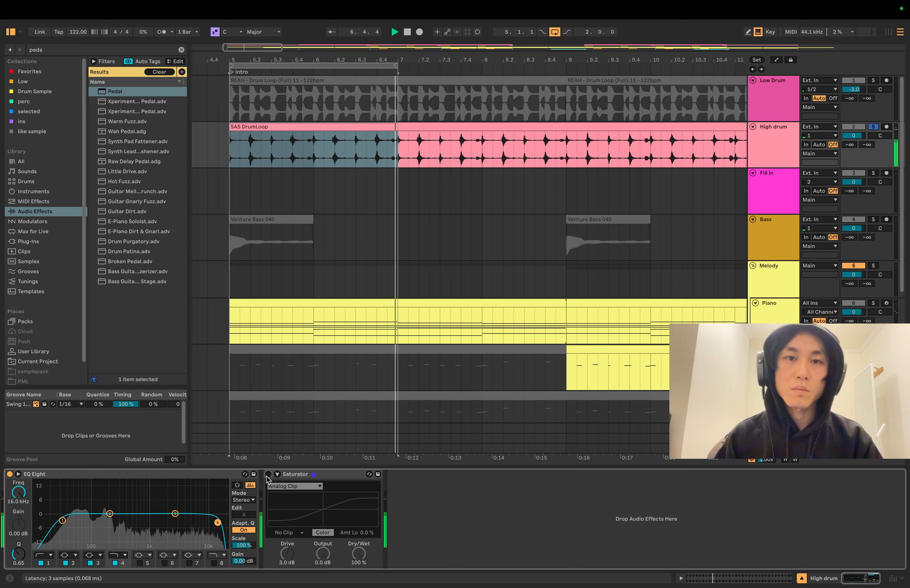
{"action": "left_click", "coordinate": [268, 474]}
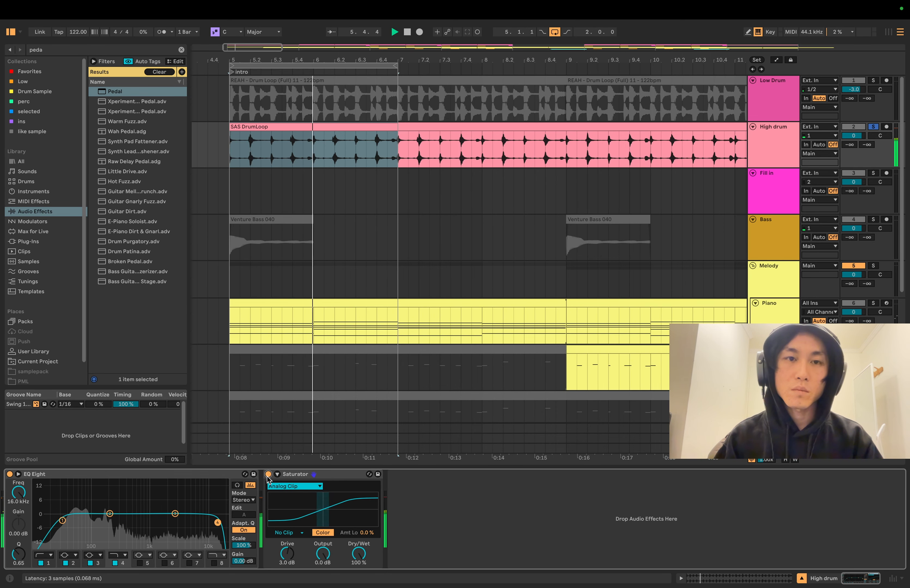
{"action": "key", "text": "space"}
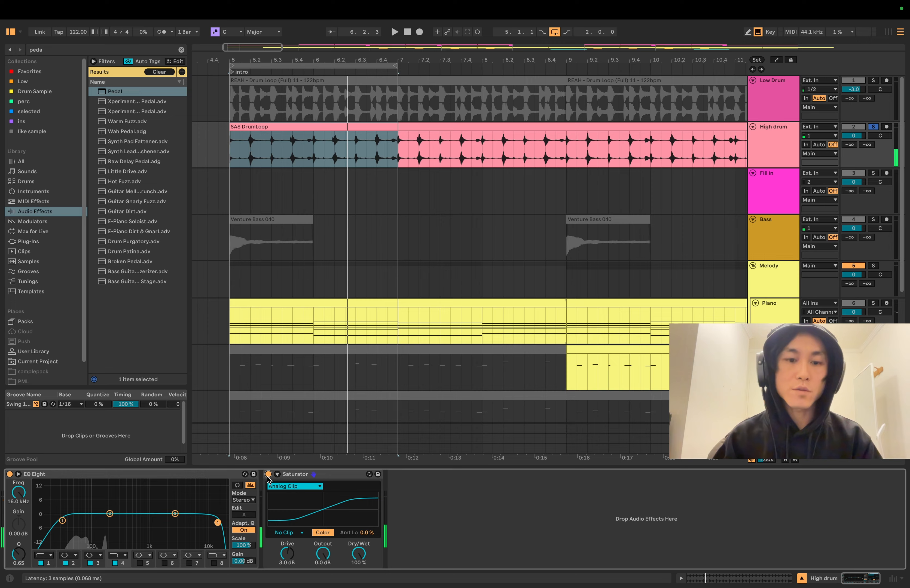
Set the Saturator's Output to -2.0 dB.
{"action": "left_click", "coordinate": [328, 559]}
{"action": "type", "text": "-2"}
{"action": "key", "text": "Return"}
Play the loop while switching the Saturator off and on to check the level match at -2.0 dB Output.
{"action": "key", "text": "space"}
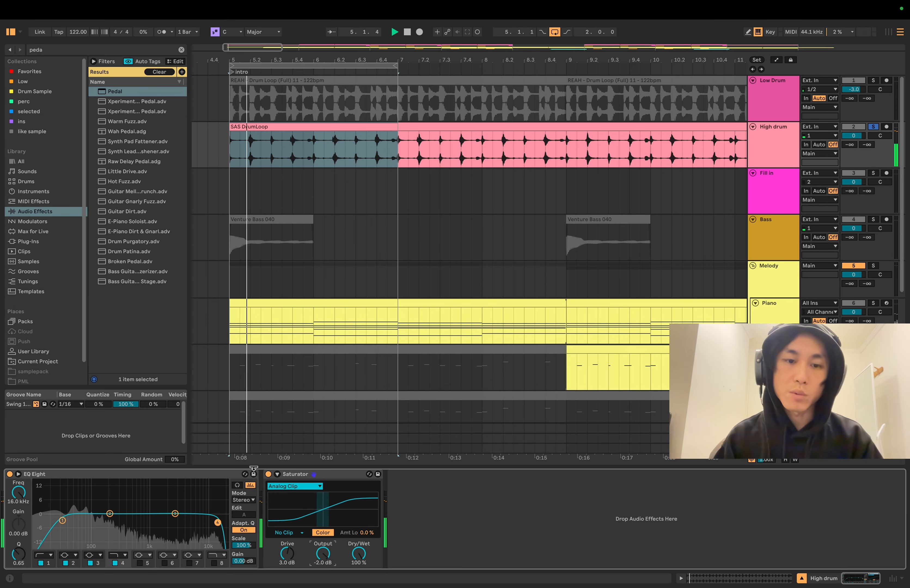
{"action": "left_click", "coordinate": [268, 475]}
{"action": "left_click", "coordinate": [268, 475]}
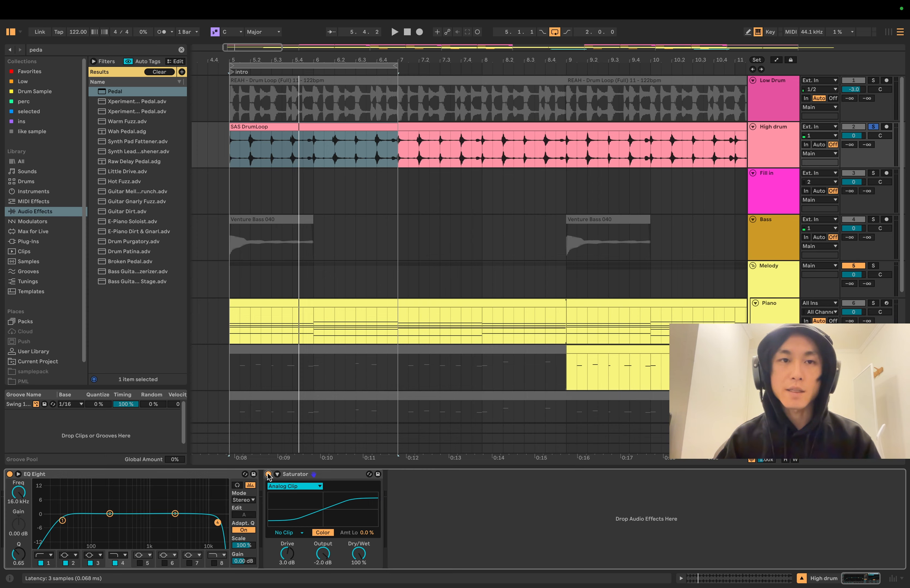
{"action": "key", "text": "space"}
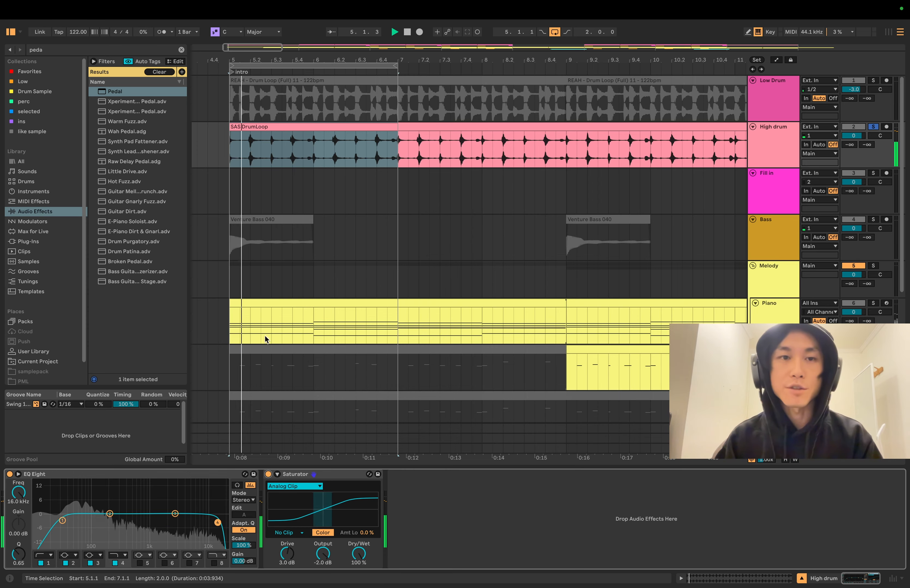
{"action": "left_click", "coordinate": [268, 475]}
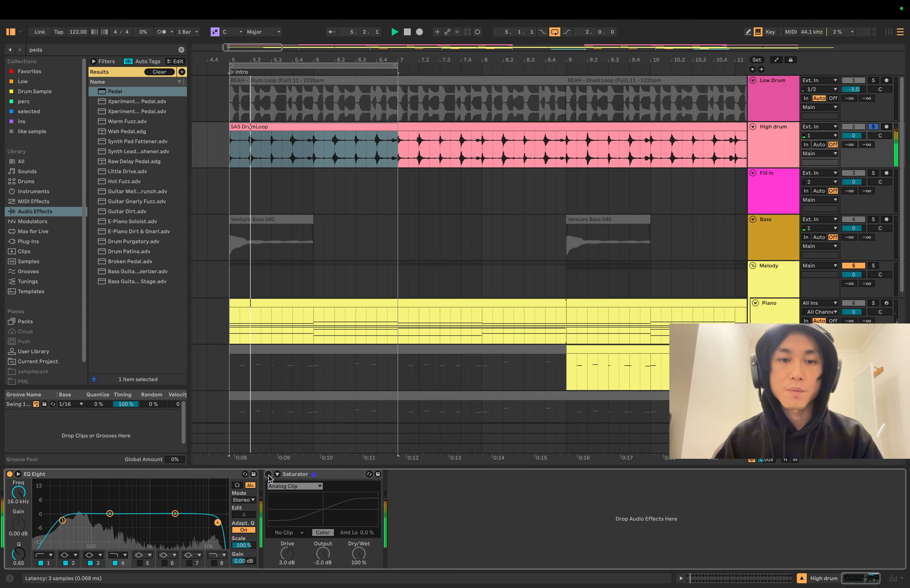
{"action": "left_click", "coordinate": [268, 475]}
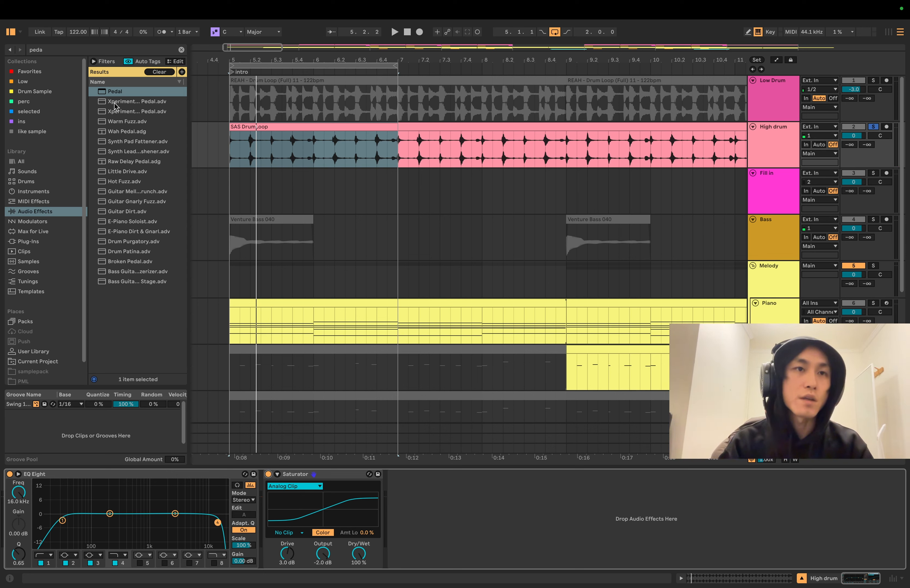
Search the audio effects for "reverb", add Hybrid Reverb after the Saturator, and replace it with Reverb.
{"action": "left_click", "coordinate": [182, 50]}
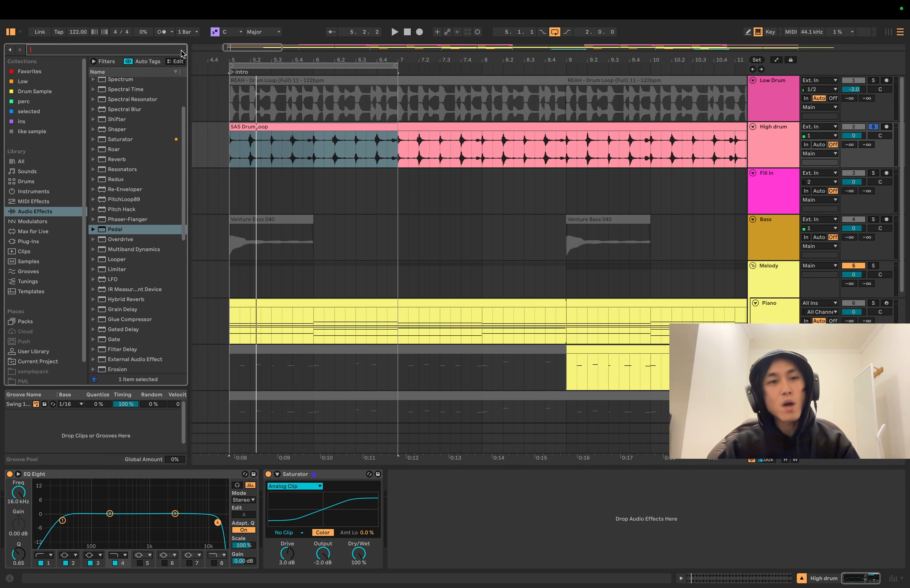
{"action": "type", "text": "reverb"}
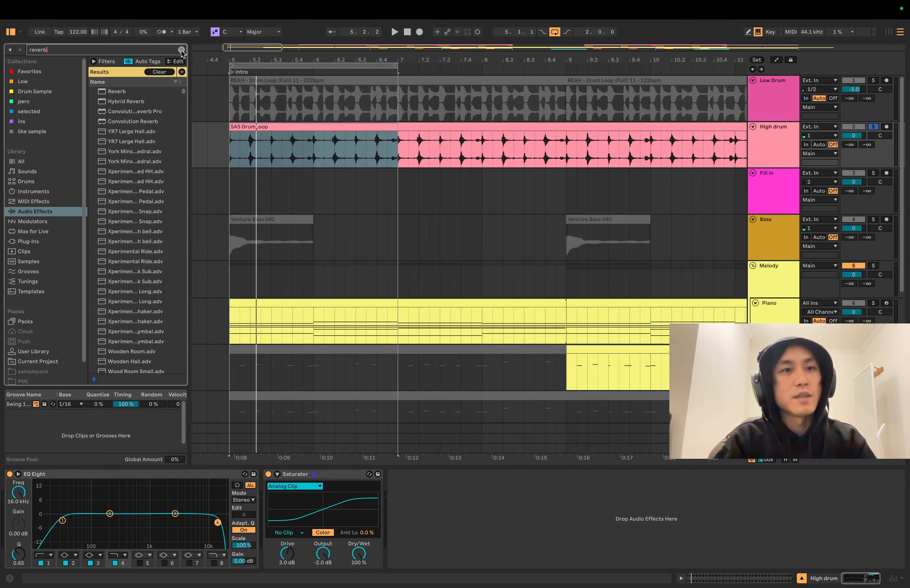
{"action": "double_click", "coordinate": [117, 101]}
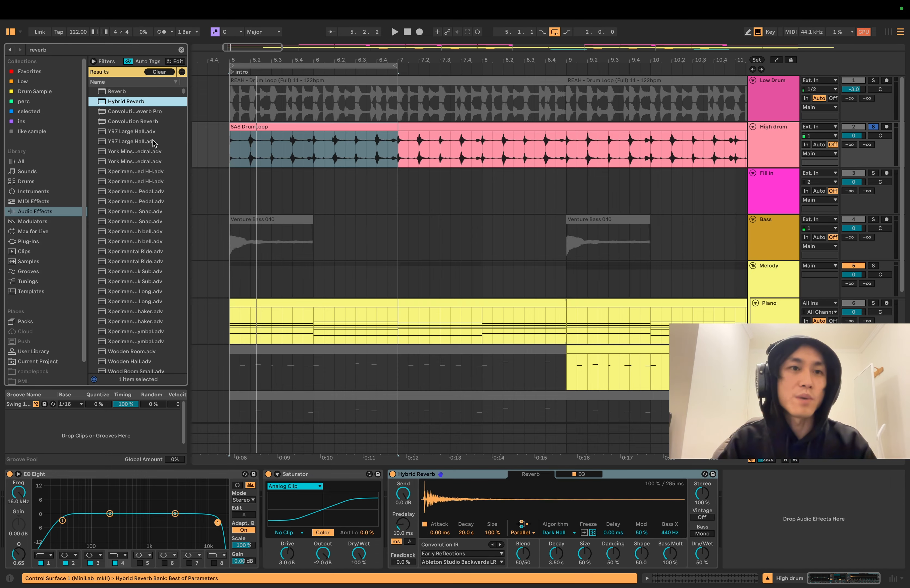
{"action": "key", "text": "Up"}
{"action": "key", "text": "Return"}
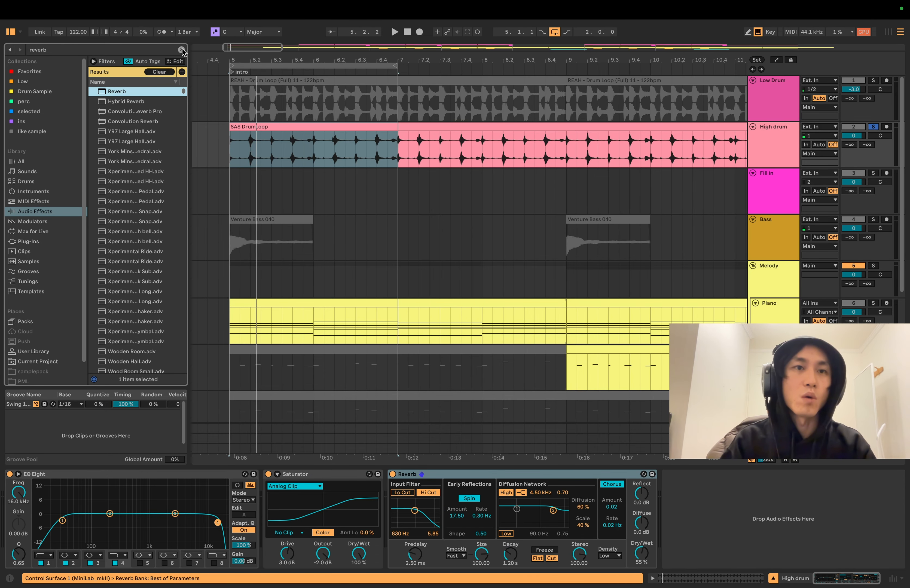
Find the Echo and Delay effects and add both after Reverb on the High drum track.
{"action": "left_click", "coordinate": [181, 50]}
{"action": "type", "text": "echo"}
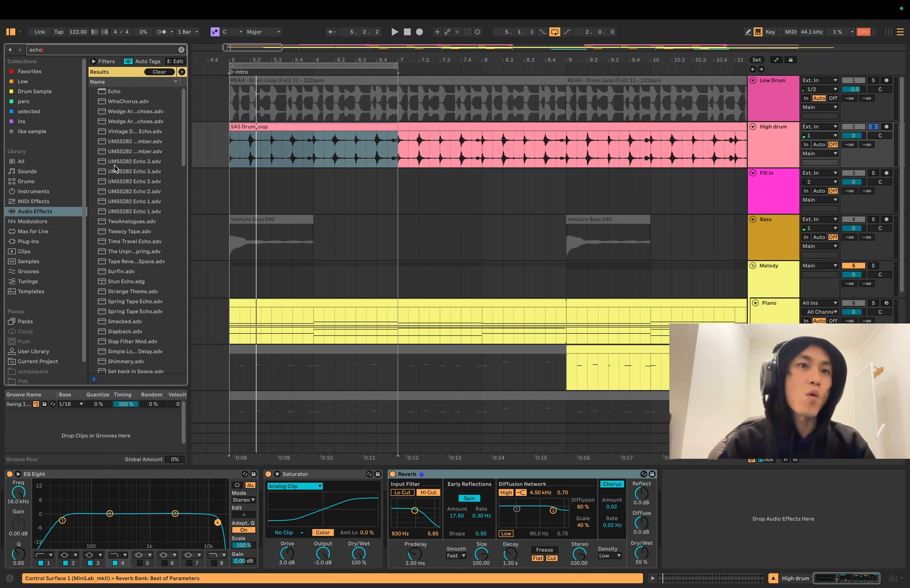
{"action": "double_click", "coordinate": [115, 93]}
{"action": "type", "text": "delay"}
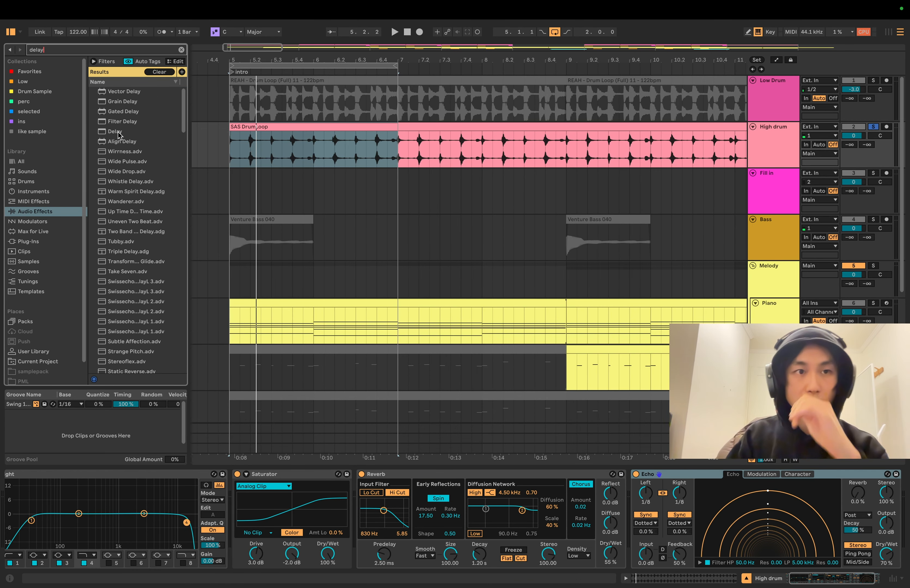
{"action": "double_click", "coordinate": [117, 131]}
Deactivate the Echo effect in the High drum track's device chain.
{"action": "left_click", "coordinate": [772, 516]}
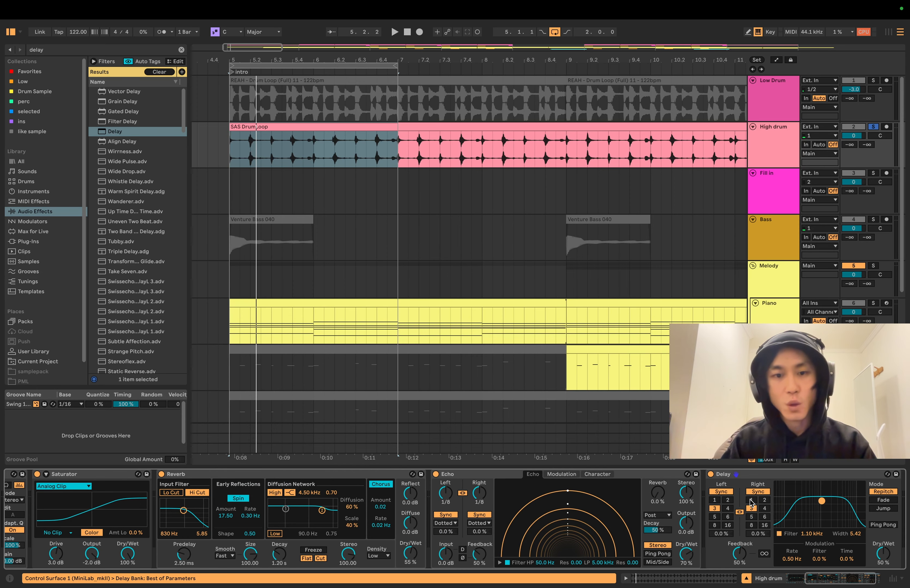
{"action": "scroll", "coordinate": [689, 524], "scroll_direction": "left", "scroll_amount": 10}
{"action": "scroll", "coordinate": [599, 530], "scroll_direction": "right", "scroll_amount": 5}
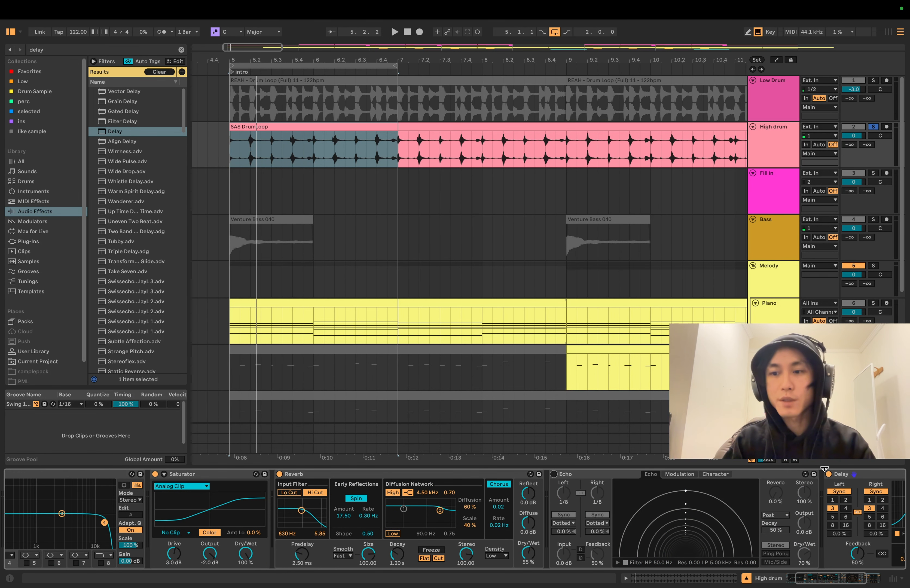
Turn off the Chorus and the early reflections' Spin in the Reverb effect.
{"action": "scroll", "coordinate": [442, 496], "scroll_direction": "left", "scroll_amount": 4}
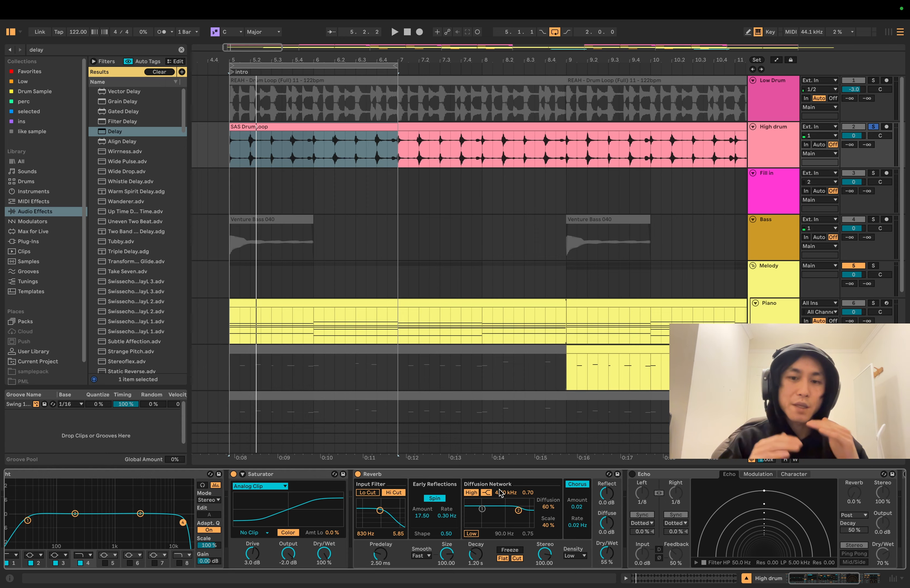
{"action": "left_click", "coordinate": [577, 485]}
{"action": "left_click", "coordinate": [435, 499]}
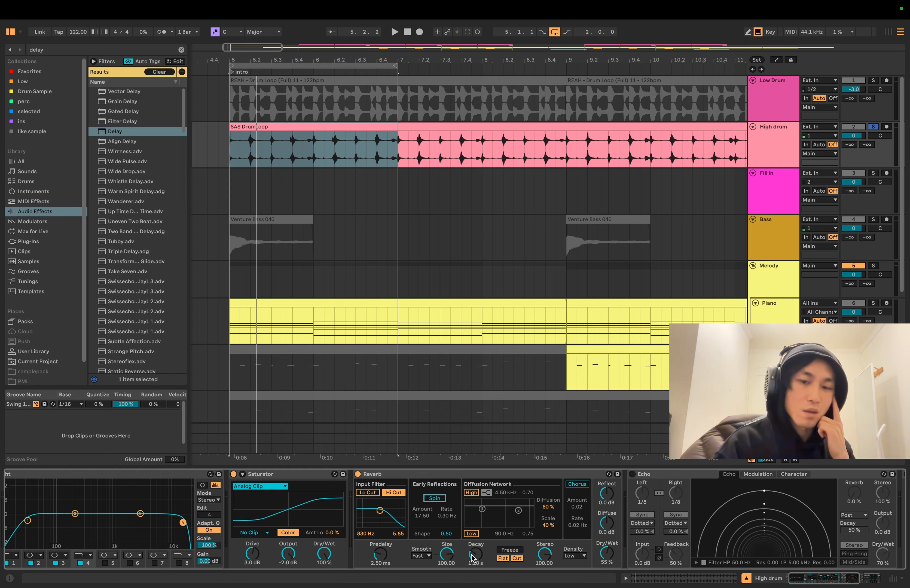
Audition the loop with the Reverb Predelay raised to about 21 ms and restore its default.
{"action": "left_click", "coordinate": [471, 493]}
{"action": "left_click", "coordinate": [472, 493]}
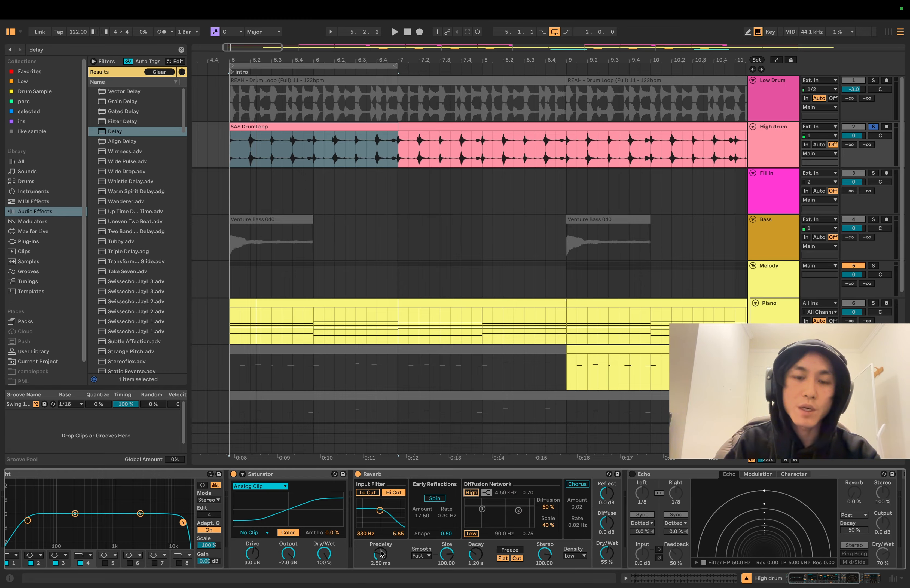
{"action": "left_click_drag", "start_coordinate": [381, 559], "coordinate": [381, 554]}
{"action": "key", "text": "space"}
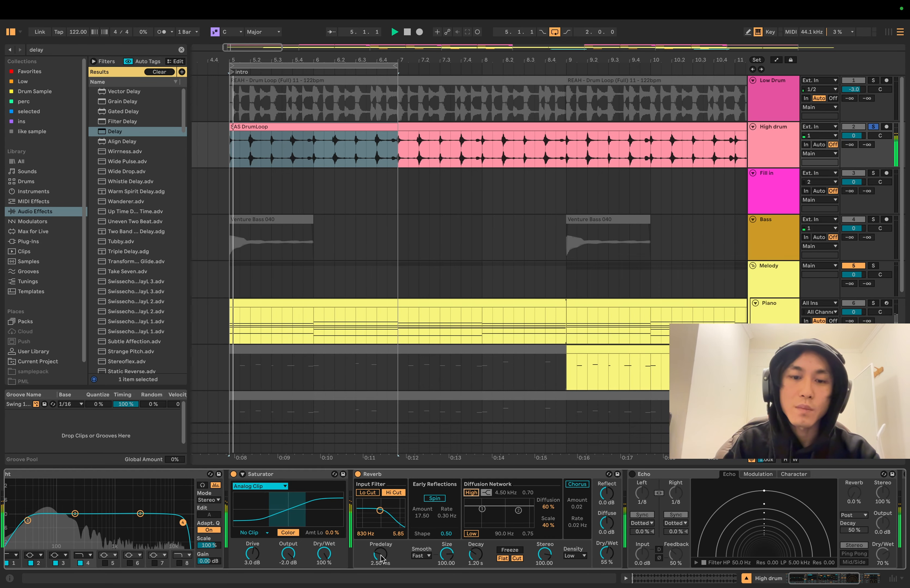
{"action": "key", "text": "space"}
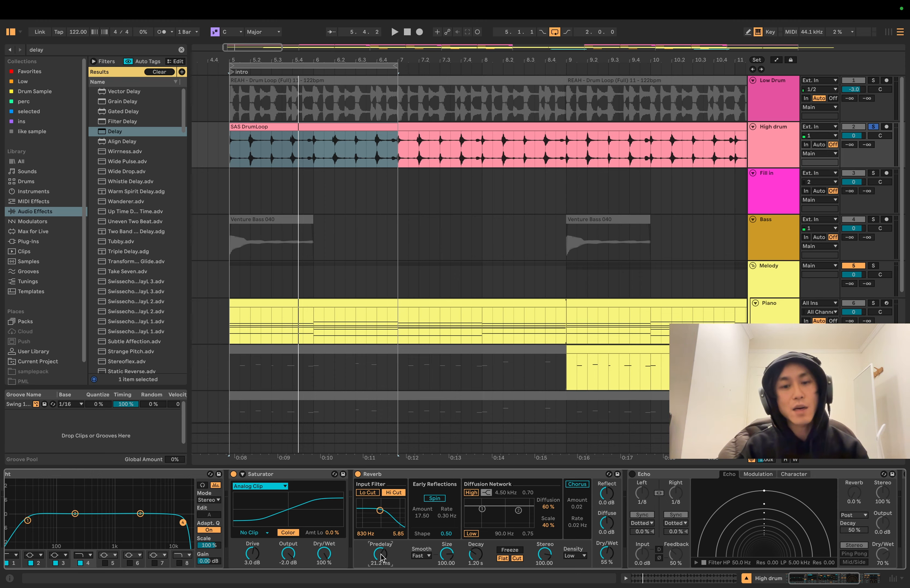
{"action": "key", "text": "Delete"}
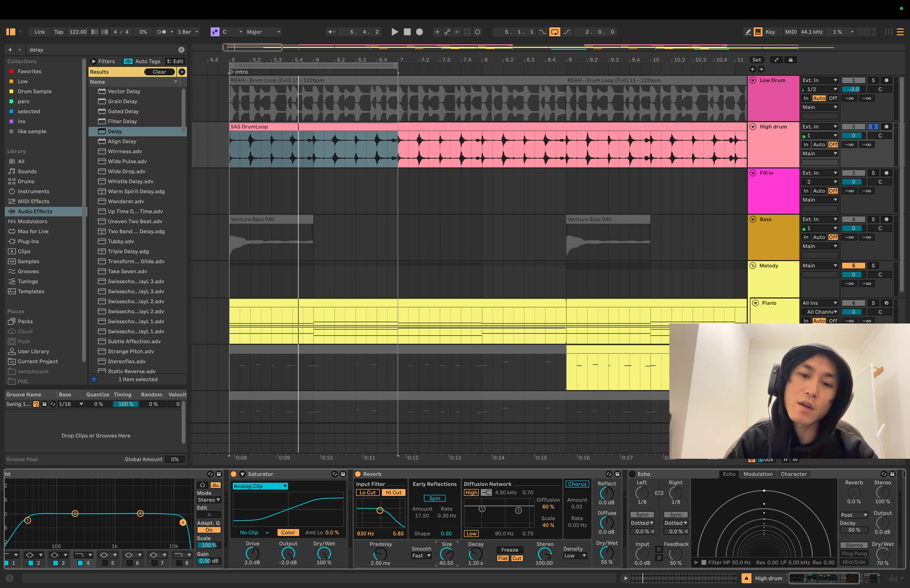
Audition the High drum loop with the Reverb Size turned far down and with it raised to about 288.
{"action": "key", "text": "space"}
{"action": "left_click_drag", "start_coordinate": [446, 554], "coordinate": [447, 578]}
{"action": "key", "text": "space"}
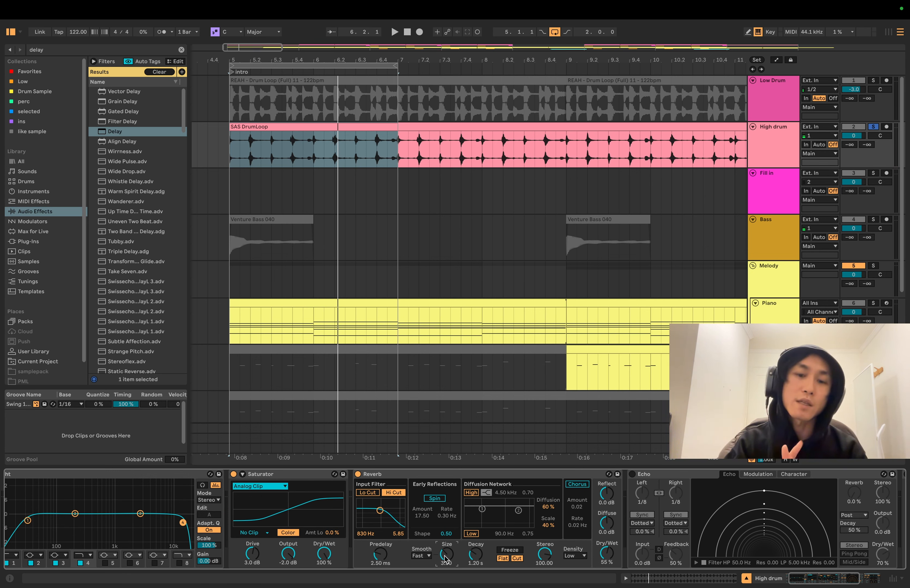
{"action": "key", "text": "space"}
{"action": "left_click_drag", "start_coordinate": [446, 553], "coordinate": [446, 535]}
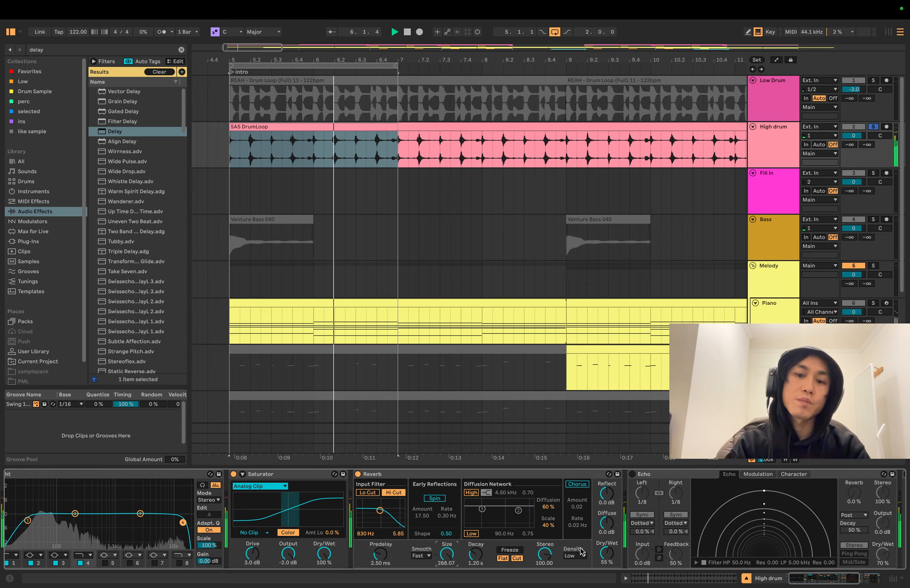
Raise the Reverb's Dry/Wet to 70% and reduce its Size to about 80.
{"action": "left_click_drag", "start_coordinate": [607, 554], "coordinate": [607, 536]}
{"action": "left_click_drag", "start_coordinate": [449, 560], "coordinate": [449, 566]}
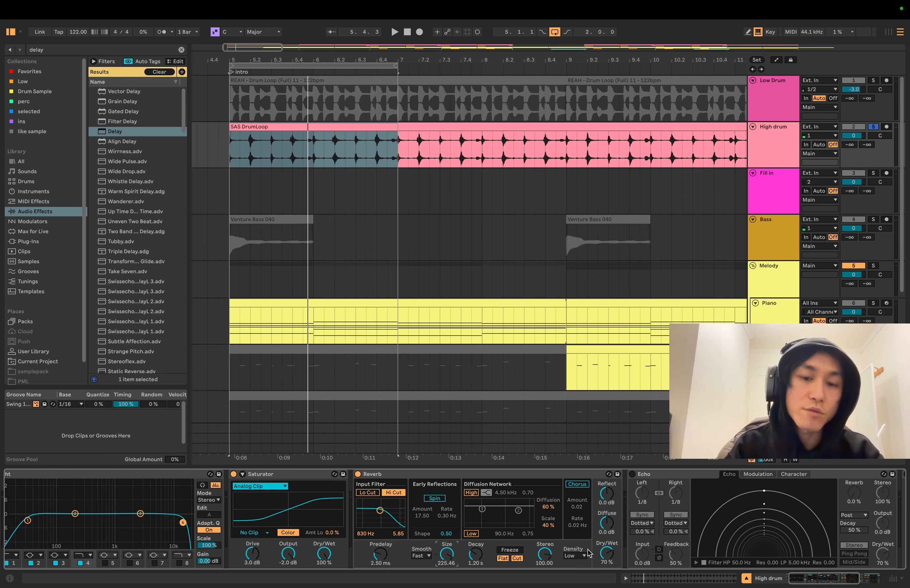
{"action": "left_click_drag", "start_coordinate": [447, 553], "coordinate": [451, 560]}
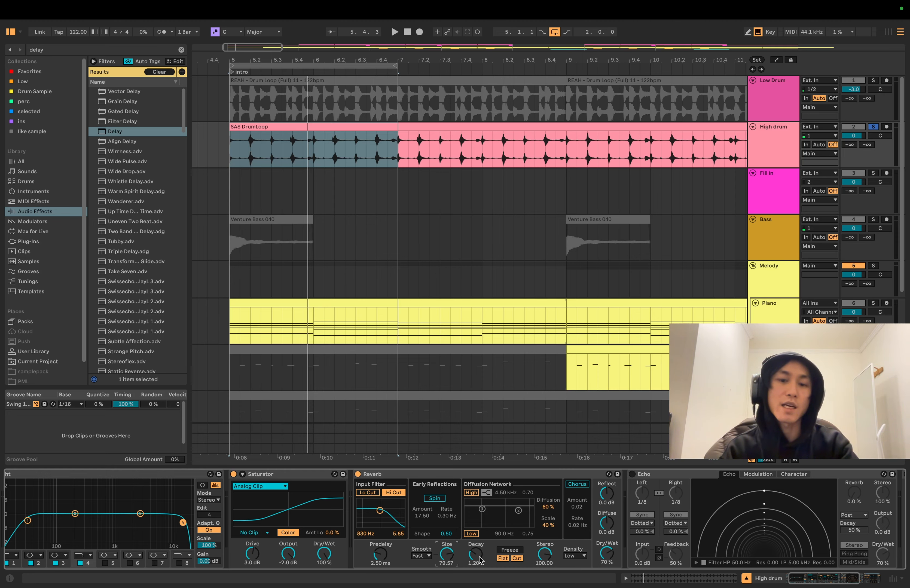
Try a Reverb Decay of about 14 s, restore its default, and set Size to about 43.
{"action": "left_click_drag", "start_coordinate": [483, 563], "coordinate": [482, 551]}
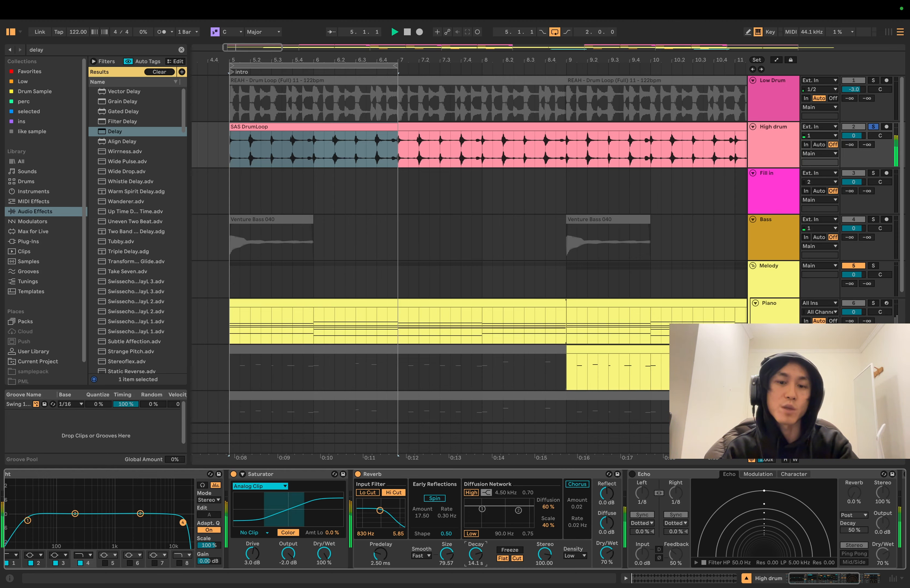
{"action": "key", "text": "space"}
{"action": "double_click", "coordinate": [483, 562]}
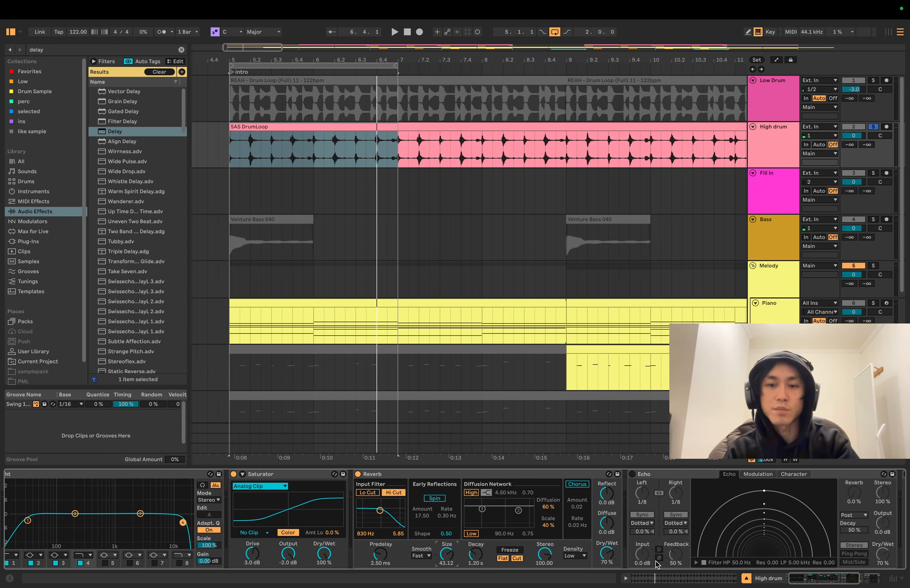
{"action": "key", "text": "Return"}
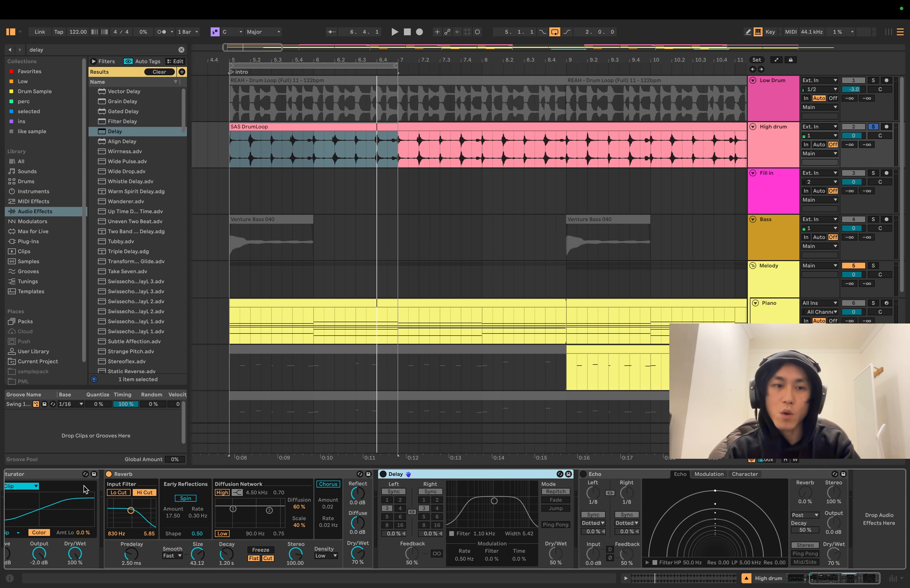
Activate the Delay in place of the Reverb and narrow the Delay's filter width to 4.97.
{"action": "left_click", "coordinate": [108, 474]}
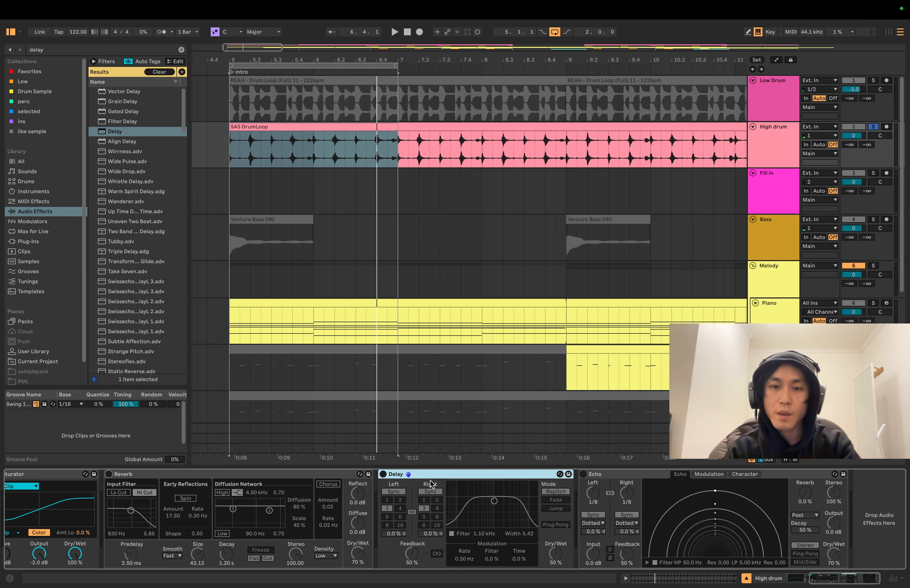
{"action": "left_click", "coordinate": [383, 474]}
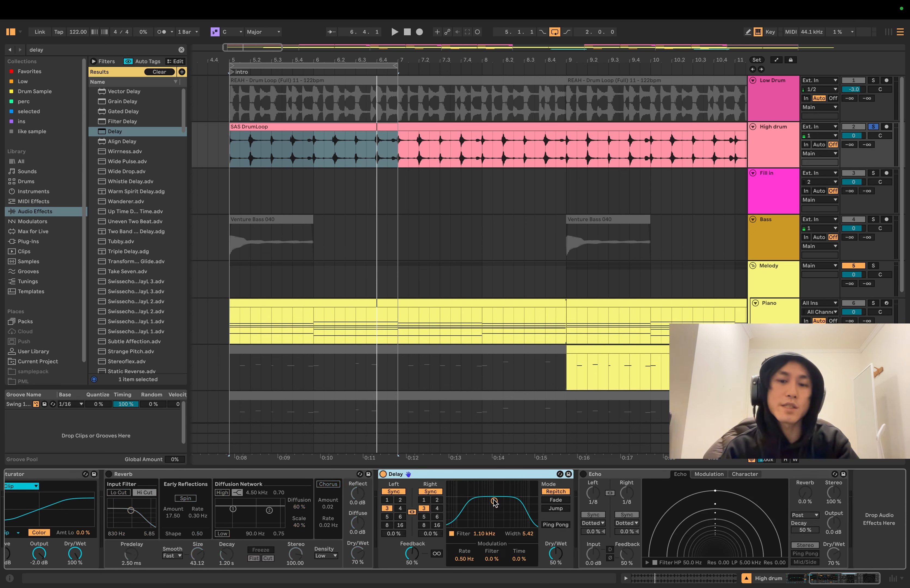
{"action": "left_click_drag", "start_coordinate": [494, 503], "coordinate": [495, 505]}
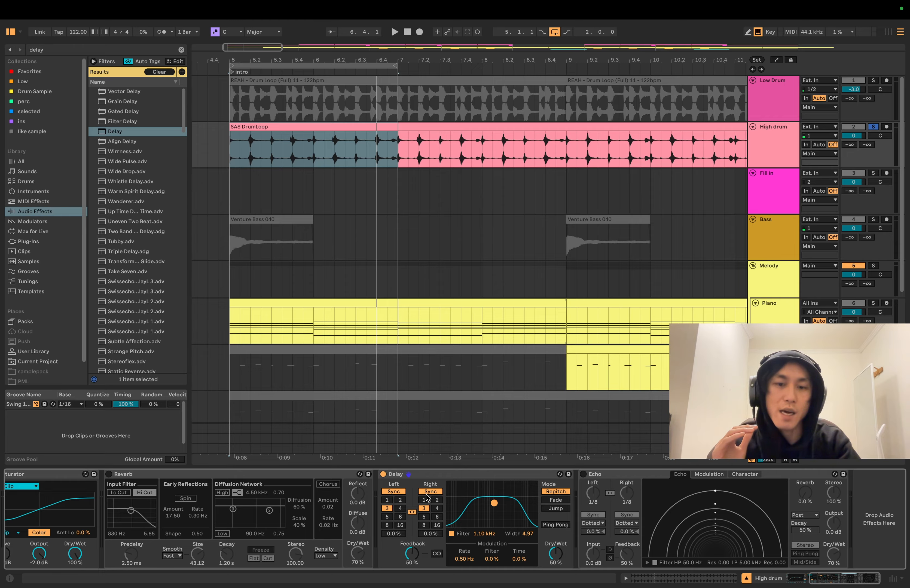
Audition the loop with the Delay's linked left and right times set to 4 sixteenths and to 1 sixteenth.
{"action": "key", "text": "space"}
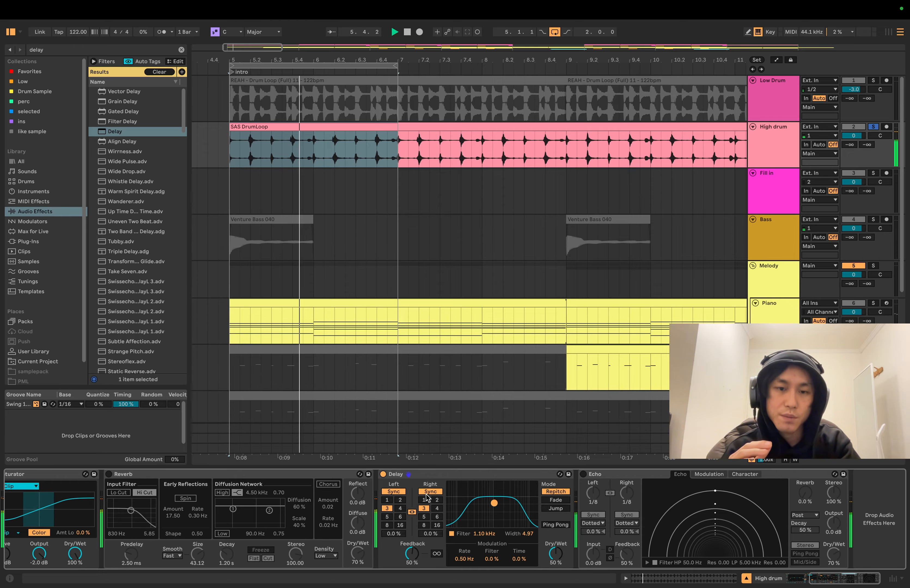
{"action": "left_click", "coordinate": [437, 509]}
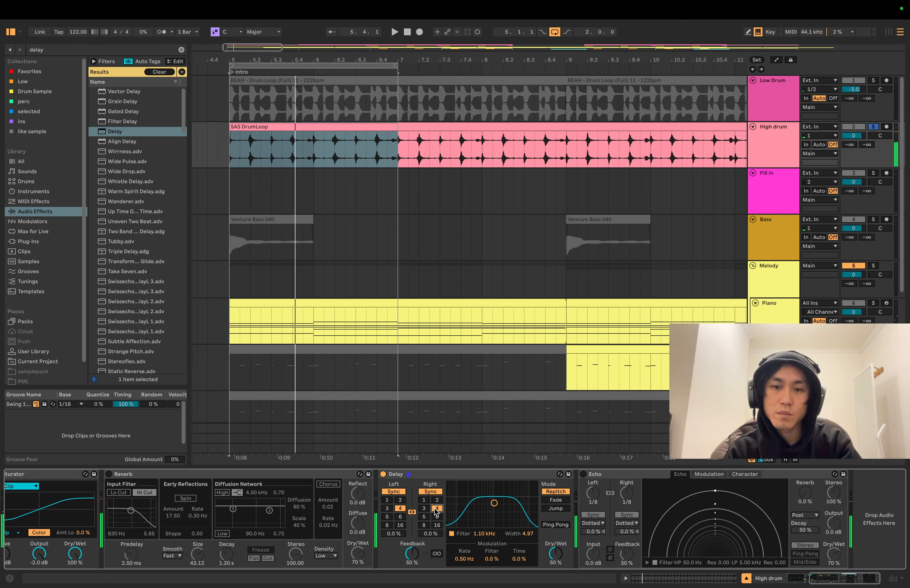
{"action": "left_click", "coordinate": [424, 500]}
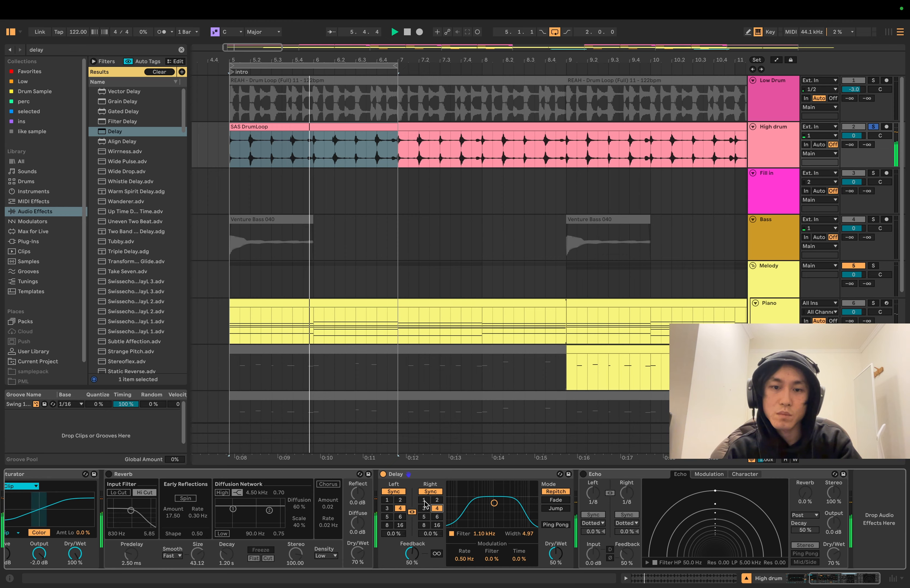
{"action": "key", "text": "space"}
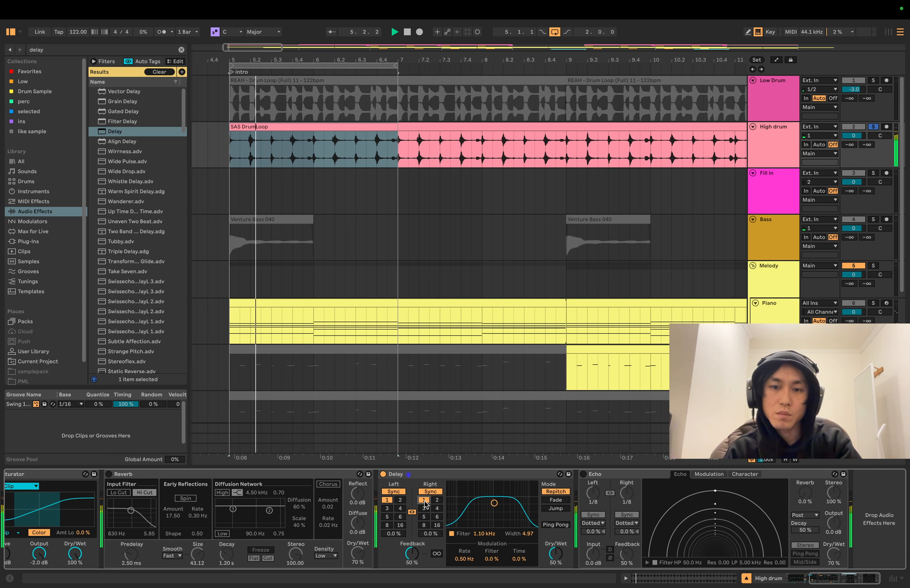
{"action": "key", "text": "space"}
{"action": "key", "text": "space"}
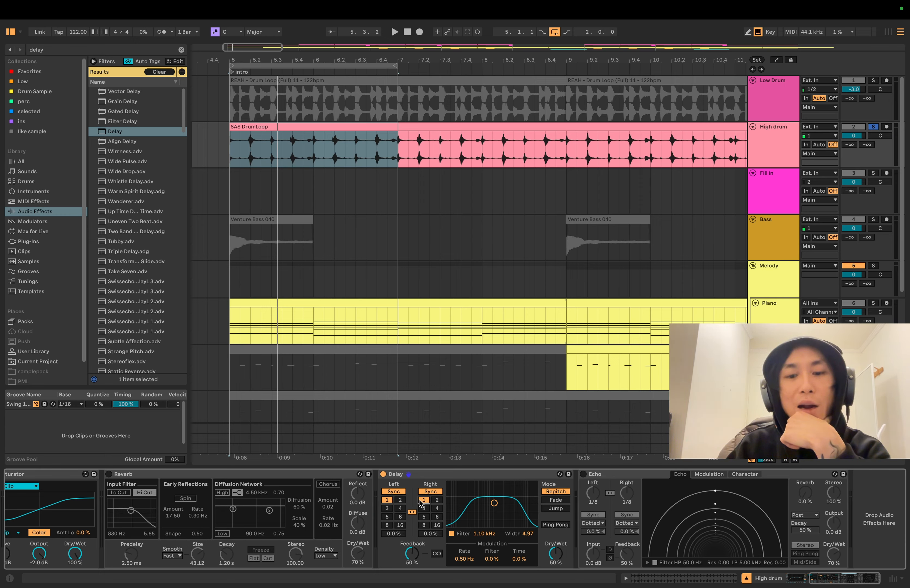
Try linked Delay times of 2 and 3 sixteenths, and set them to 4 sixteenths during playback.
{"action": "left_click", "coordinate": [437, 500]}
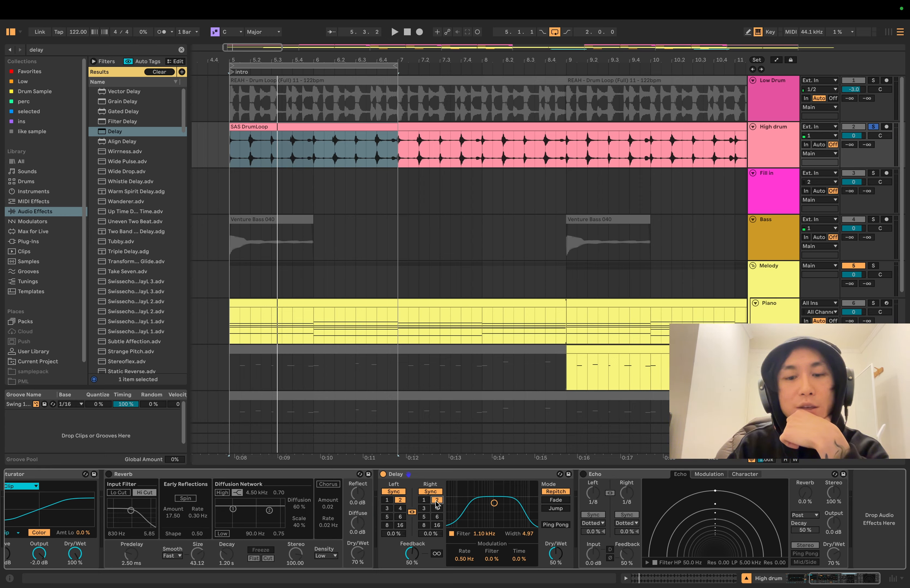
{"action": "left_click", "coordinate": [424, 508]}
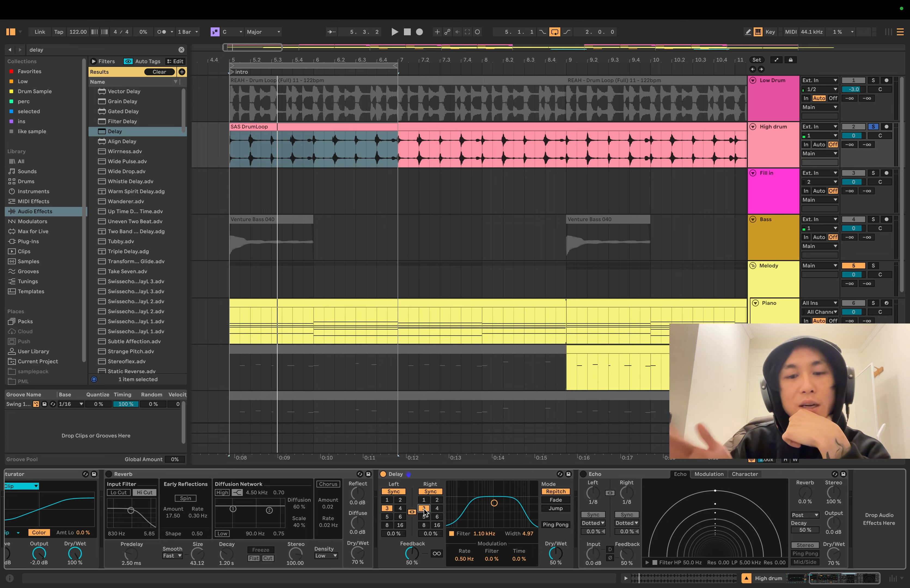
{"action": "key", "text": "space"}
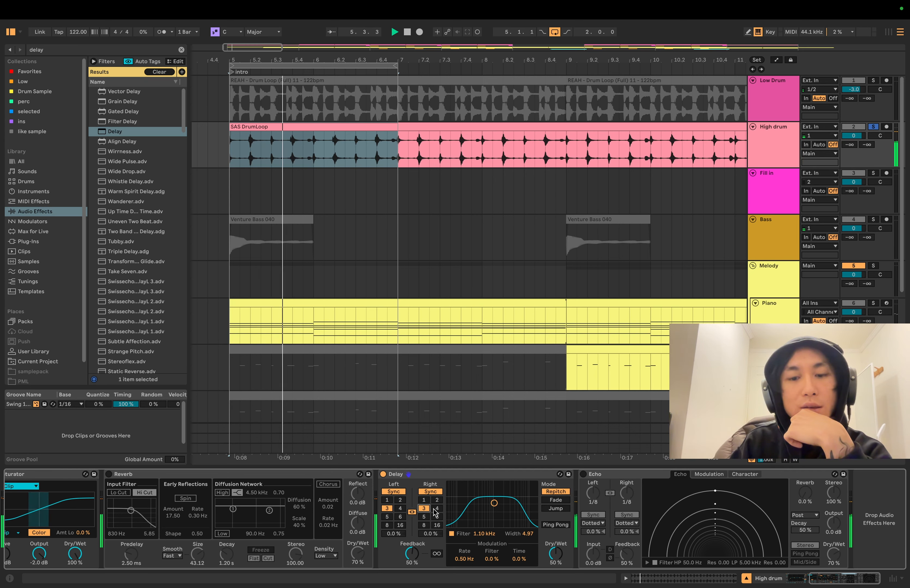
{"action": "left_click", "coordinate": [436, 509]}
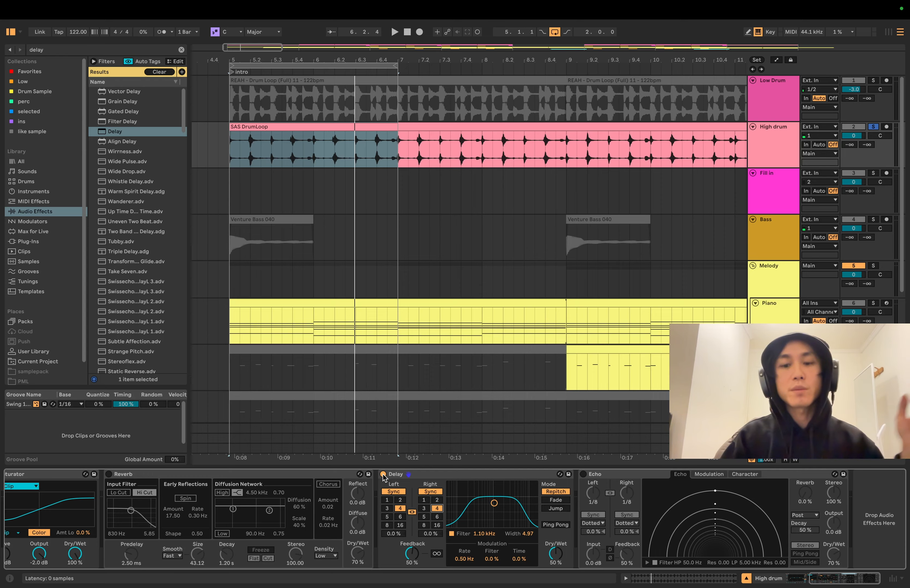
Try the Delay's Ping Pong option in Repitch mode and turn Ping Pong back off.
{"action": "left_click", "coordinate": [557, 525]}
{"action": "left_click", "coordinate": [557, 494]}
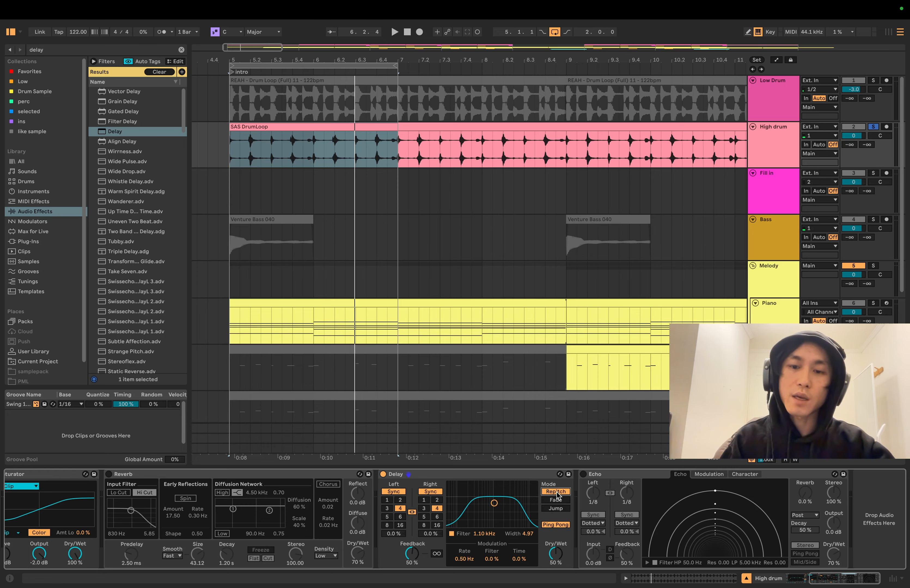
{"action": "left_click", "coordinate": [554, 526]}
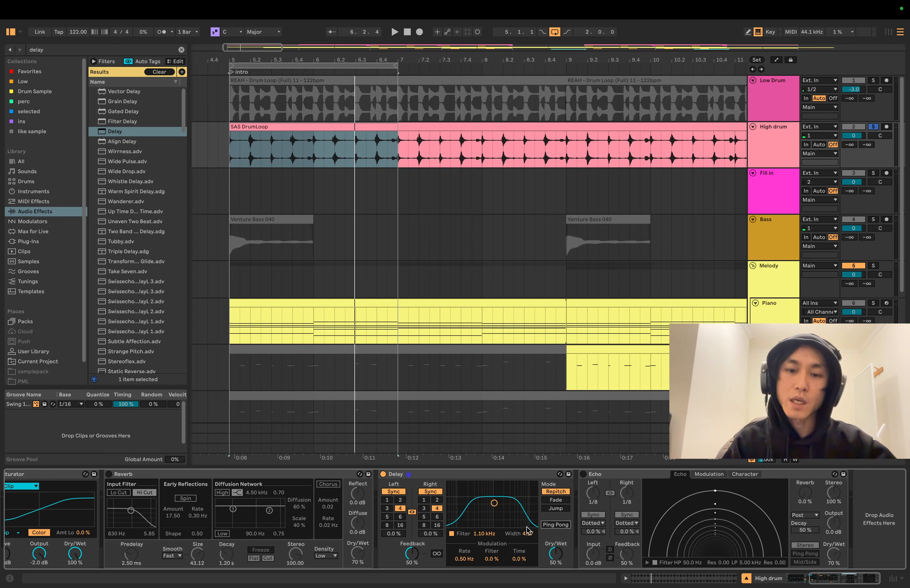
Switch the Delay off and the Echo on in the High drum chain.
{"action": "left_click", "coordinate": [383, 475]}
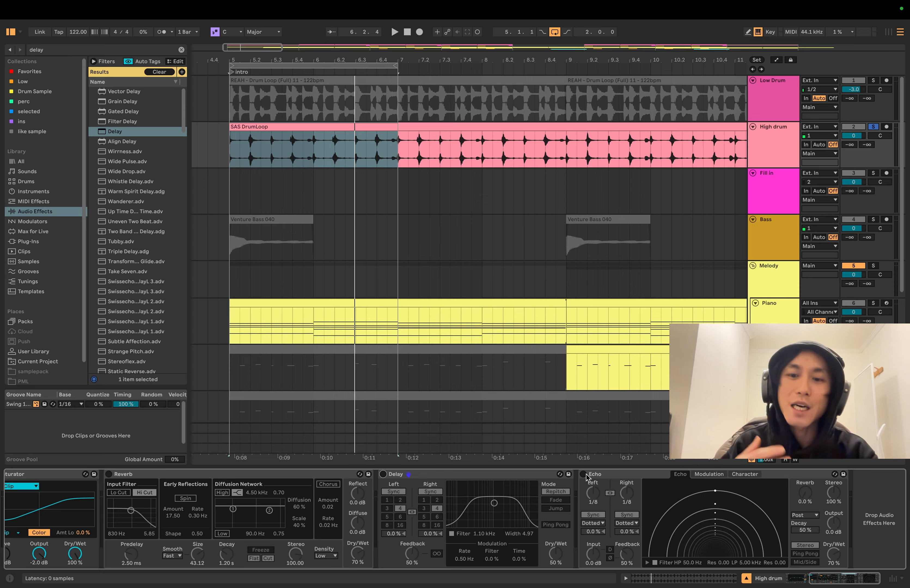
{"action": "left_click", "coordinate": [584, 475]}
{"action": "key", "text": "0"}
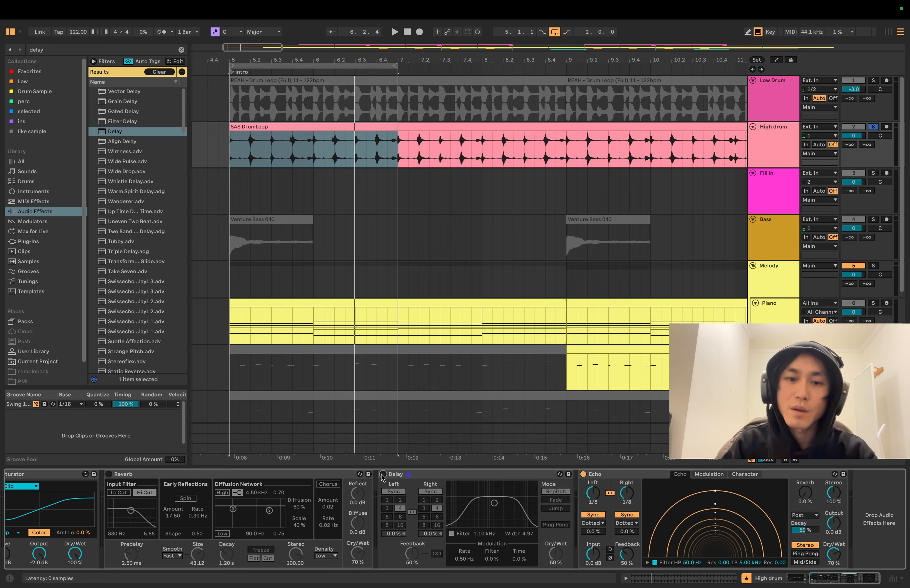
Play the loop through the Delay and set its linked times to 3 sixteenths.
{"action": "key", "text": "space"}
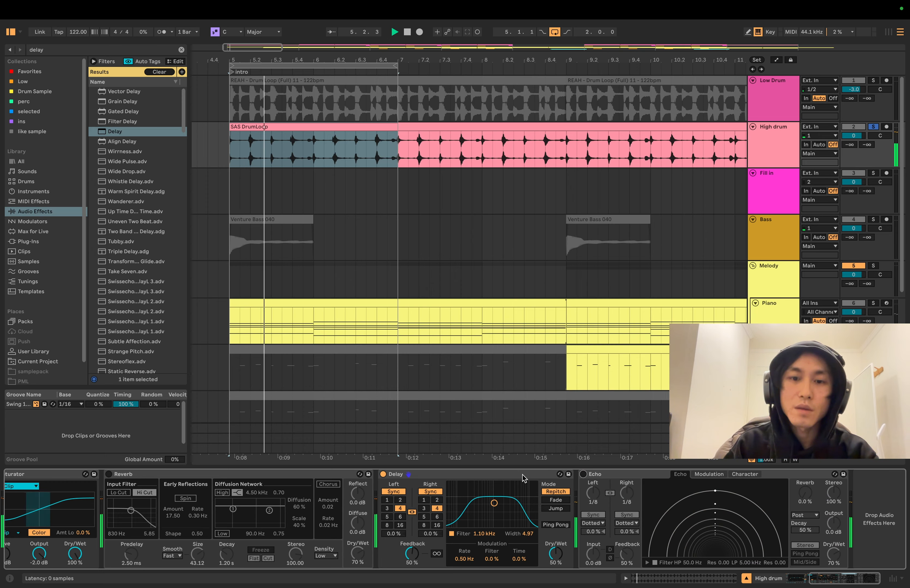
{"action": "left_click", "coordinate": [424, 508]}
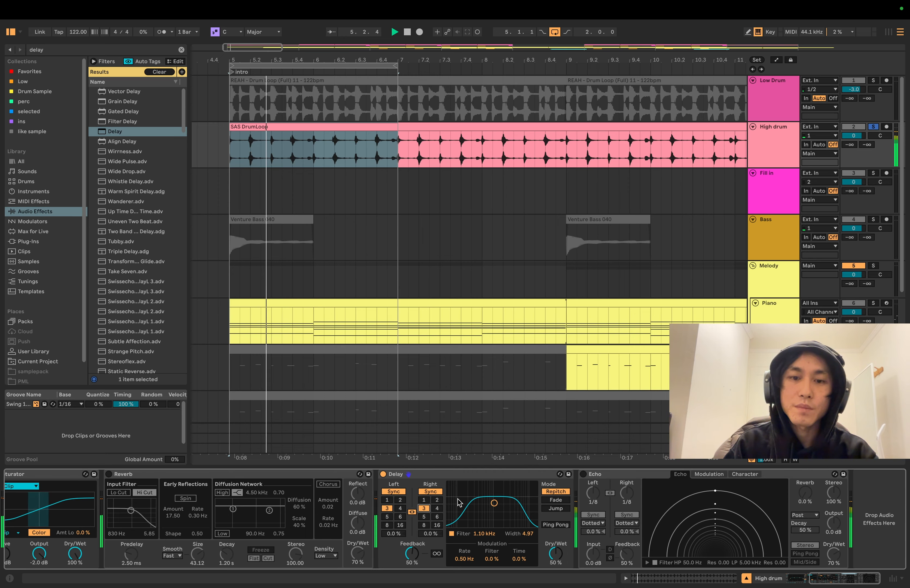
{"action": "key", "text": "space"}
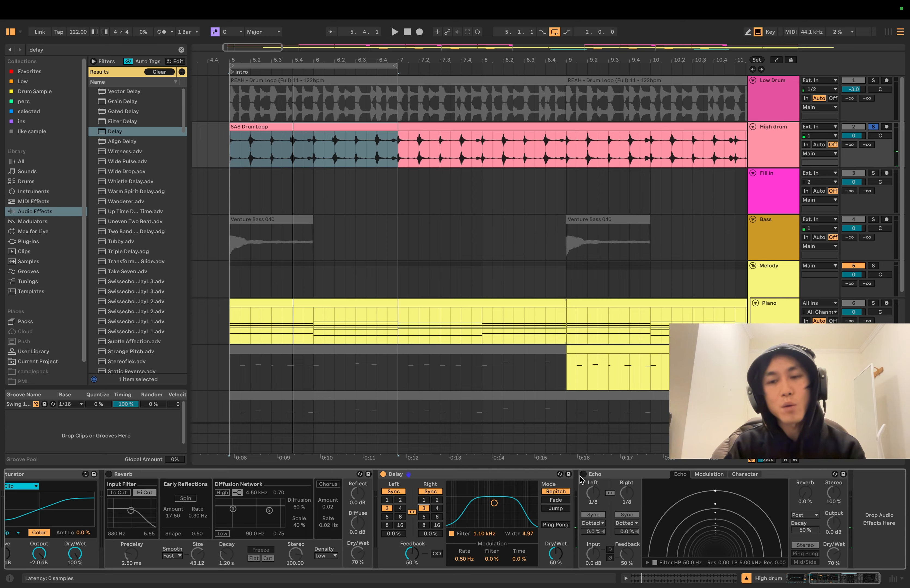
Deactivate the Delay, activate the Echo, and play the High drum loop through it.
{"action": "left_click", "coordinate": [383, 474]}
{"action": "left_click", "coordinate": [583, 475]}
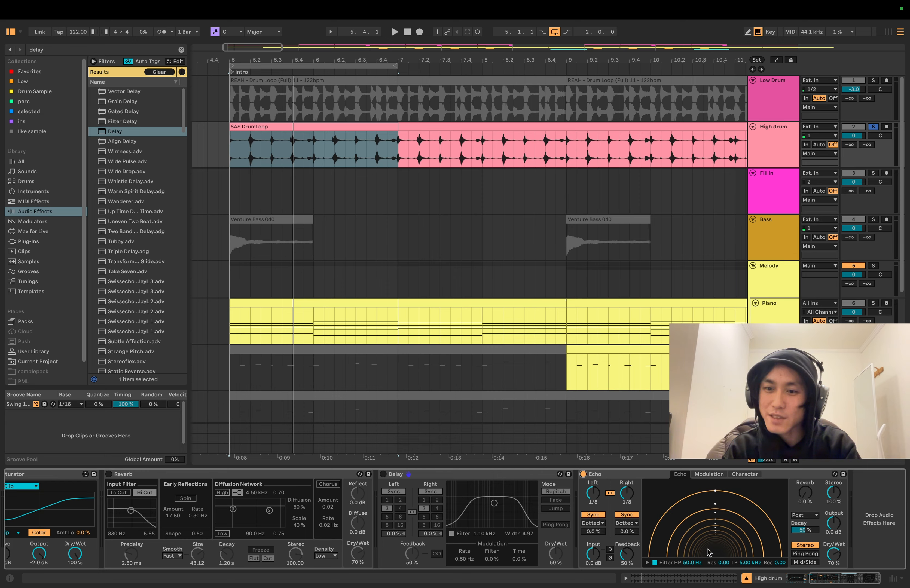
{"action": "key", "text": "space"}
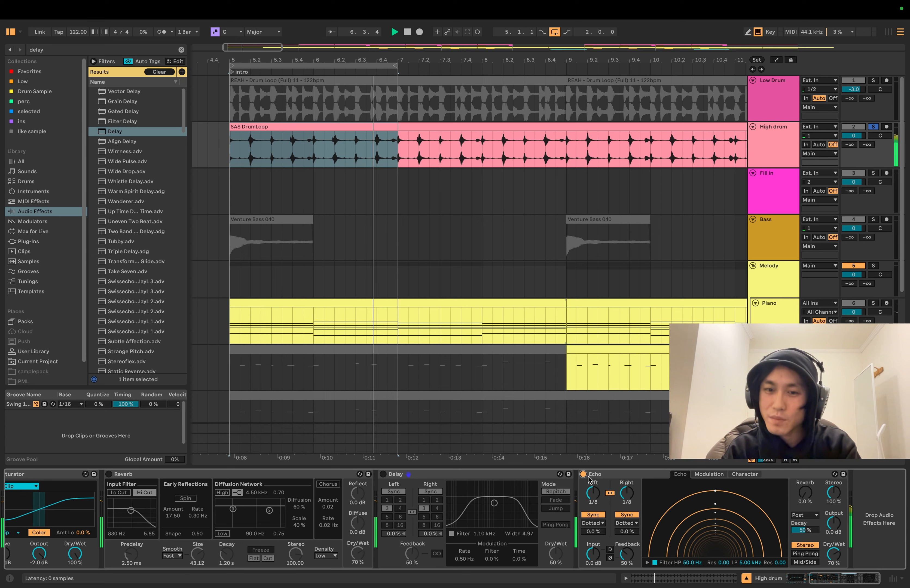
Audition the Echo with linked delay times of 1/4 and 1/32, and return them to 1/8.
{"action": "left_click_drag", "start_coordinate": [627, 494], "coordinate": [627, 486]}
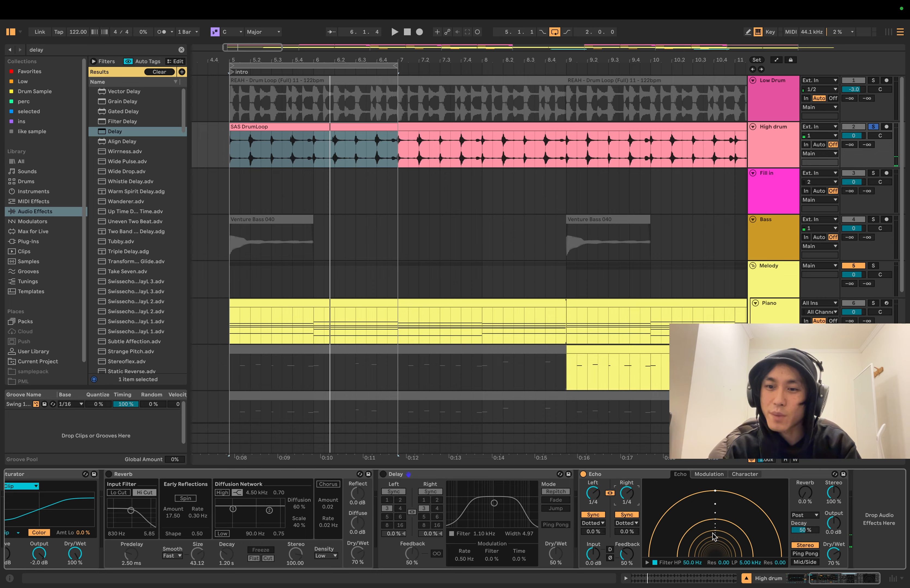
{"action": "left_click_drag", "start_coordinate": [711, 547], "coordinate": [708, 574]}
{"action": "key", "text": "space"}
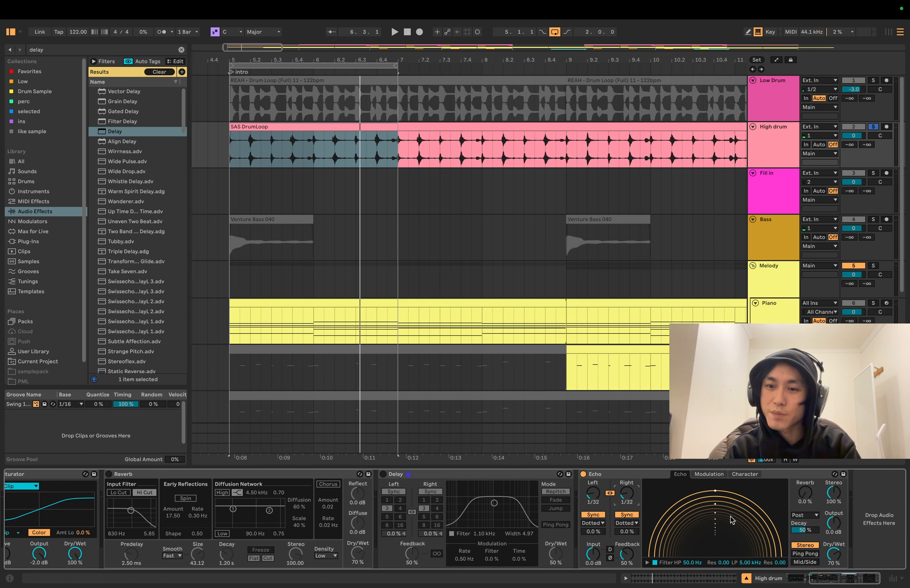
{"action": "left_click_drag", "start_coordinate": [627, 494], "coordinate": [627, 488]}
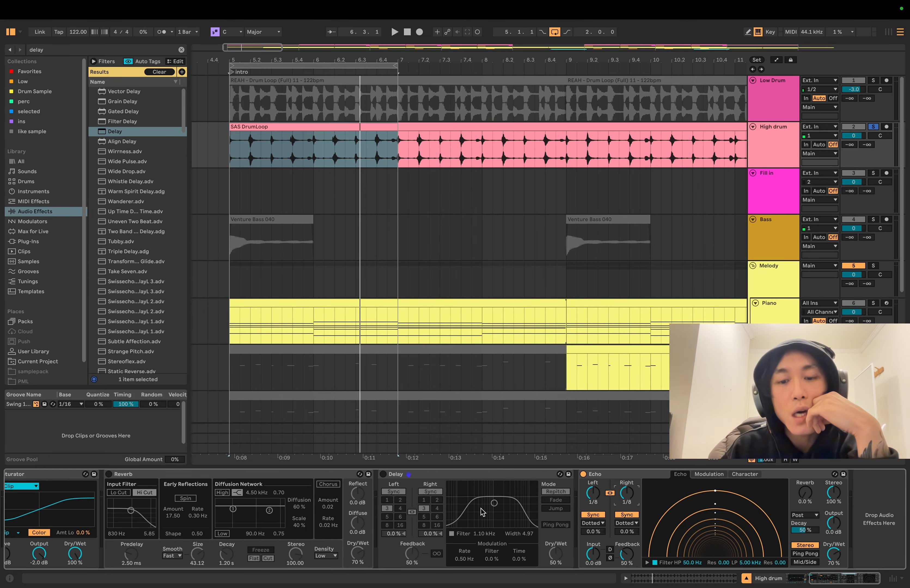
Switch off the Echo in the High drum chain.
{"action": "scroll", "coordinate": [481, 509], "scroll_direction": "left", "scroll_amount": 5}
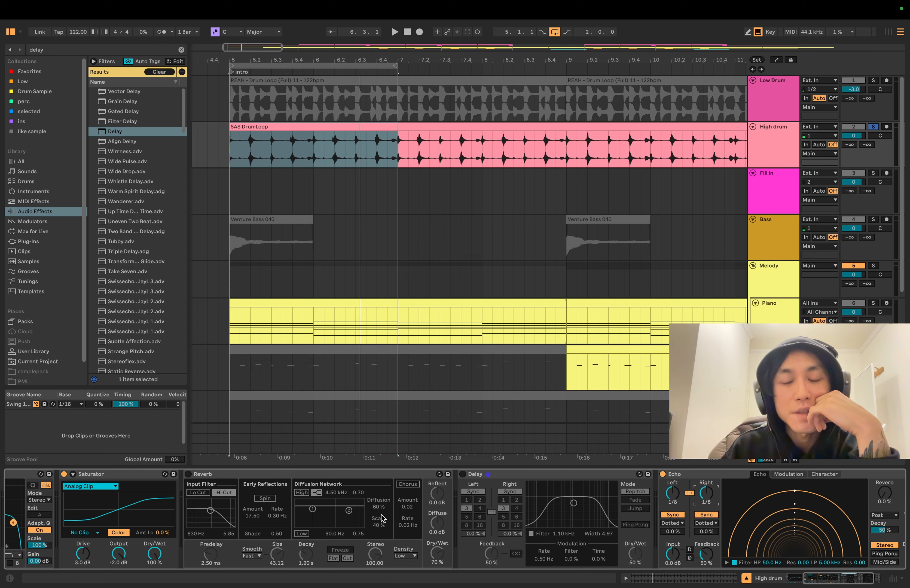
{"action": "left_click", "coordinate": [663, 474]}
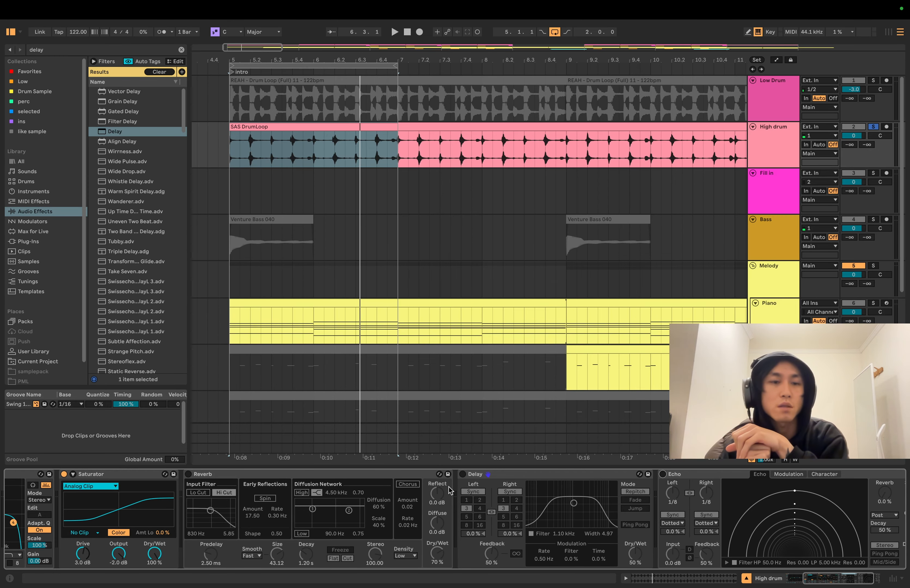
{"action": "scroll", "coordinate": [405, 484], "scroll_direction": "left", "scroll_amount": 5}
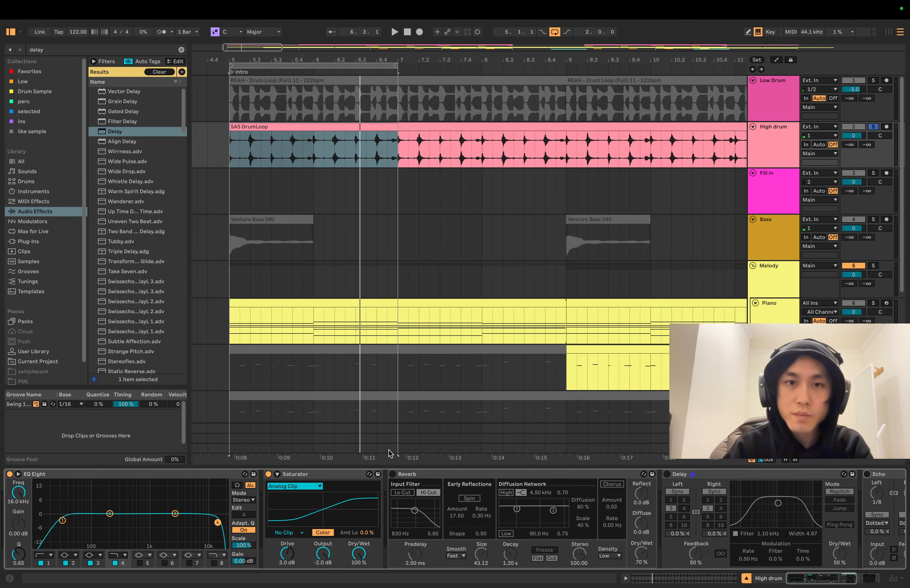
Delete the EQ Eight, Saturator, Reverb, Delay and Echo devices from the High drum track.
{"action": "scroll", "coordinate": [451, 267], "scroll_direction": "down", "scroll_amount": 5}
{"action": "scroll", "coordinate": [452, 267], "scroll_direction": "up", "scroll_amount": 5}
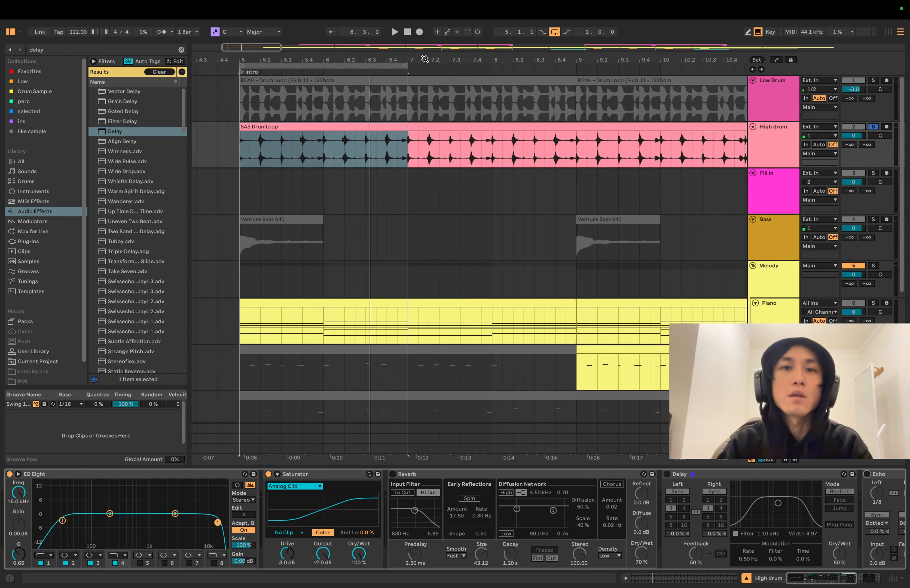
{"action": "left_click_drag", "start_coordinate": [372, 71], "coordinate": [372, 59]}
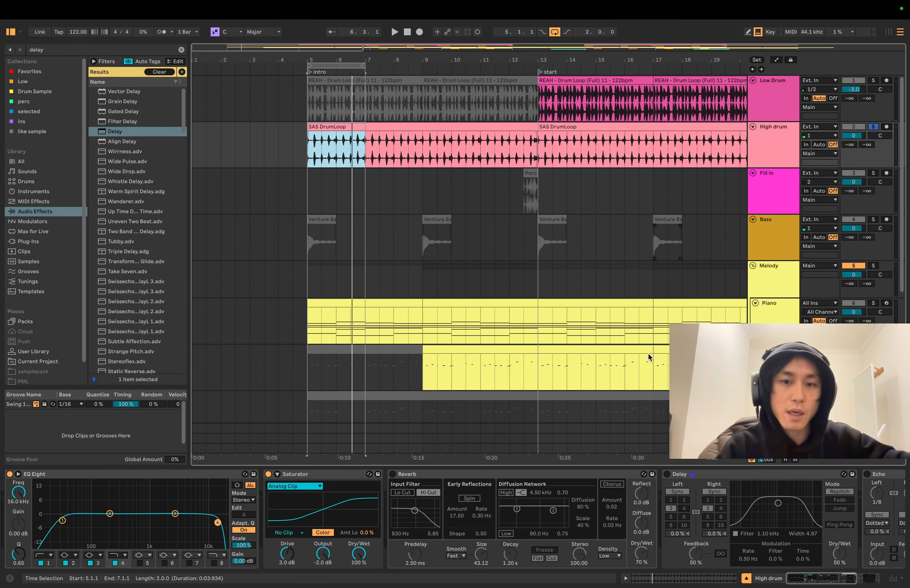
{"action": "left_click", "coordinate": [249, 484]}
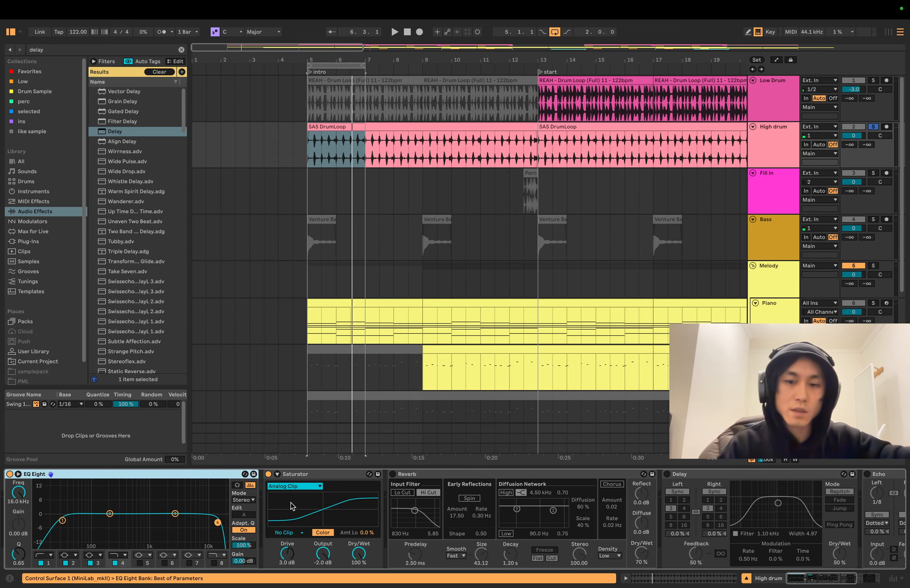
{"action": "key", "text": "Delete"}
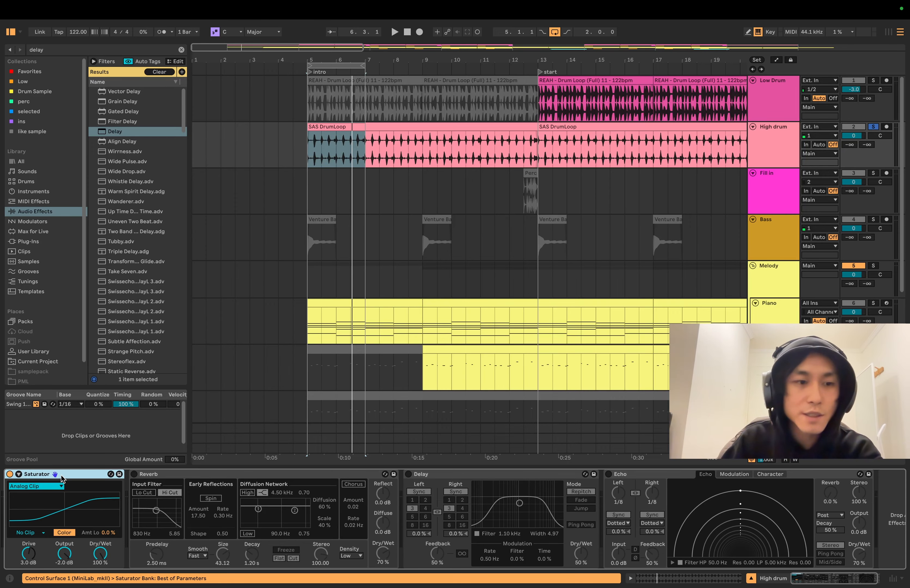
{"action": "key", "text": "Delete"}
{"action": "key", "text": "Delete"}
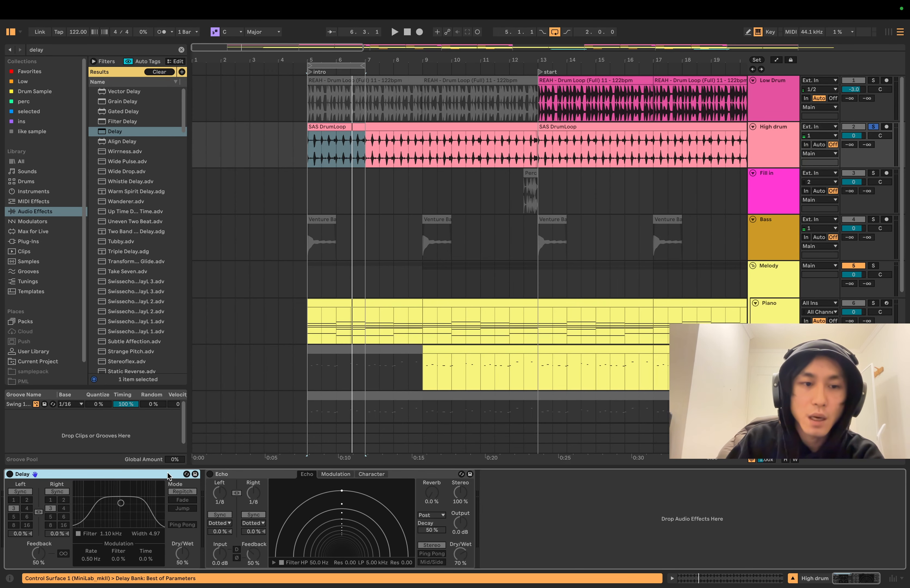
{"action": "key", "text": "Delete"}
{"action": "key", "text": "Delete"}
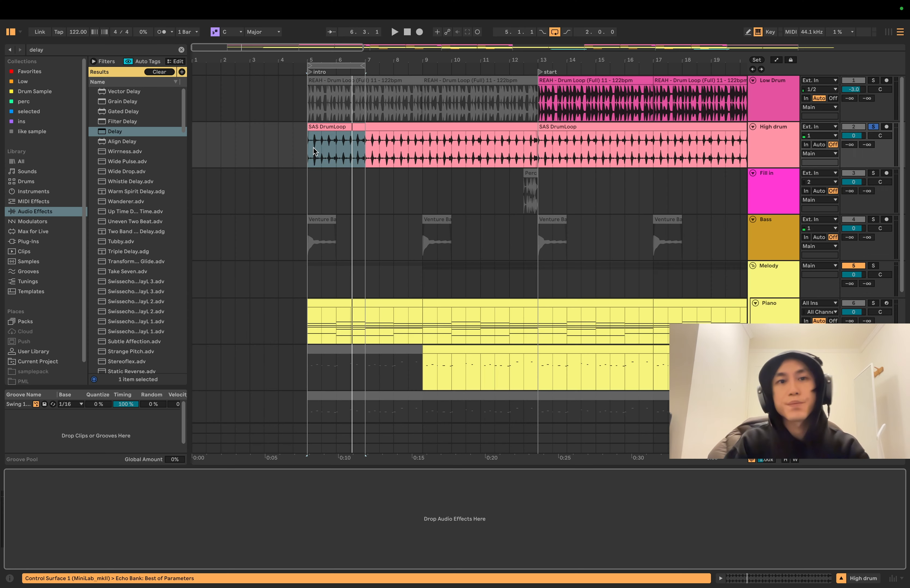
Unsolo the High drum track, play its dry loop with the other tracks, and select the track.
{"action": "left_click", "coordinate": [313, 152]}
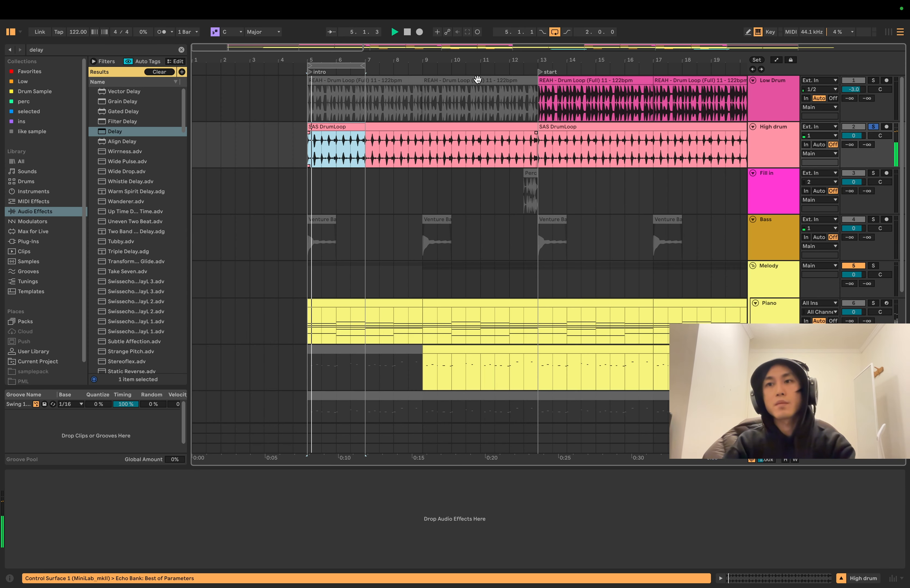
{"action": "key", "text": "space"}
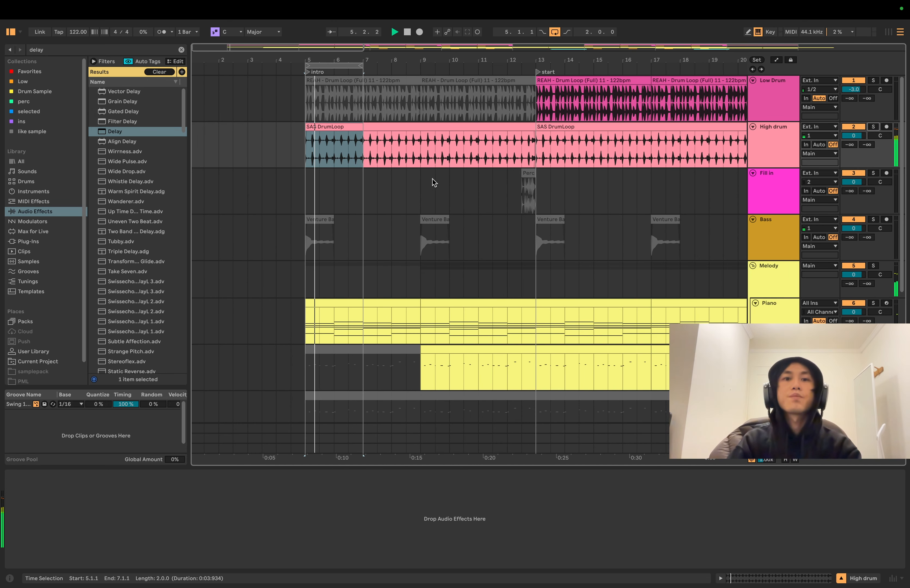
{"action": "left_click", "coordinate": [782, 153]}
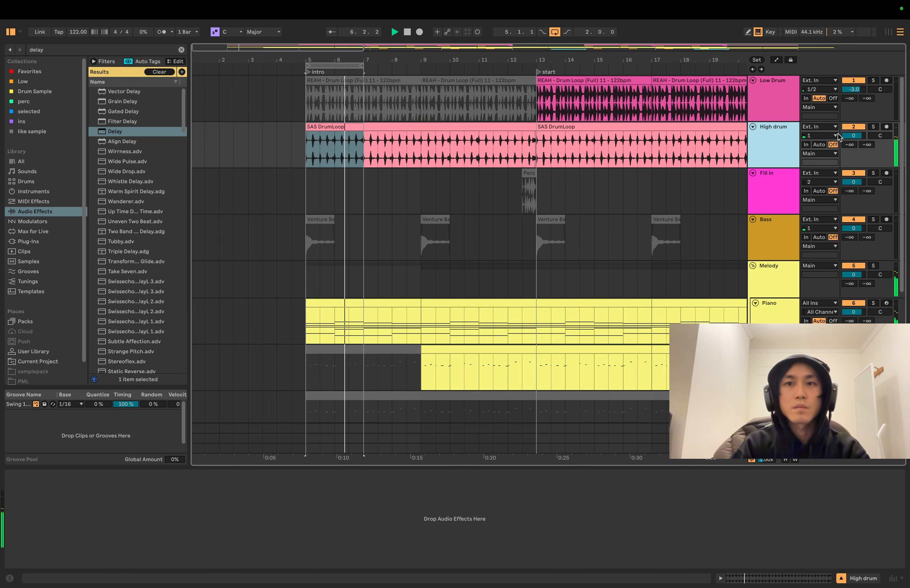
{"action": "key", "text": "space"}
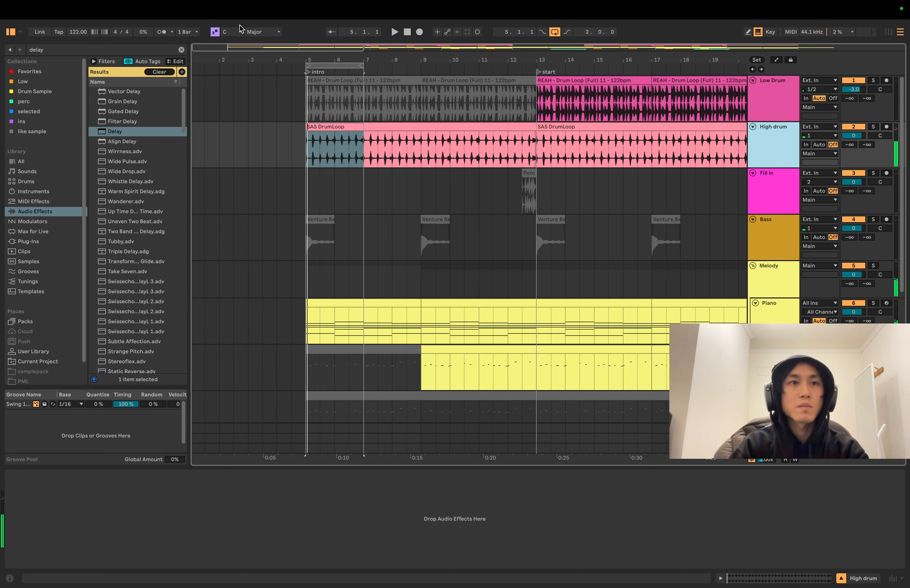
Add EQ Eight to the High drum track and set its first band to a low cut at 272 Hz.
{"action": "left_click", "coordinate": [184, 49]}
{"action": "left_click", "coordinate": [182, 49]}
{"action": "type", "text": "eq"}
{"action": "double_click", "coordinate": [123, 102]}
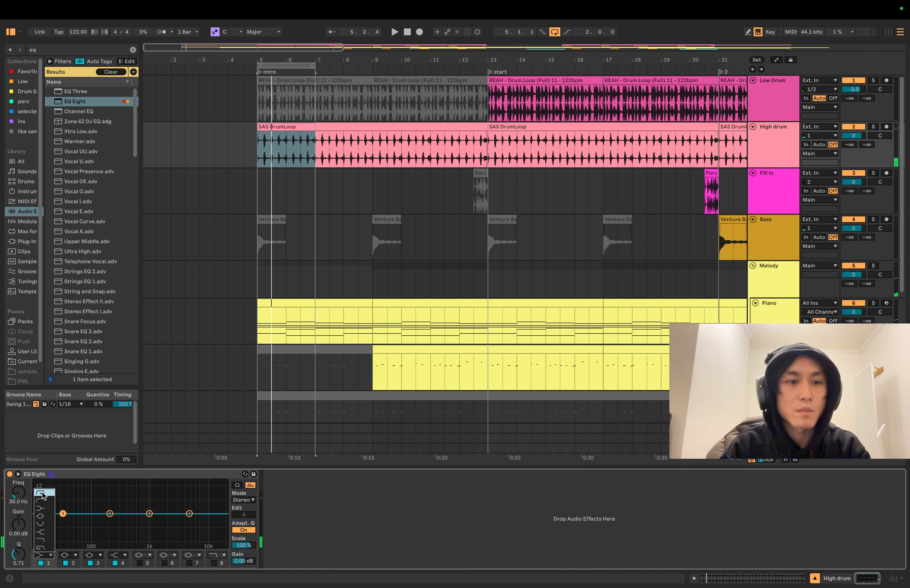
{"action": "left_click_drag", "start_coordinate": [60, 513], "coordinate": [117, 524]}
{"action": "key", "text": "space"}
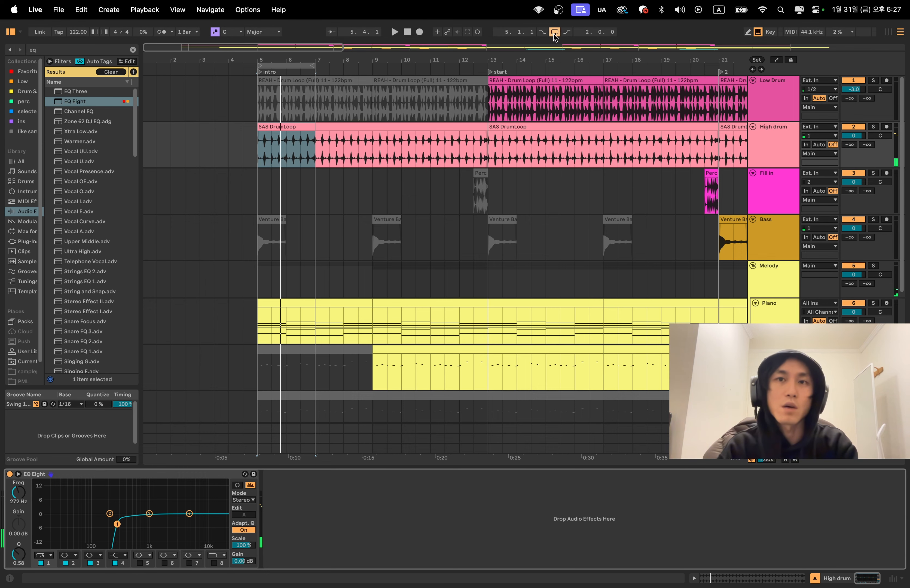
Turn looping off and extend the loop region from bar 5 to 37.3.1 while playing the arrangement.
{"action": "key", "text": "space"}
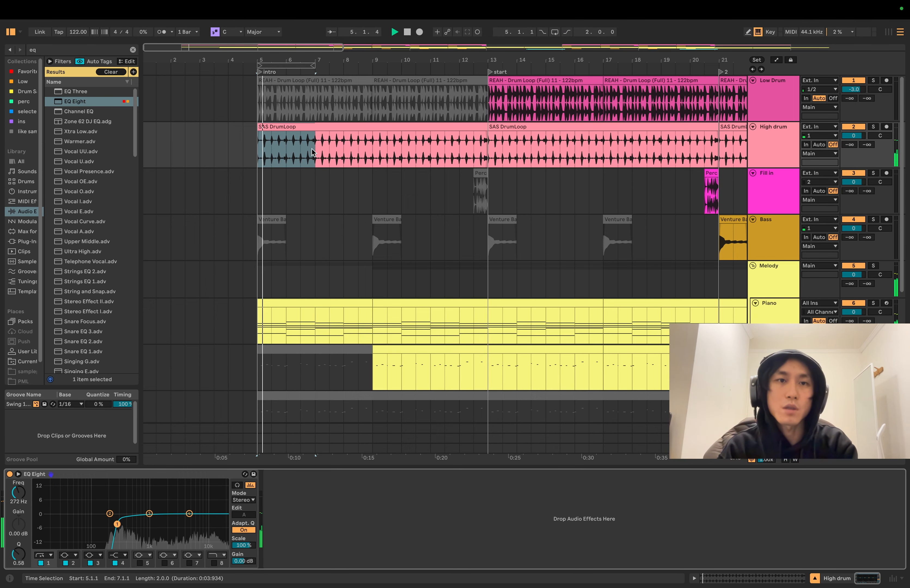
{"action": "left_click", "coordinate": [316, 69]}
{"action": "left_click_drag", "start_coordinate": [316, 68], "coordinate": [608, 68]}
{"action": "key", "text": "minus"}
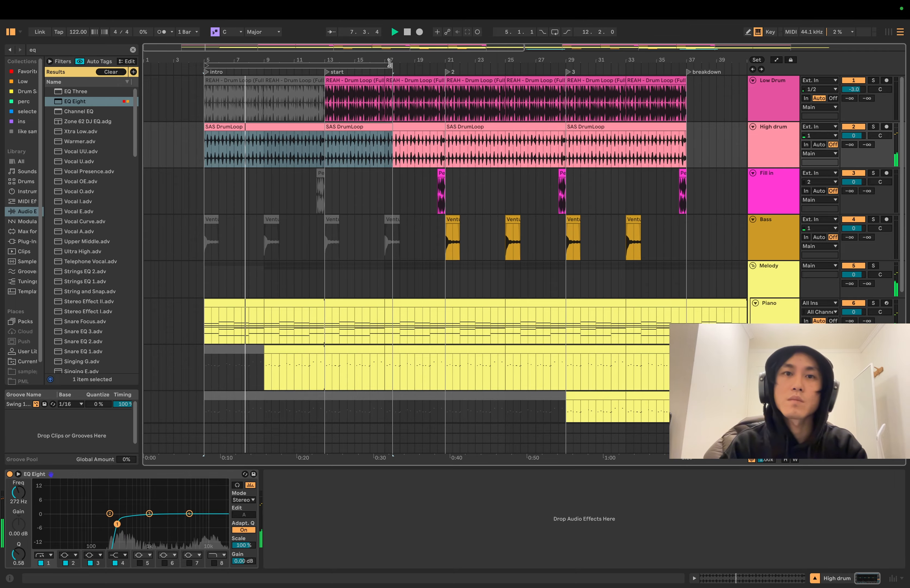
{"action": "left_click_drag", "start_coordinate": [390, 67], "coordinate": [691, 60]}
{"action": "scroll", "coordinate": [356, 172], "scroll_direction": "down", "scroll_amount": 3}
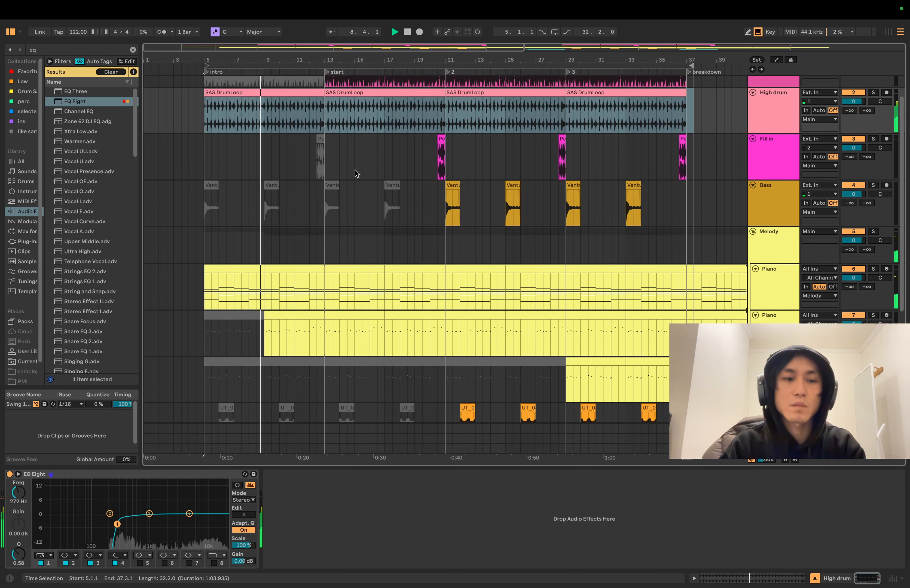
{"action": "scroll", "coordinate": [355, 170], "scroll_direction": "up", "scroll_amount": 3}
{"action": "scroll", "coordinate": [344, 222], "scroll_direction": "down", "scroll_amount": 3}
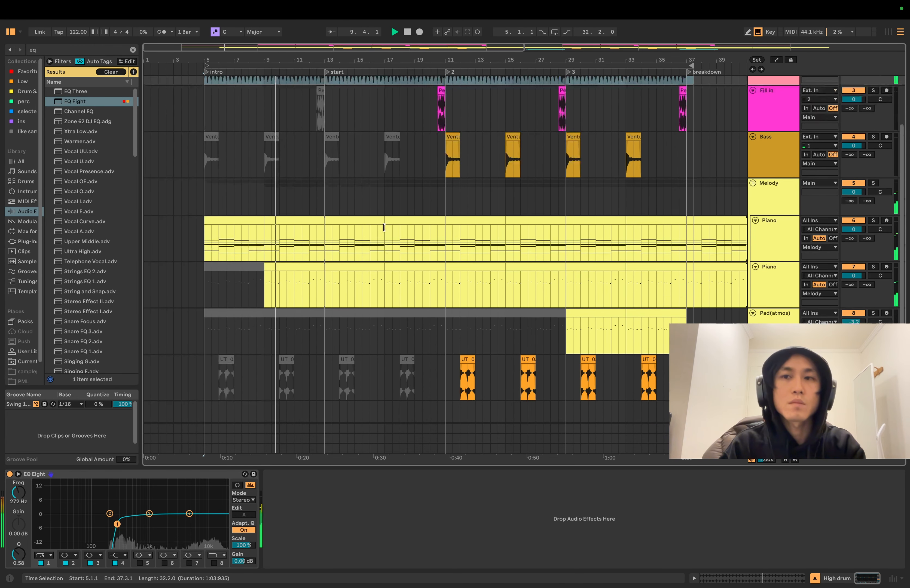
{"action": "scroll", "coordinate": [471, 266], "scroll_direction": "up", "scroll_amount": 3}
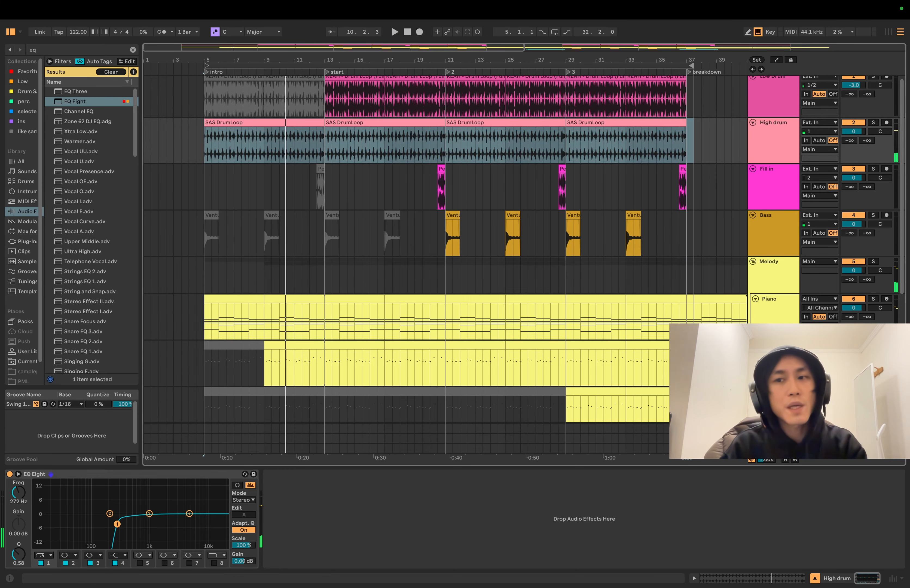
Find the Saturator among the audio effects and add it to the second Piano track.
{"action": "left_click", "coordinate": [777, 320]}
{"action": "left_click", "coordinate": [776, 363]}
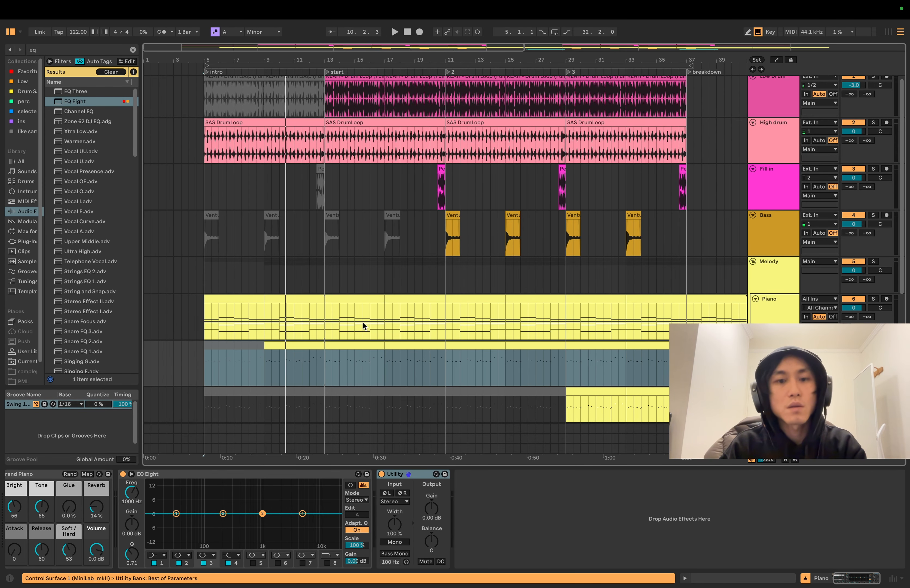
{"action": "left_click", "coordinate": [133, 50]}
{"action": "type", "text": "s"}
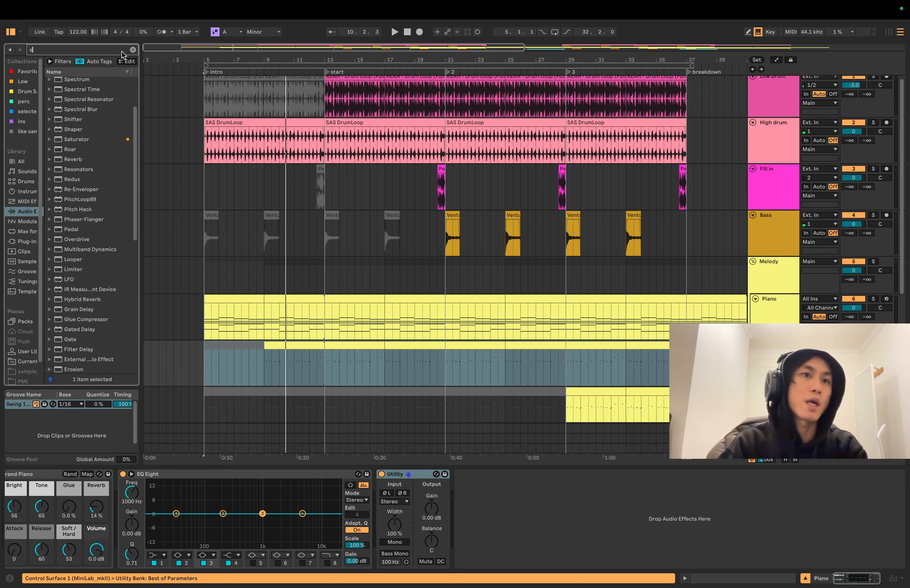
{"action": "type", "text": "atur"}
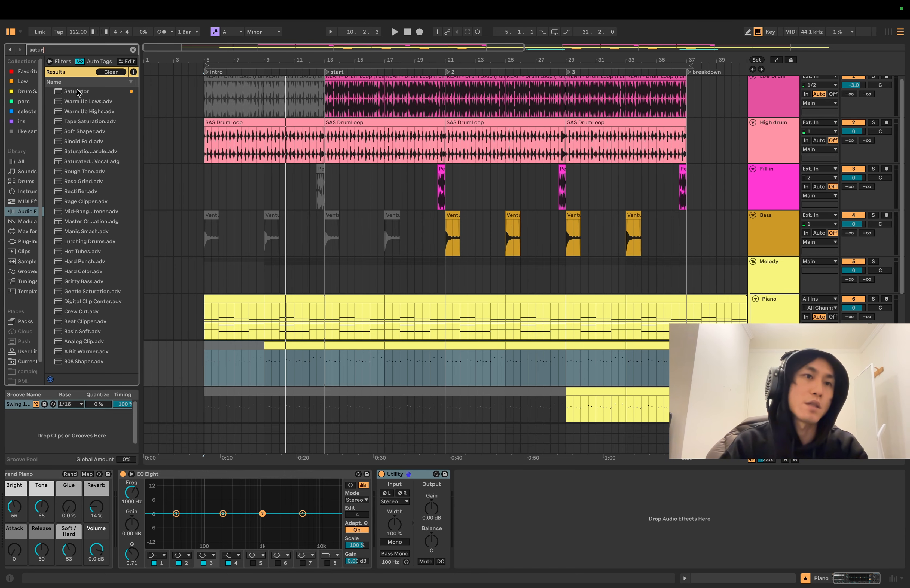
{"action": "double_click", "coordinate": [77, 92]}
Set the Saturator's Drive to 7 dB and Output to -2 dB while playing the second Piano track from bar 9.
{"action": "key", "text": "space"}
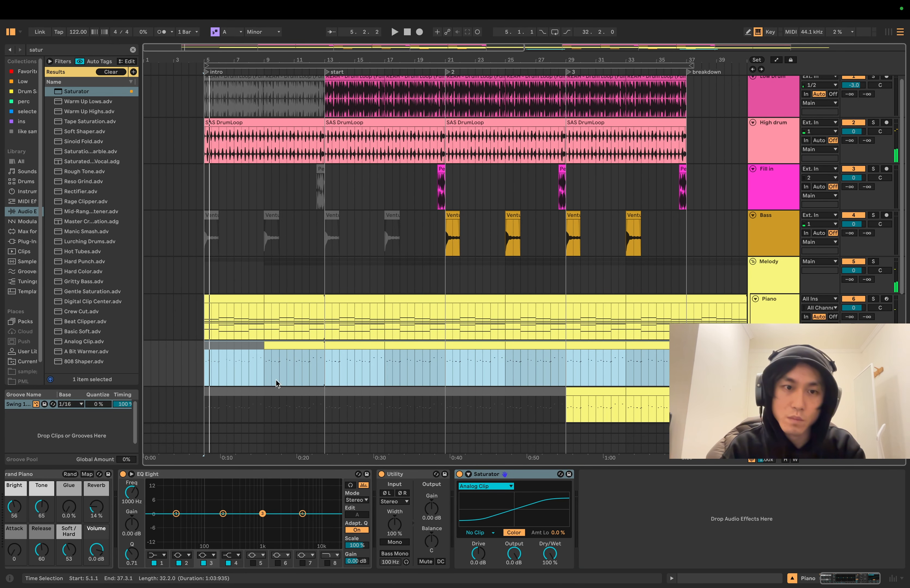
{"action": "left_click", "coordinate": [264, 367]}
{"action": "left_click", "coordinate": [479, 553]}
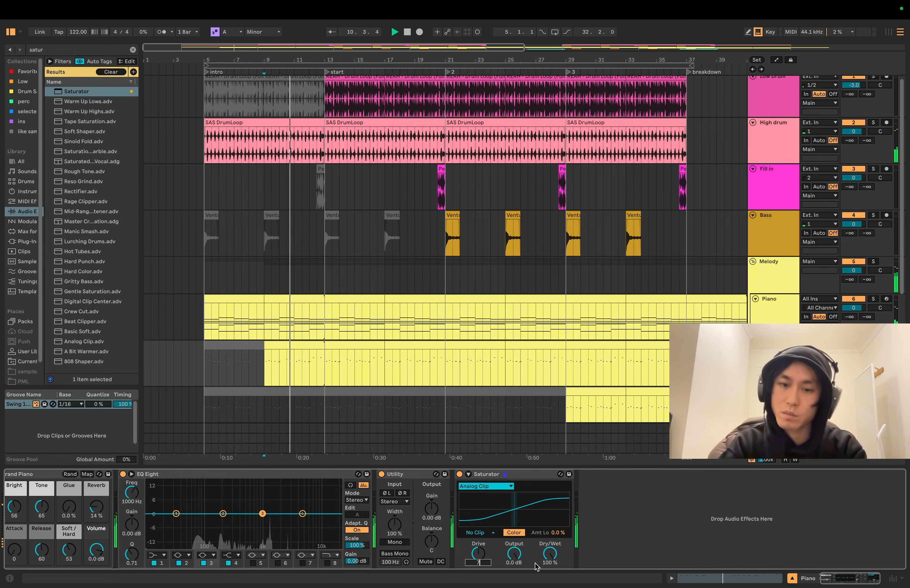
{"action": "mouse_move", "coordinate": [479, 555]}
{"action": "left_mouse_down"}
{"action": "mouse_move", "coordinate": [479, 535]}
{"action": "mouse_move", "coordinate": [514, 561]}
{"action": "left_mouse_up"}
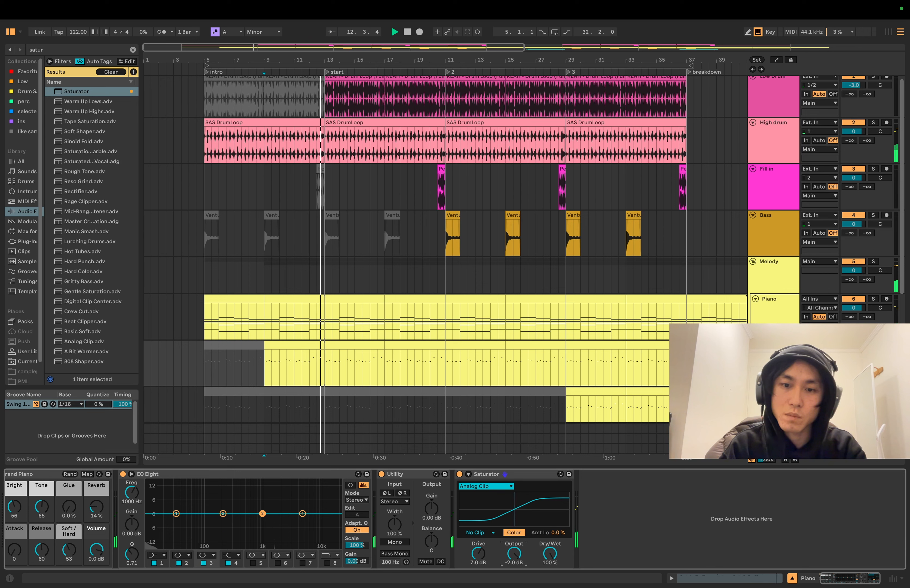
{"action": "key", "text": "space"}
{"action": "key", "text": "space"}
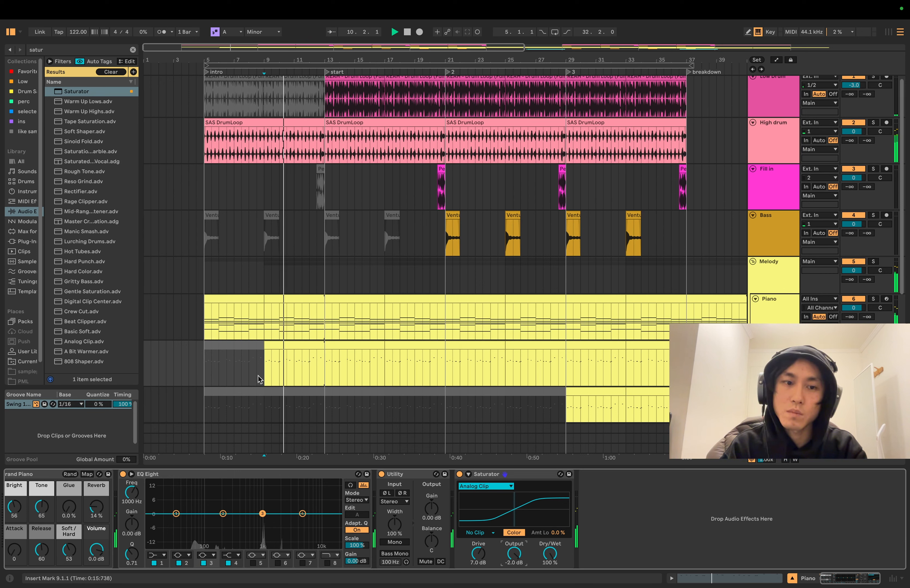
Turn band 1 of the second Piano track's EQ Eight into a low cut at 135 Hz and replay from bar 10.
{"action": "left_click", "coordinate": [157, 555]}
{"action": "left_click", "coordinate": [157, 500]}
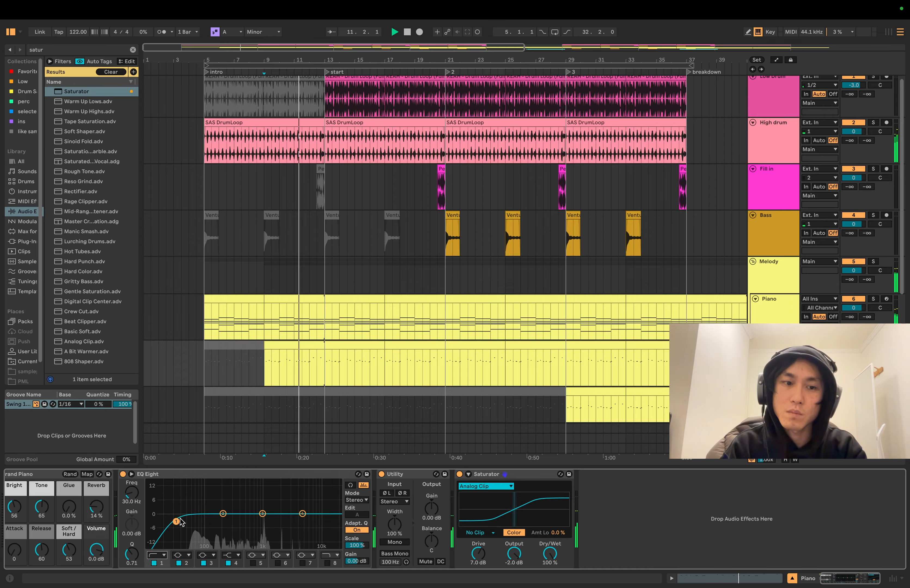
{"action": "left_click_drag", "start_coordinate": [176, 514], "coordinate": [213, 521]}
{"action": "left_click", "coordinate": [279, 275]}
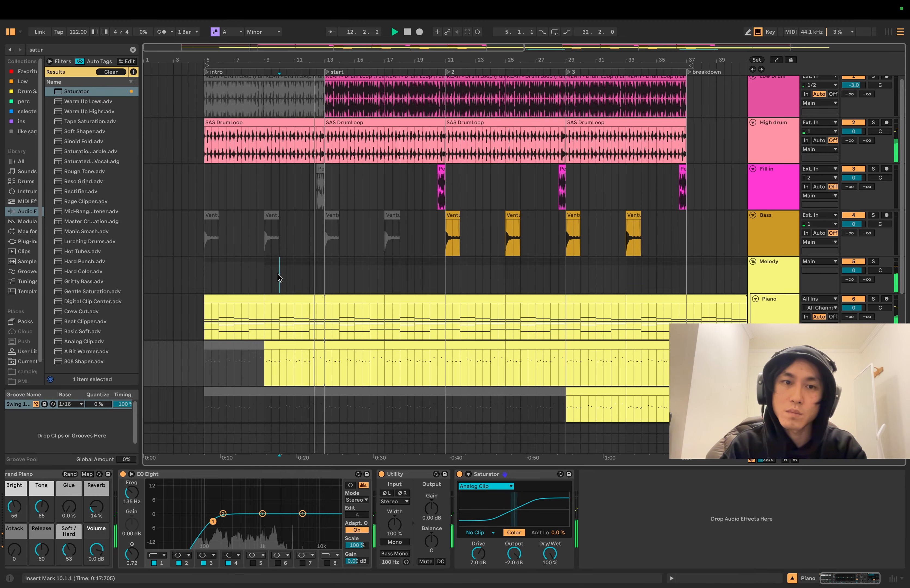
{"action": "key", "text": "space"}
{"action": "key", "text": "space"}
{"action": "key", "text": "space"}
Add a Reverb to the first Piano track's device chain.
{"action": "left_click", "coordinate": [770, 313]}
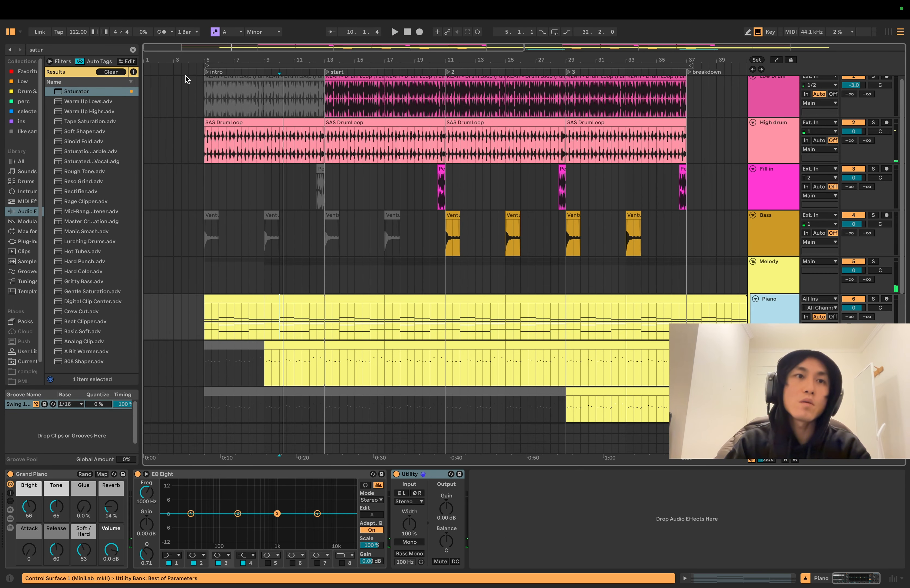
{"action": "left_click", "coordinate": [133, 50]}
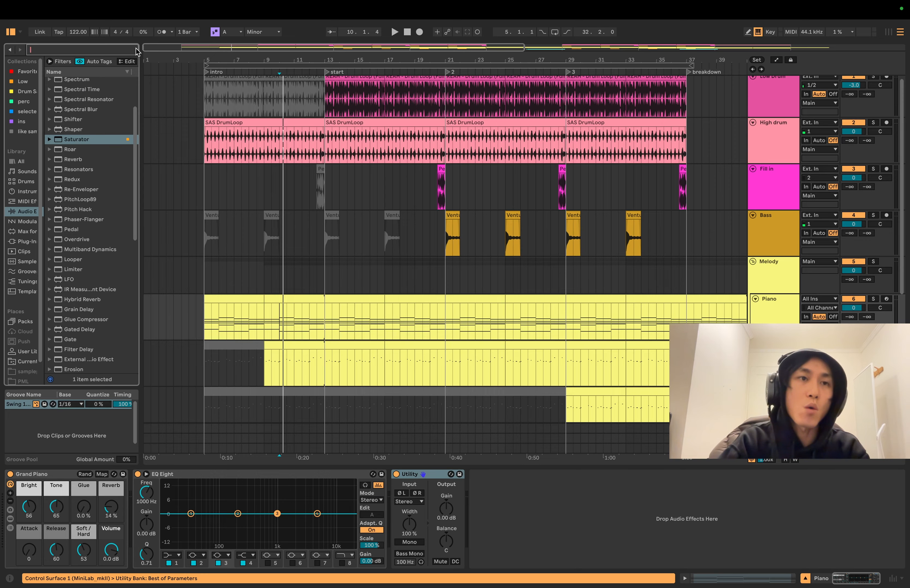
{"action": "type", "text": "reverb"}
{"action": "double_click", "coordinate": [94, 93]}
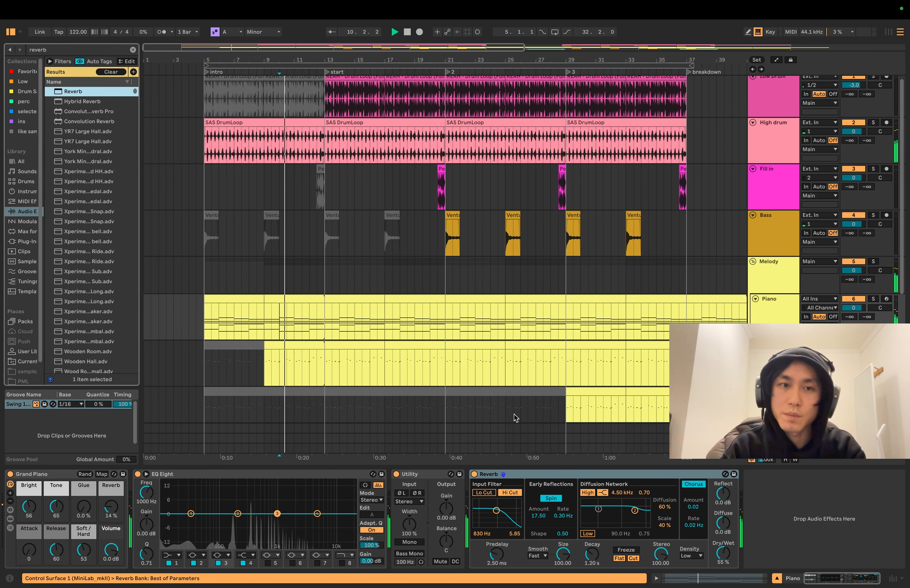
Set the first Piano track's Reverb to a 2.20 s decay and 59% dry/wet while playing from bar 9.
{"action": "left_click", "coordinate": [286, 311]}
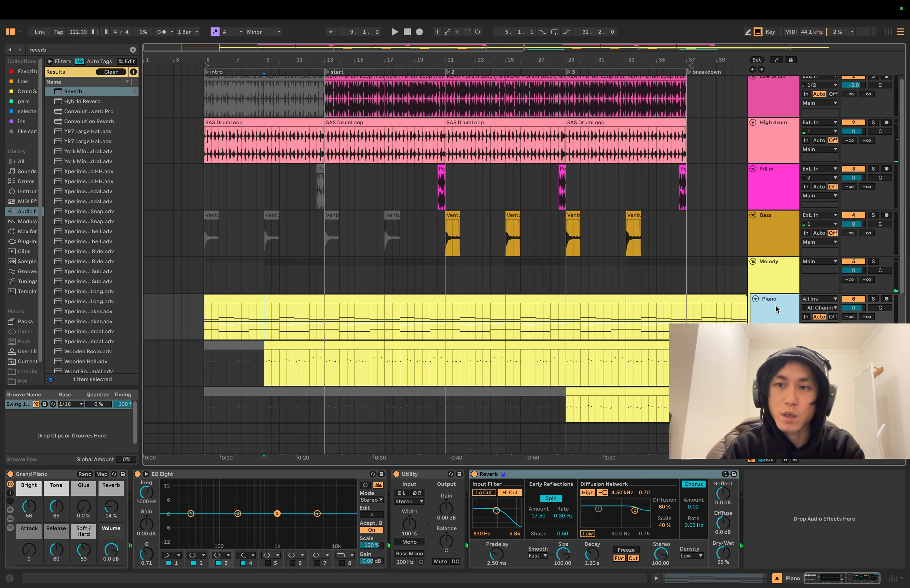
{"action": "key", "text": "space"}
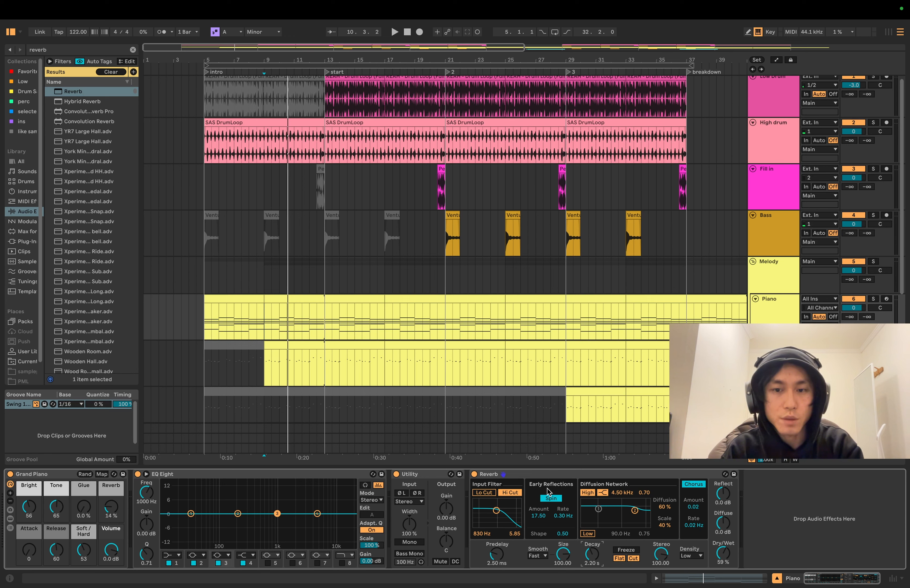
{"action": "key", "text": "space"}
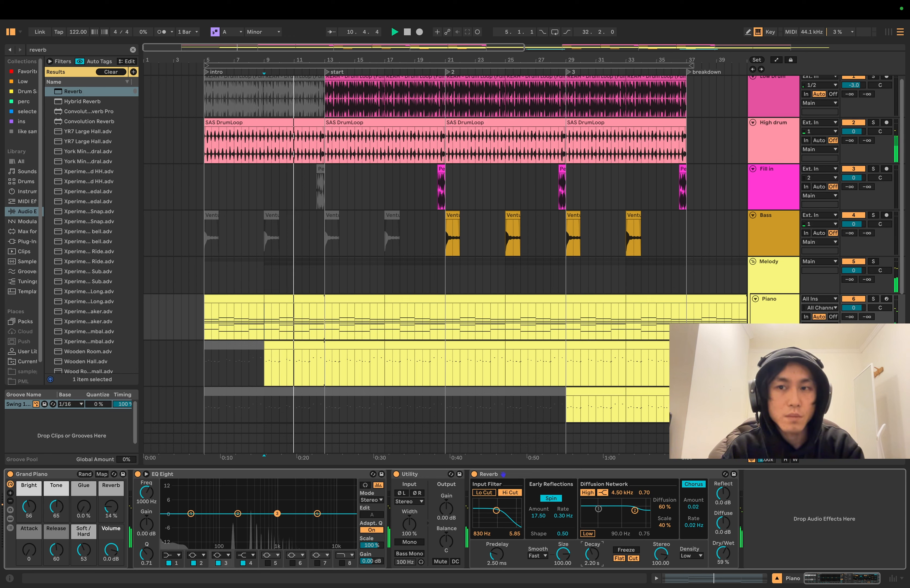
Add a second EQ Eight after the Reverb on the first Piano track.
{"action": "left_click", "coordinate": [176, 555]}
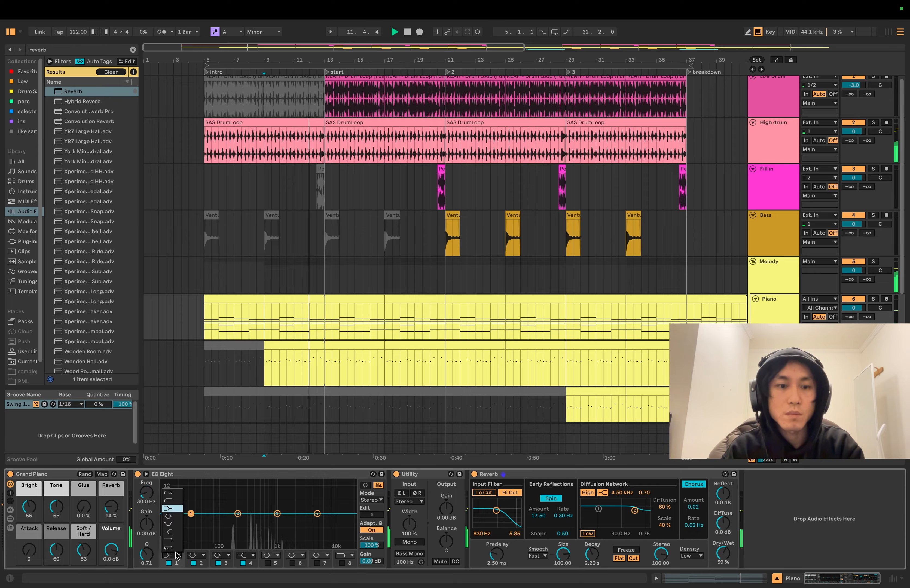
{"action": "left_click", "coordinate": [488, 479]}
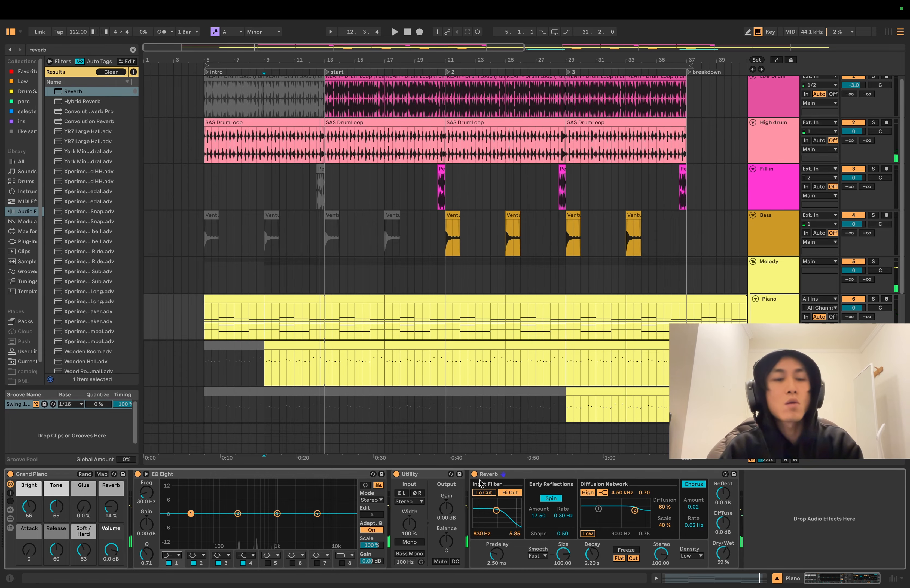
{"action": "left_click", "coordinate": [133, 50]}
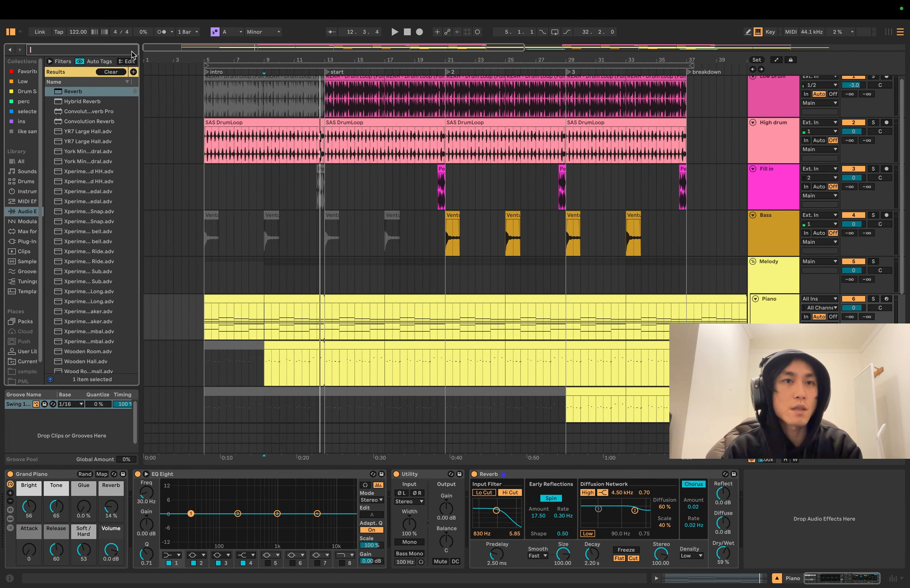
{"action": "type", "text": "eq"}
{"action": "left_click_drag", "start_coordinate": [75, 101], "coordinate": [600, 314]}
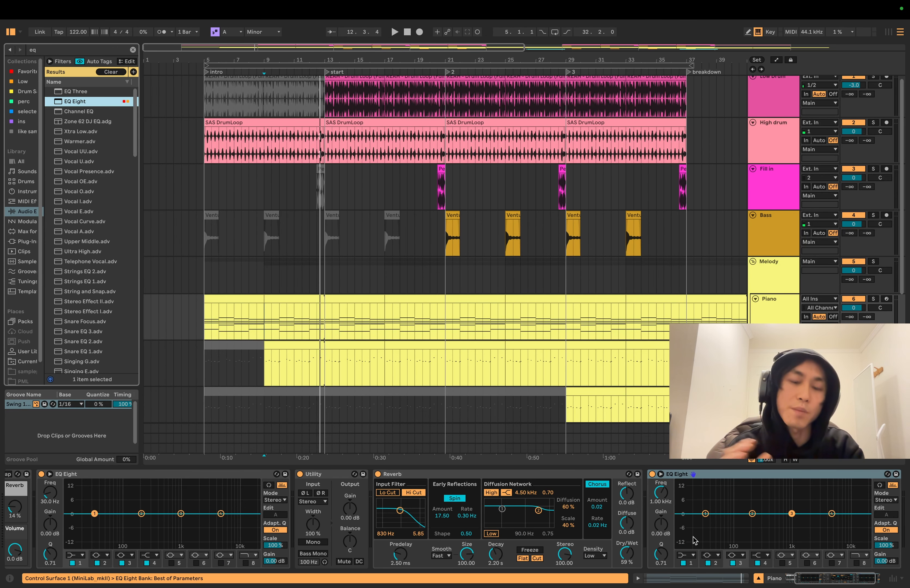
Turn band 1 of the new EQ Eight into a low cut at 135 Hz and play from bar 9.
{"action": "left_click", "coordinate": [690, 557]}
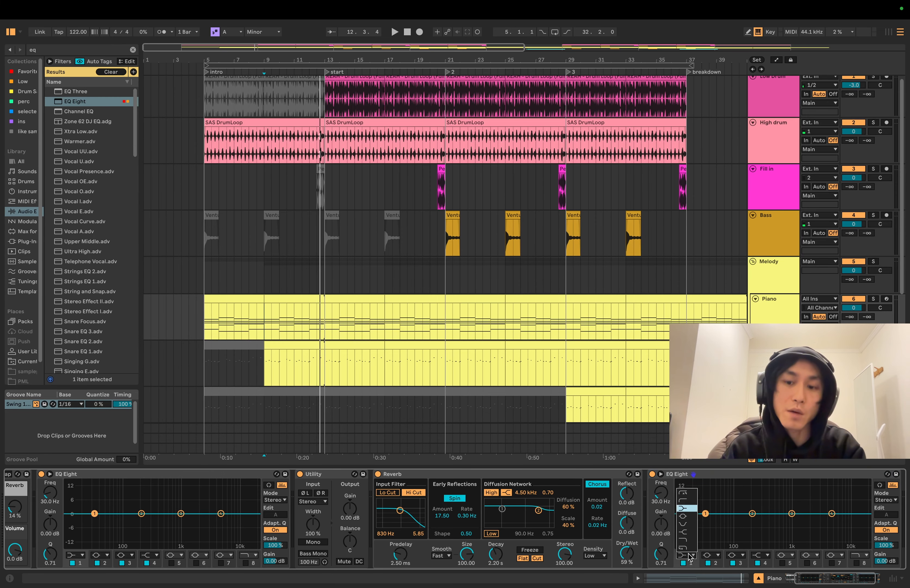
{"action": "left_click", "coordinate": [683, 500]}
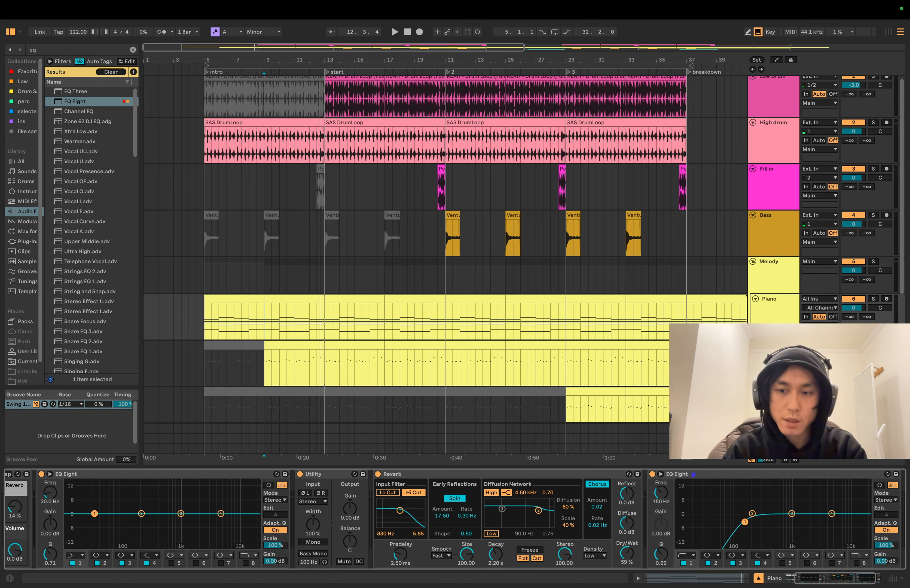
{"action": "key", "text": "space"}
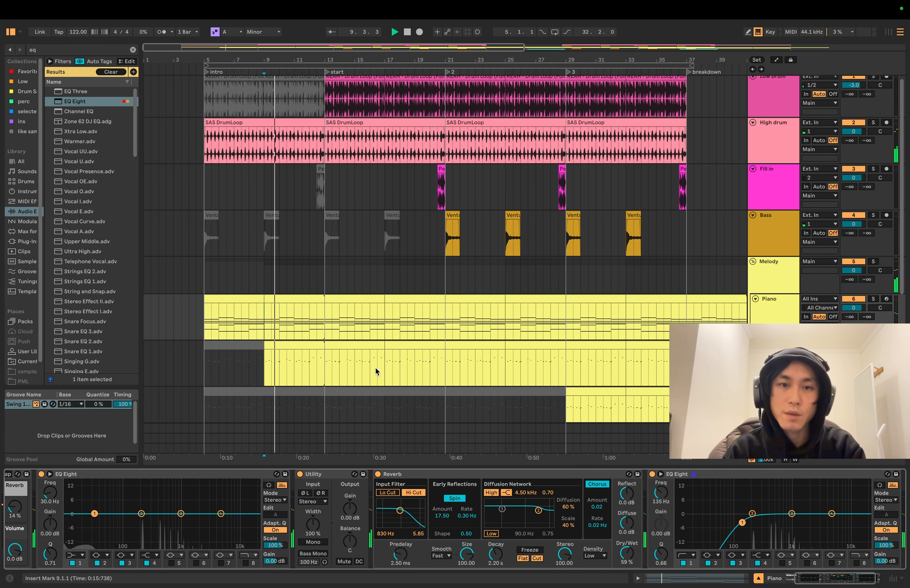
Add a Delay after the Saturator on the second Piano track.
{"action": "left_click", "coordinate": [427, 371]}
{"action": "key", "text": "super+f"}
{"action": "type", "text": "delay"}
{"action": "key", "text": "Down"}
{"action": "key", "text": "Down"}
{"action": "key", "text": "Down"}
{"action": "key", "text": "Down"}
{"action": "key", "text": "Down"}
{"action": "key", "text": "Return"}
Set the second Piano track's Delay to 21% dry/wet while playing from bar 9.
{"action": "key", "text": "space"}
{"action": "key", "text": "space"}
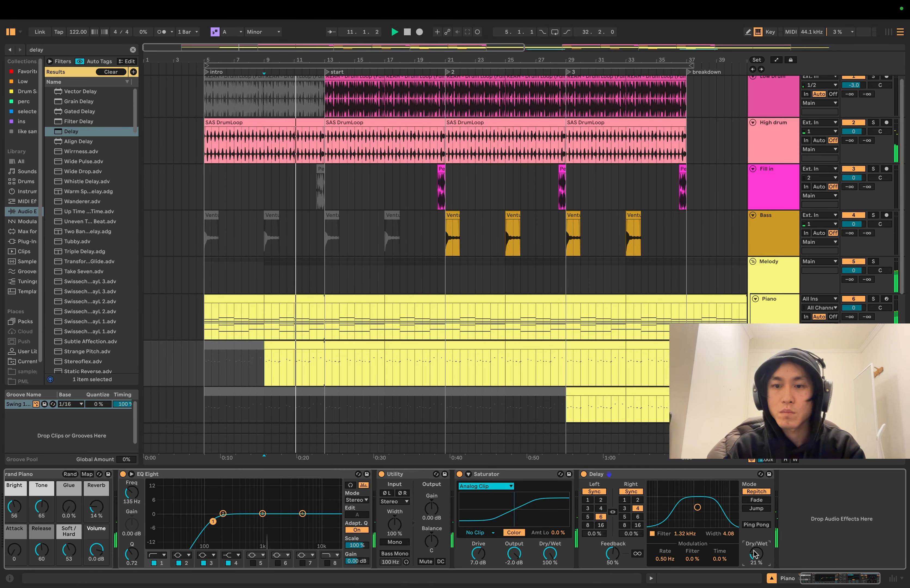
{"action": "left_click_drag", "start_coordinate": [755, 551], "coordinate": [756, 554]}
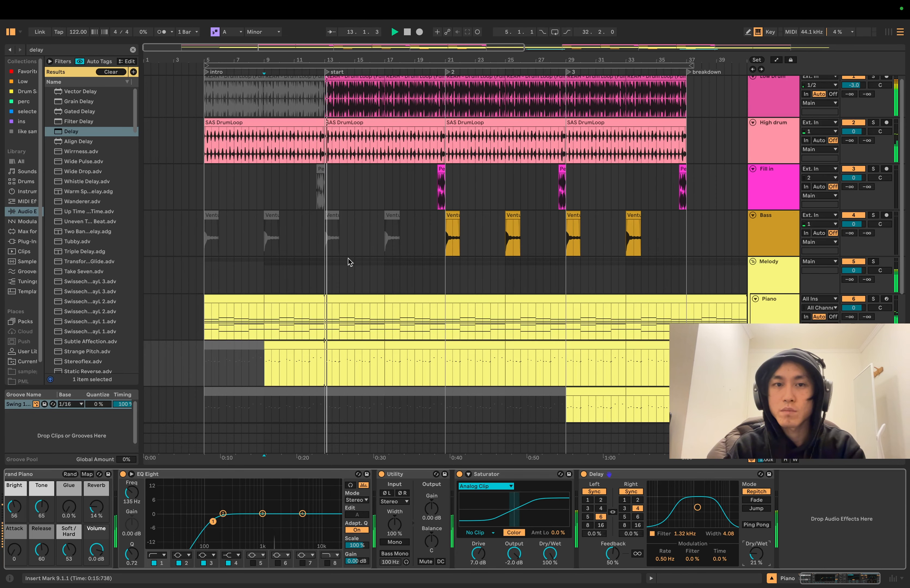
Lower the High drum track's volume to -2.1 dB and the Fill in track's volume to -3.8 dB.
{"action": "scroll", "coordinate": [594, 152], "scroll_direction": "up", "scroll_amount": 1}
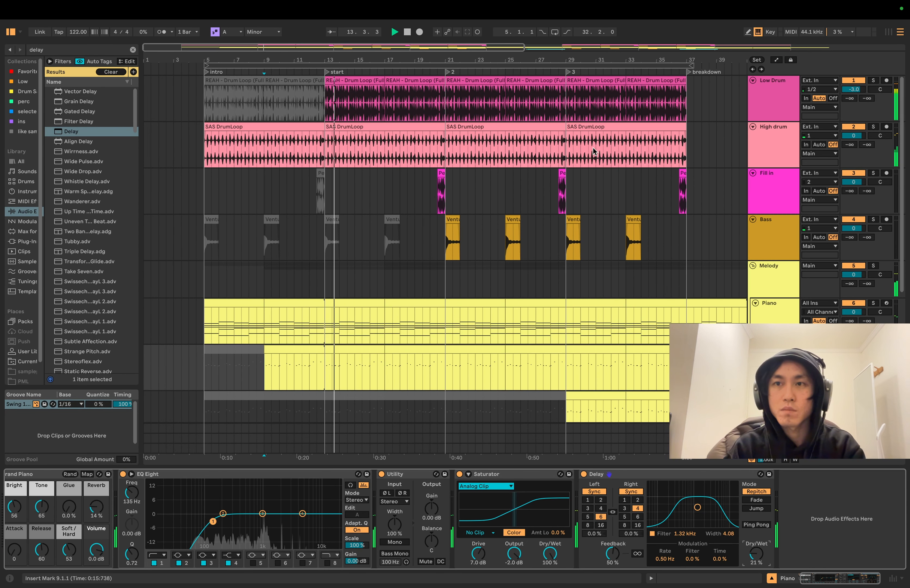
{"action": "scroll", "coordinate": [851, 145], "scroll_direction": "down", "scroll_amount": 3}
{"action": "left_click_drag", "start_coordinate": [852, 141], "coordinate": [849, 161]}
{"action": "left_click", "coordinate": [849, 148]}
Add a Saturator to the end of the Bass track's device chain.
{"action": "left_click", "coordinate": [762, 195]}
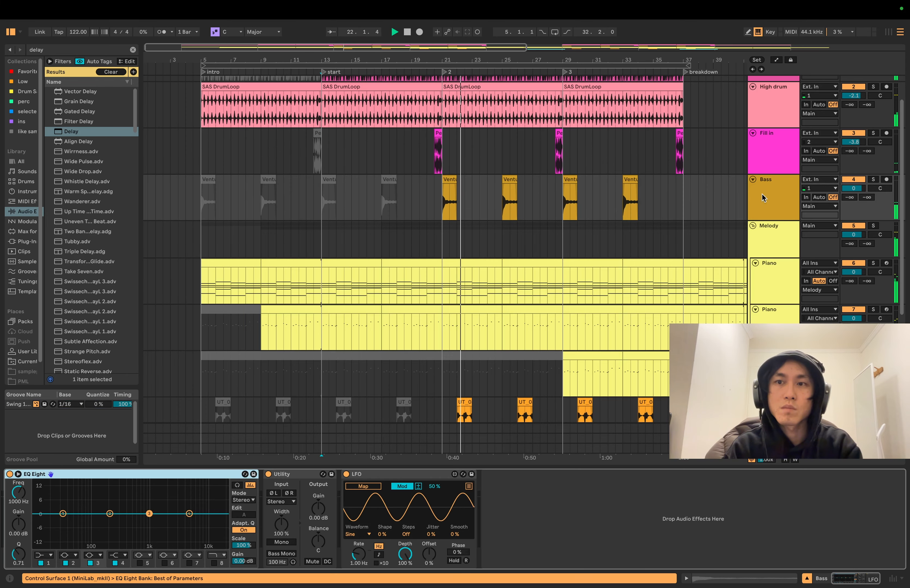
{"action": "key", "text": "super+f"}
{"action": "type", "text": "sat"}
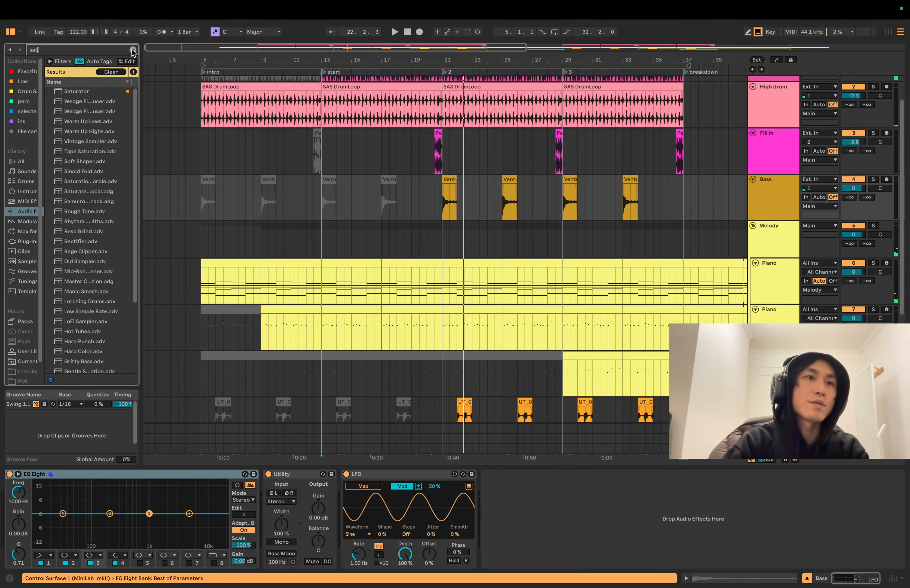
{"action": "double_click", "coordinate": [71, 94]}
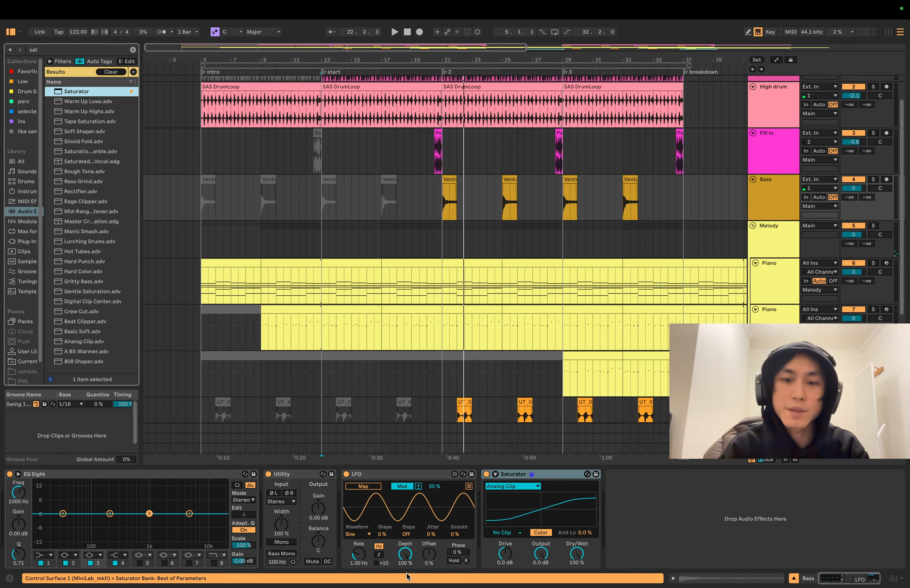
Set the Bass Saturator's Drive to 3 dB and keep Analog Clip as its curve type.
{"action": "left_click", "coordinate": [506, 553]}
{"action": "type", "text": "3"}
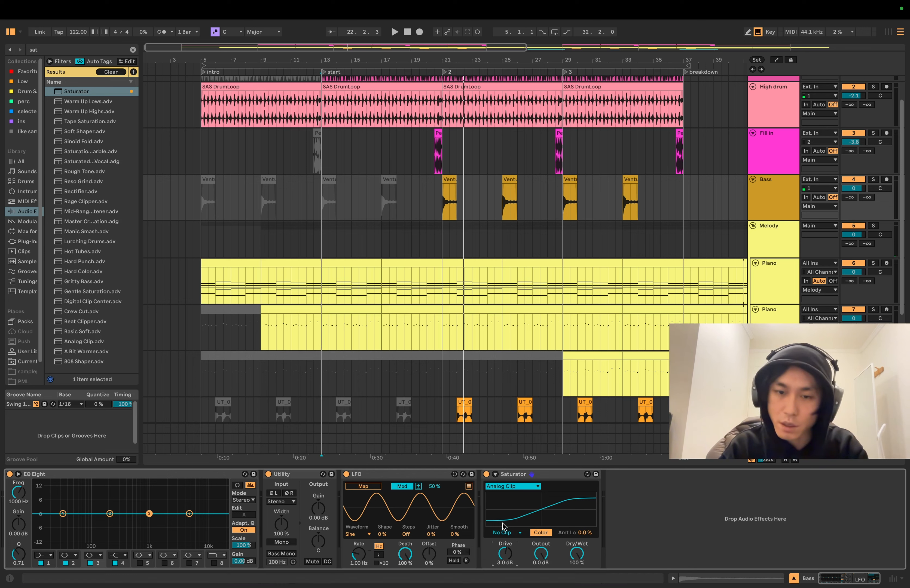
{"action": "left_click", "coordinate": [516, 490]}
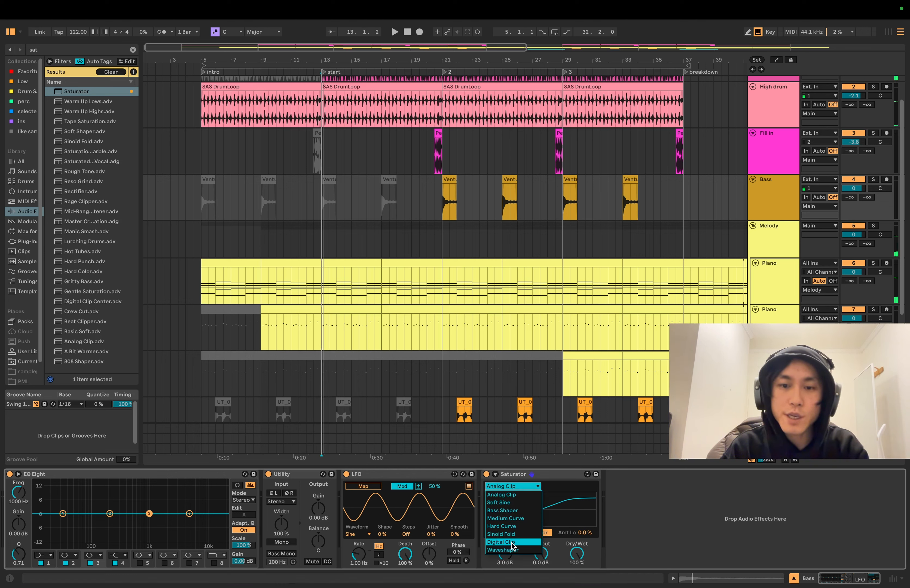
{"action": "left_click", "coordinate": [512, 487]}
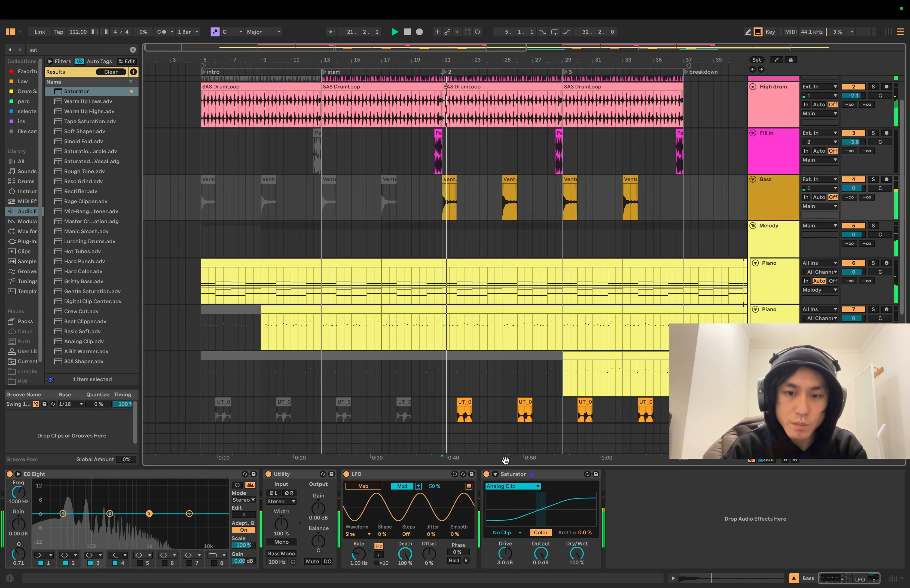
Set the Bass Saturator's Output to -2.9 dB and dry/wet to 70%, checking playback from bar 21.
{"action": "mouse_move", "coordinate": [570, 566]}
{"action": "left_click", "coordinate": [541, 554]}
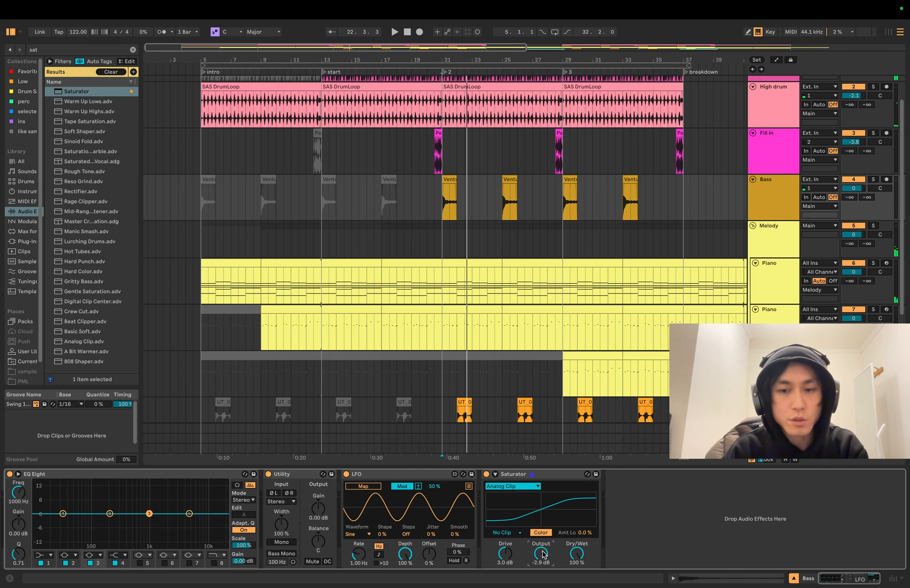
{"action": "left_click_drag", "start_coordinate": [577, 554], "coordinate": [577, 558]}
{"action": "key", "text": "space"}
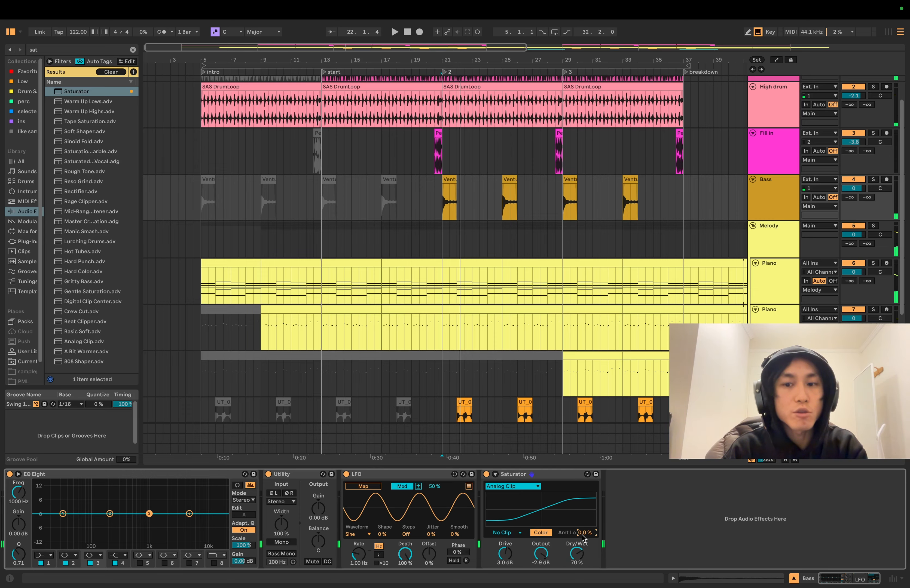
Set the Bass Saturator's low color amount to 30% while replaying bar 21, and lower the Bass track's volume to -3 dB.
{"action": "key", "text": "space"}
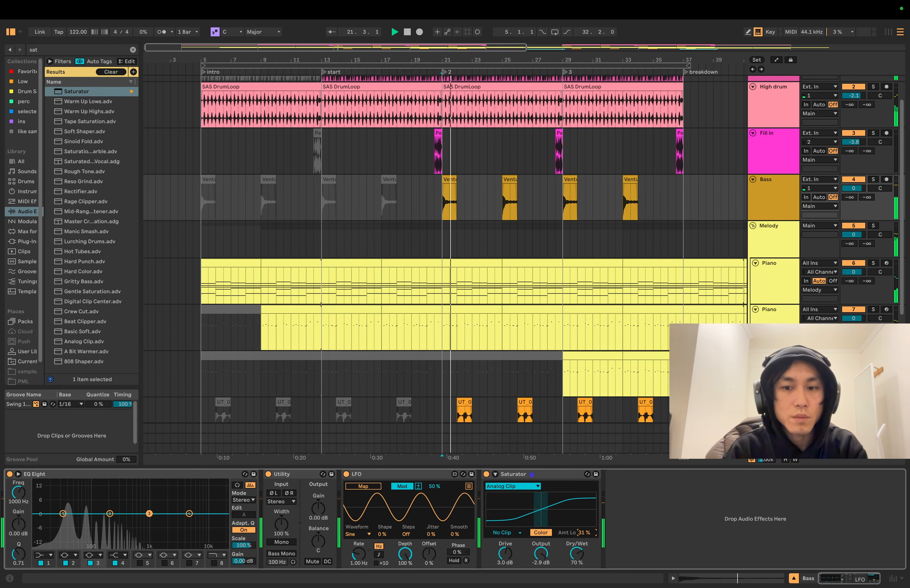
{"action": "key", "text": "space"}
{"action": "key", "text": "space"}
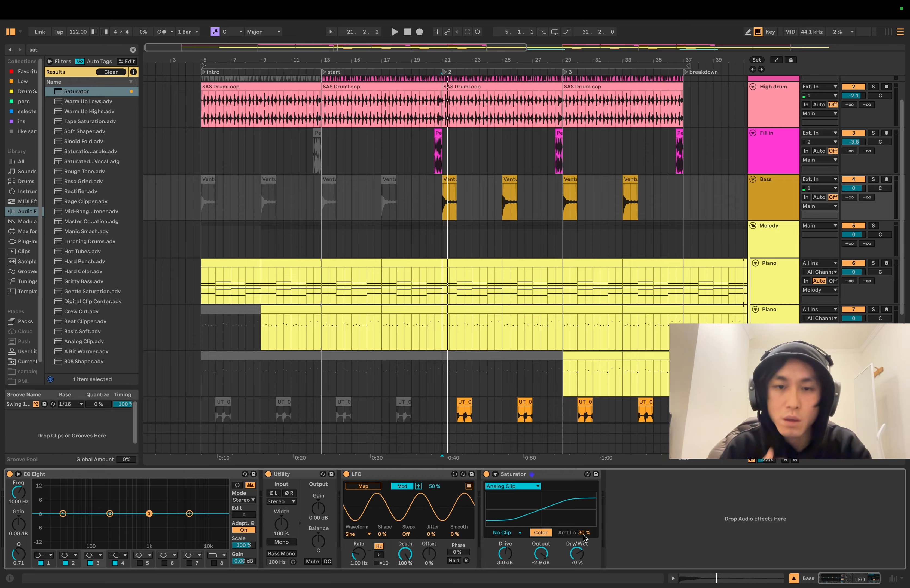
{"action": "key", "text": "space"}
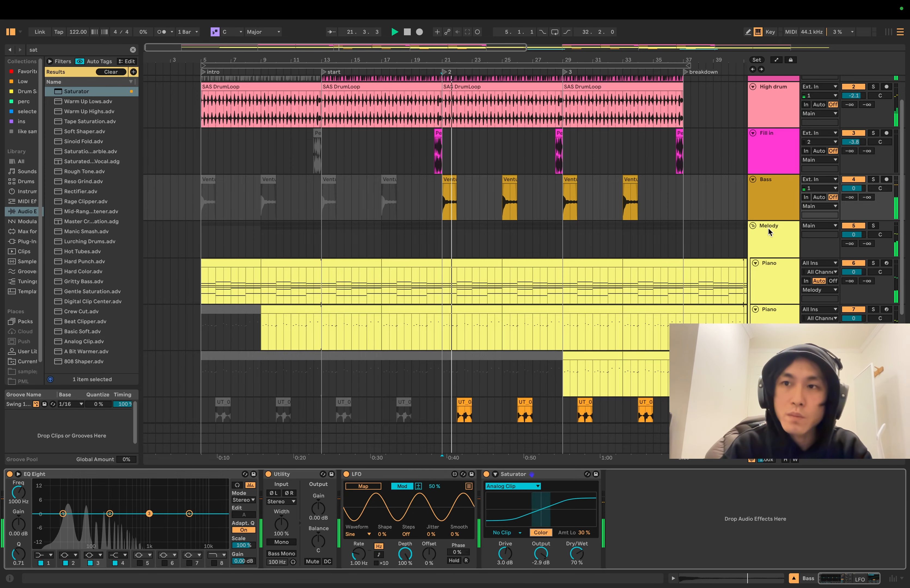
{"action": "left_click_drag", "start_coordinate": [853, 189], "coordinate": [853, 197]}
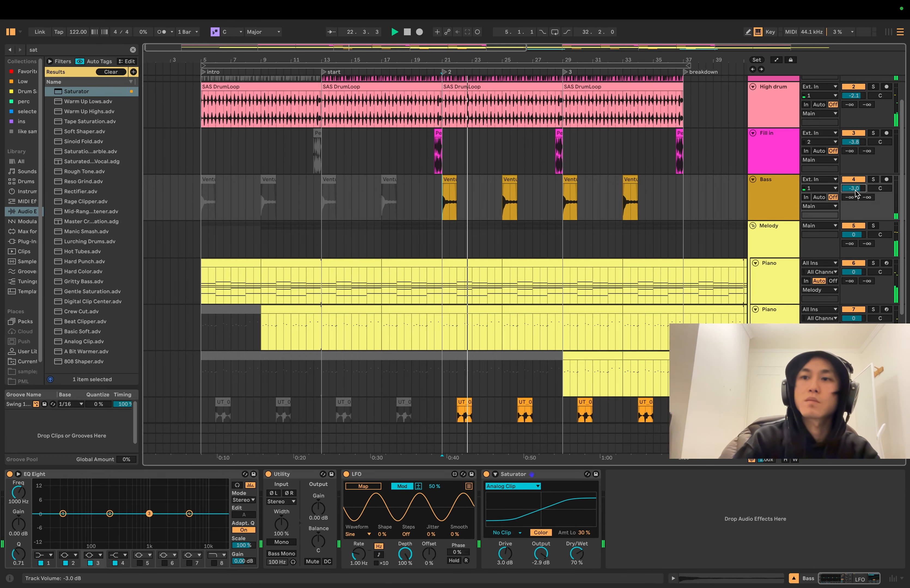
Add an Echo after the Bass track's Saturator, set its dry/wet to 21% and play from bar 21.
{"action": "left_click", "coordinate": [134, 51]}
{"action": "type", "text": "echo"}
{"action": "key", "text": "Down"}
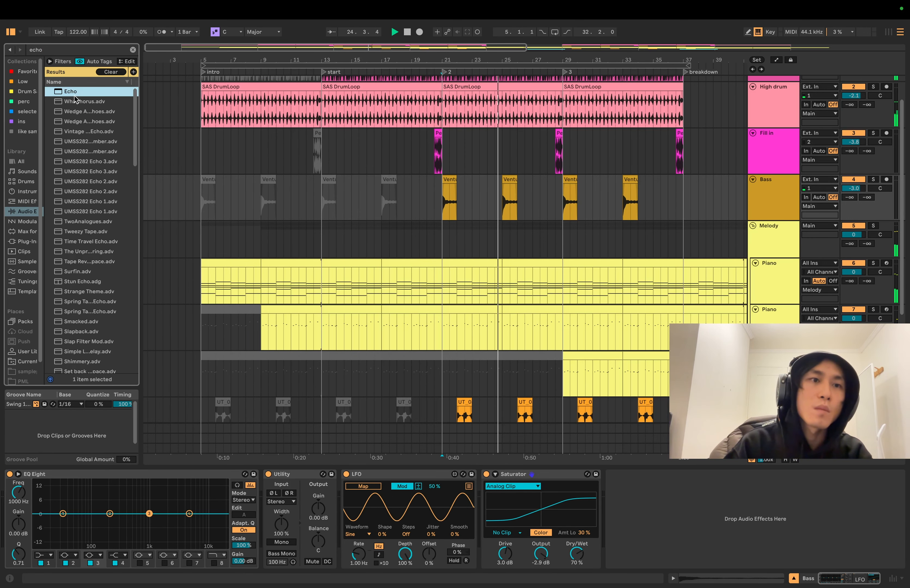
{"action": "key", "text": "Return"}
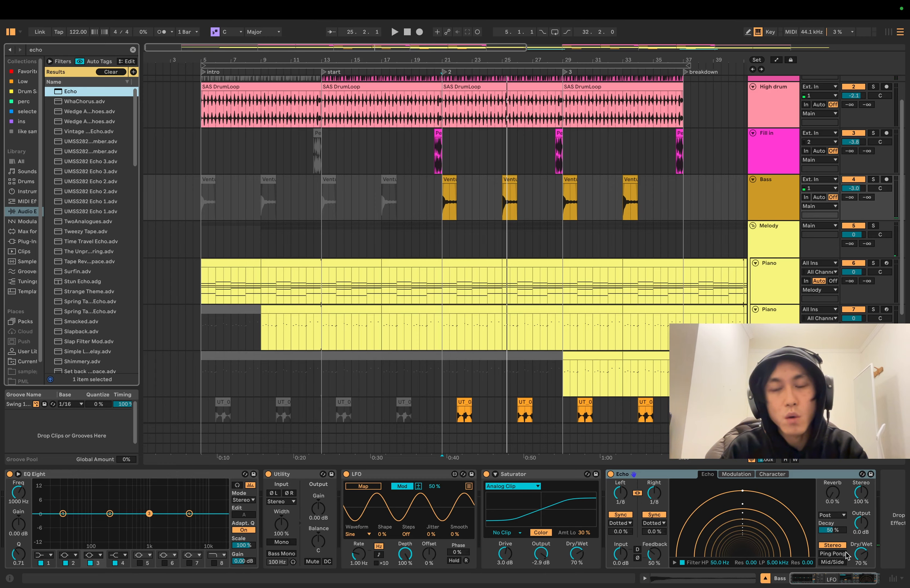
{"action": "left_click_drag", "start_coordinate": [856, 558], "coordinate": [856, 560]}
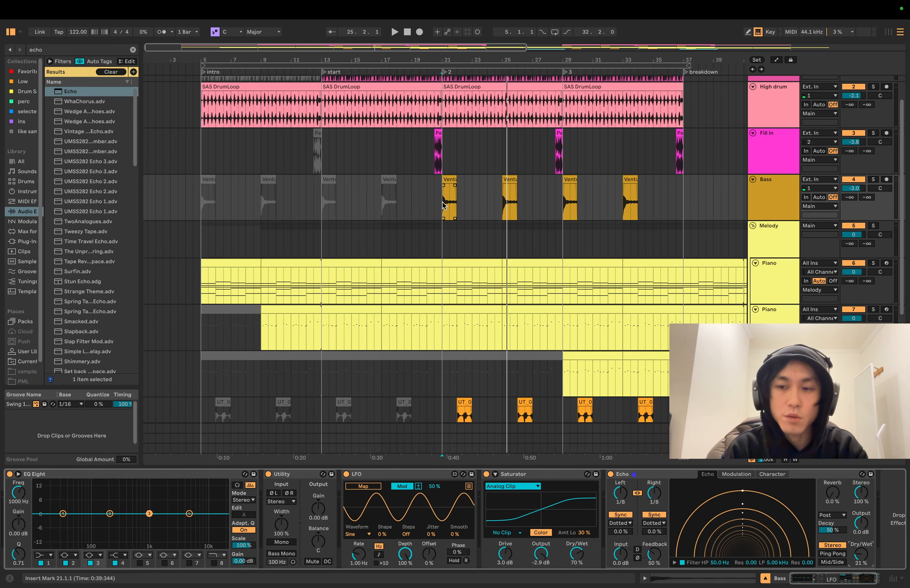
{"action": "key", "text": "space"}
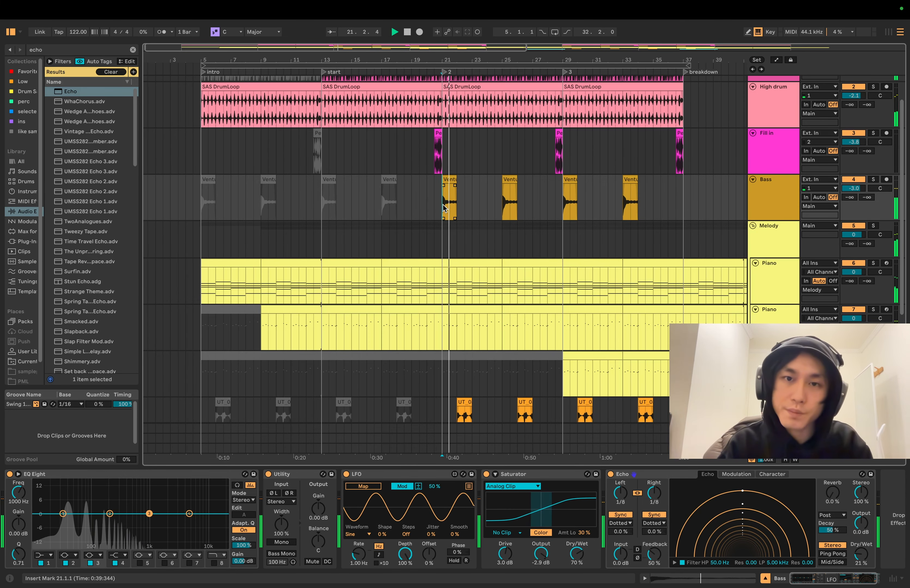
Turn band 1 of the FX track's EQ Eight into a steep low cut at 681 Hz.
{"action": "scroll", "coordinate": [467, 260], "scroll_direction": "down", "scroll_amount": 5}
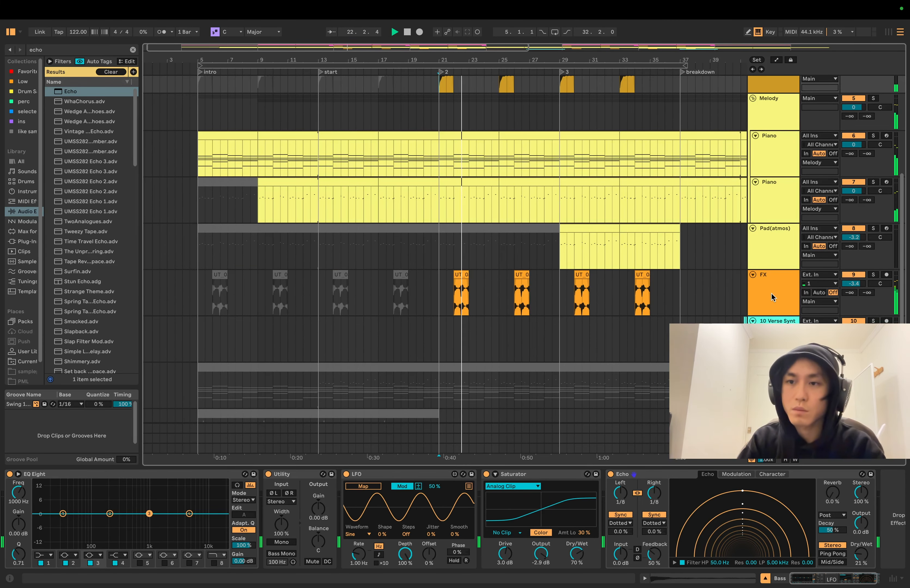
{"action": "left_click", "coordinate": [777, 300]}
{"action": "left_click", "coordinate": [42, 556]}
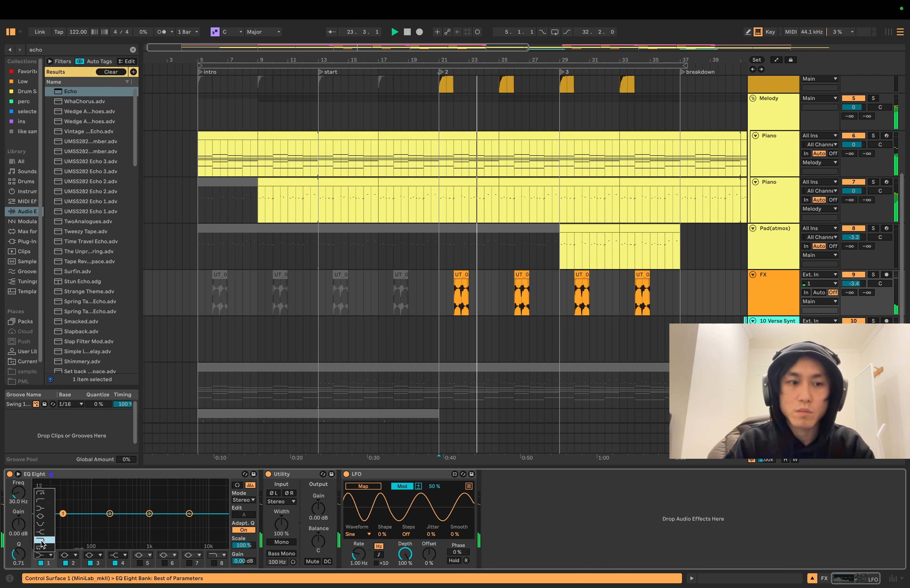
{"action": "left_click", "coordinate": [39, 497]}
{"action": "left_click_drag", "start_coordinate": [63, 518], "coordinate": [140, 521]}
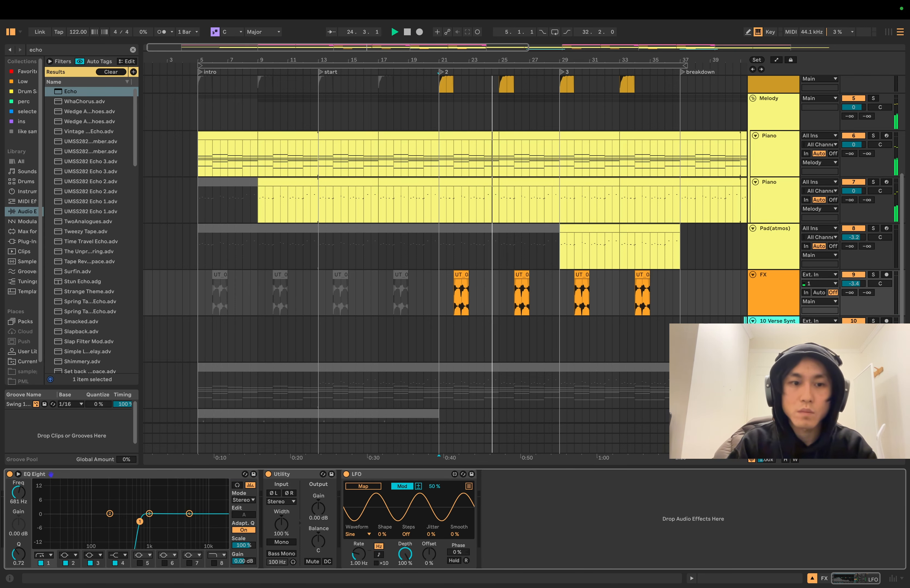
Inspect the notes of the Pad(atmos) clip at bar 29 and show that track's device chain during playback.
{"action": "scroll", "coordinate": [445, 249], "scroll_direction": "up", "scroll_amount": 2}
{"action": "scroll", "coordinate": [464, 265], "scroll_direction": "up", "scroll_amount": 3}
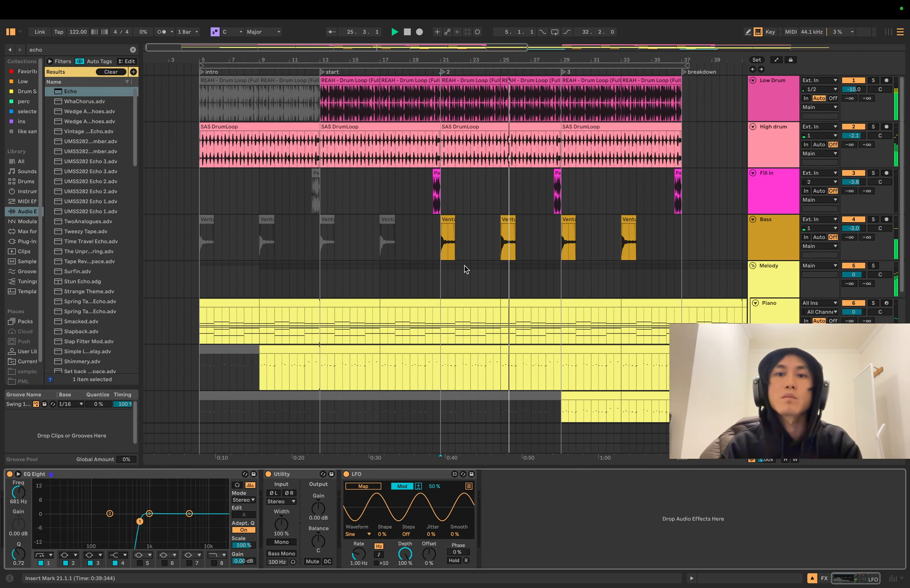
{"action": "scroll", "coordinate": [466, 270], "scroll_direction": "down", "scroll_amount": 6}
{"action": "scroll", "coordinate": [464, 266], "scroll_direction": "up", "scroll_amount": 3}
{"action": "scroll", "coordinate": [534, 301], "scroll_direction": "right", "scroll_amount": 3}
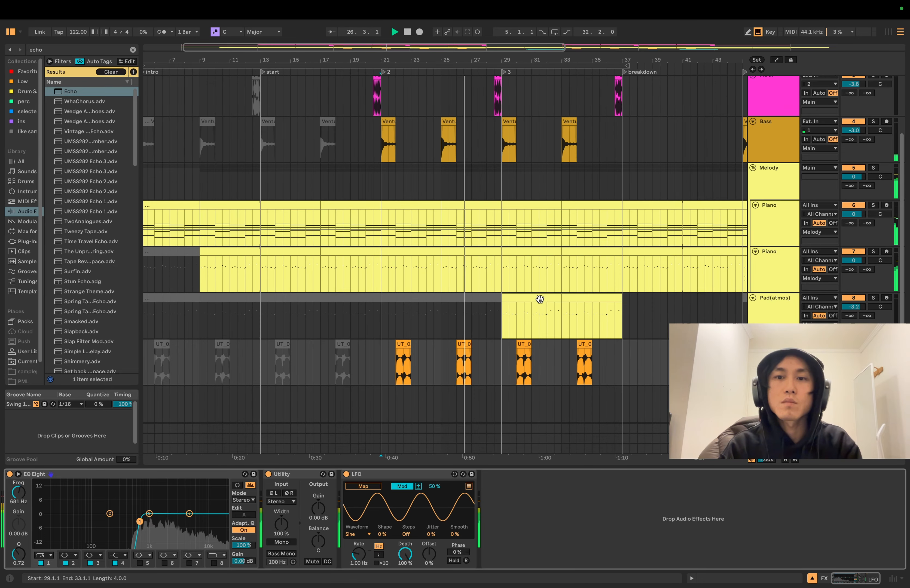
{"action": "double_click", "coordinate": [533, 300]}
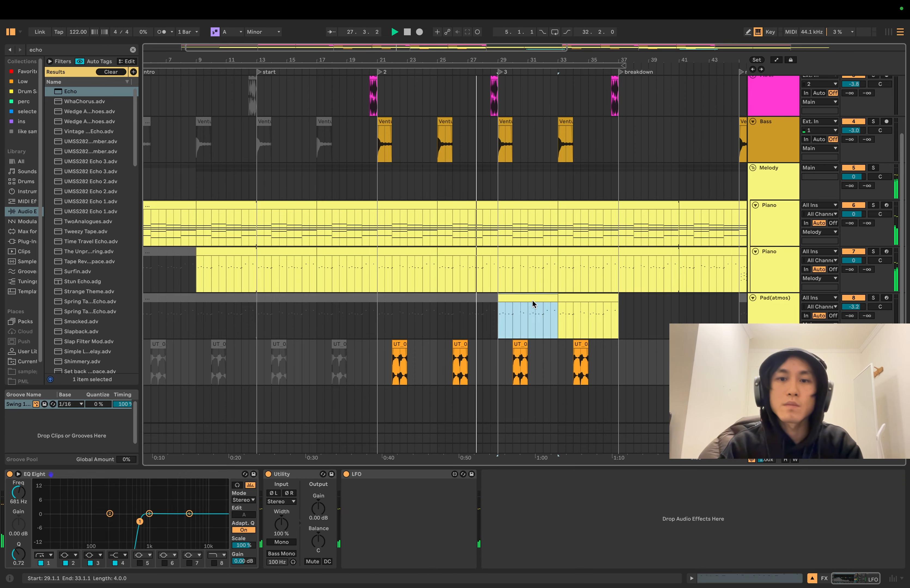
{"action": "double_click", "coordinate": [220, 502]}
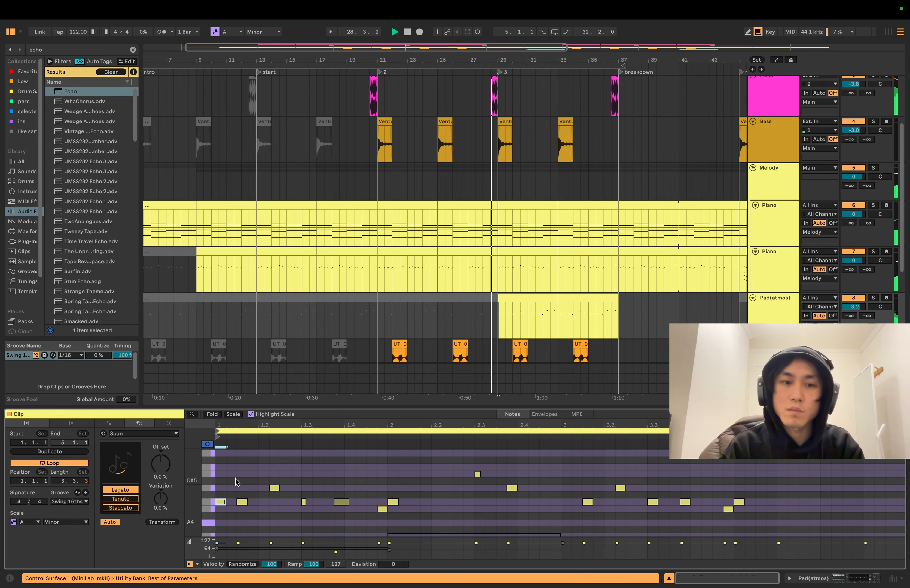
{"action": "key", "text": "shift+Tab"}
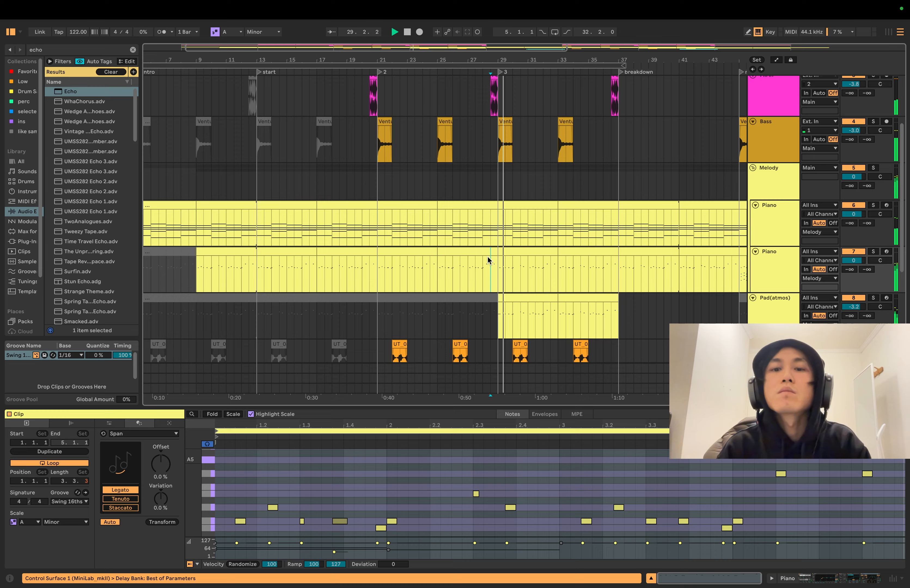
{"action": "left_click", "coordinate": [771, 312]}
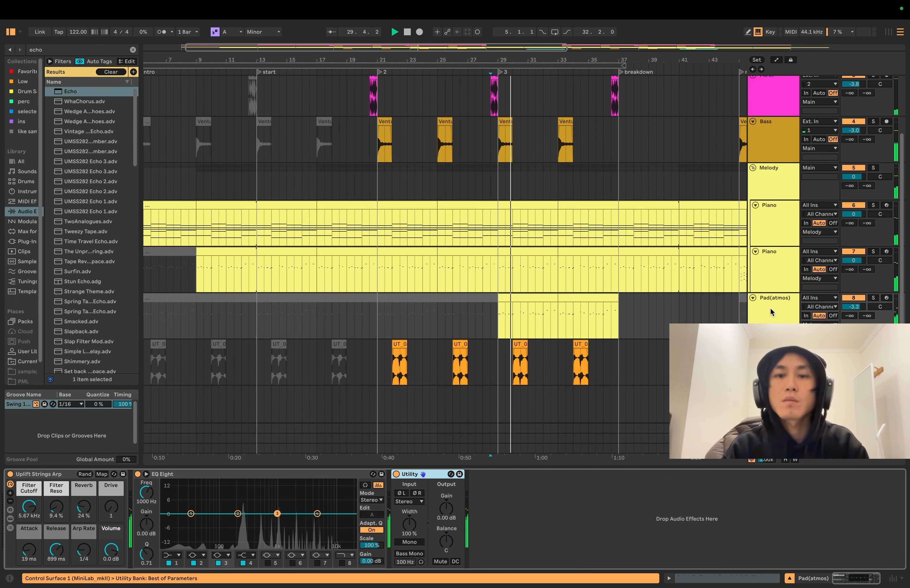
Turn band 1 of the Pad(atmos) track's EQ Eight into a low cut at 215 Hz.
{"action": "left_click", "coordinate": [174, 554]}
{"action": "left_click", "coordinate": [169, 501]}
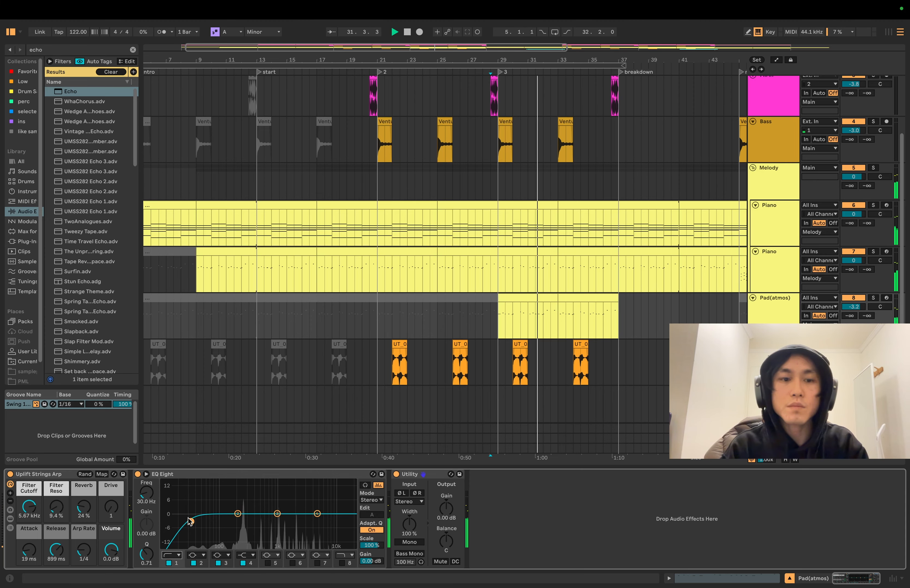
{"action": "left_click_drag", "start_coordinate": [190, 515], "coordinate": [240, 522]}
Add a Reverb after the Pad(atmos) track's Utility, set its size to 138.10 and replay from bar 28.
{"action": "left_click", "coordinate": [133, 49]}
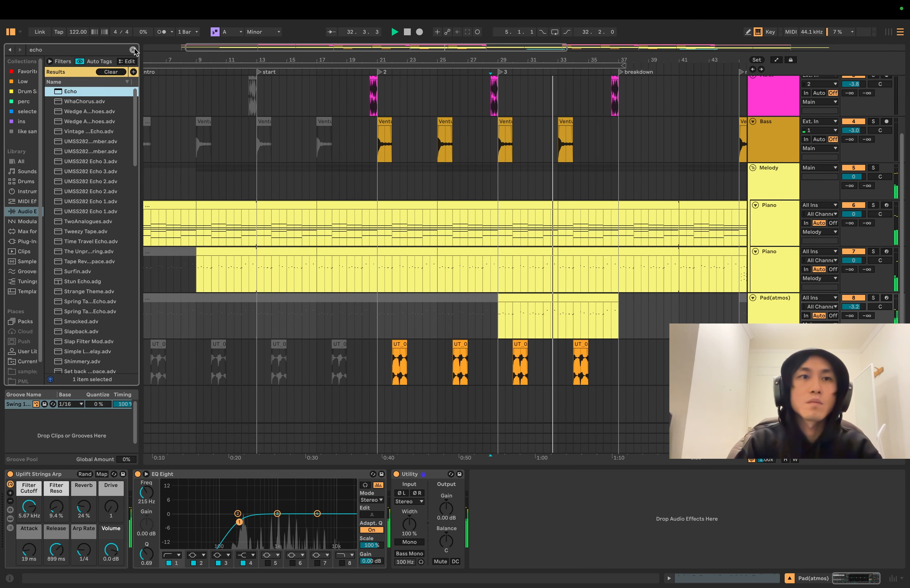
{"action": "type", "text": "d"}
{"action": "type", "text": "verb"}
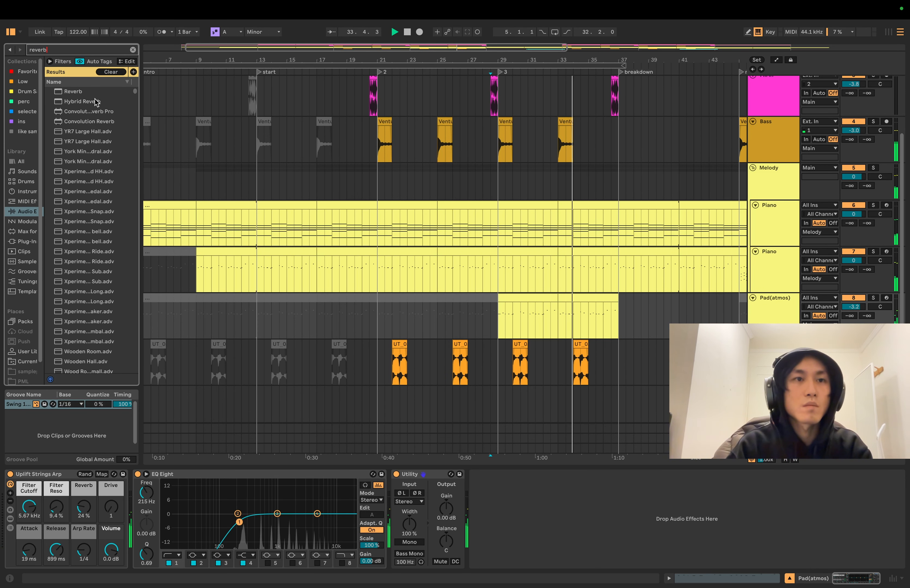
{"action": "left_click_drag", "start_coordinate": [73, 91], "coordinate": [612, 564]}
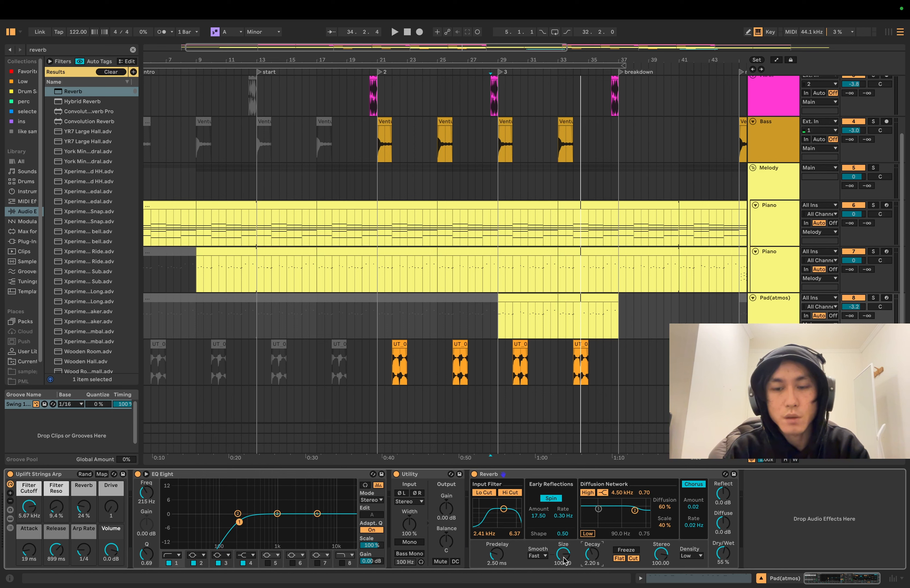
{"action": "key", "text": "space"}
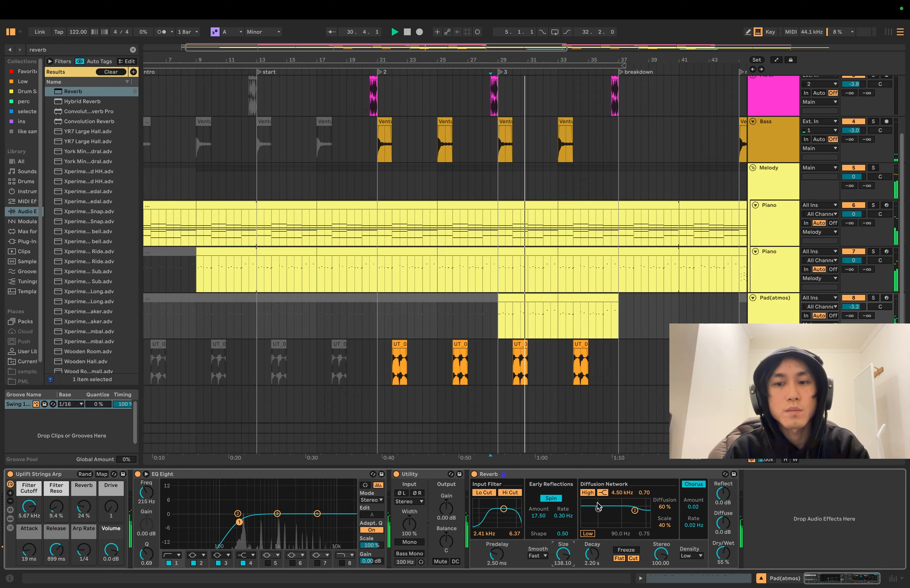
Enable the Reverb's low diffusion filter at 341 Hz, set the high filter to 4.40 kHz and the chorus amount to 2.04.
{"action": "left_click_drag", "start_coordinate": [599, 509], "coordinate": [595, 521]}
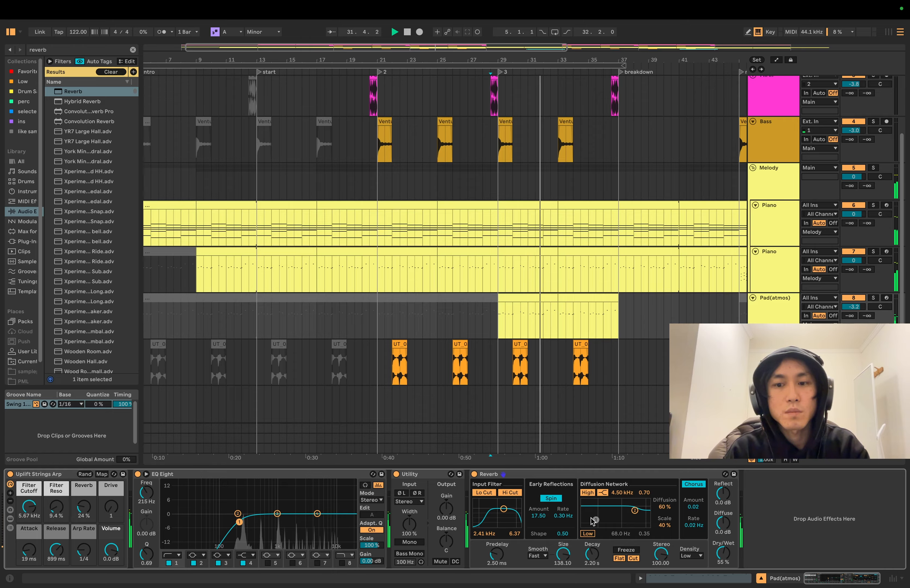
{"action": "left_click", "coordinate": [588, 533]}
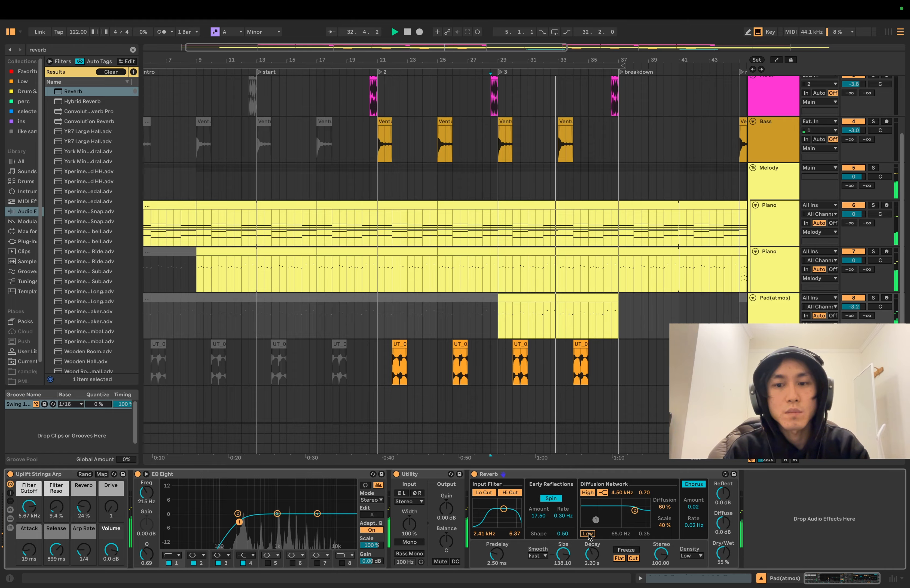
{"action": "left_click_drag", "start_coordinate": [595, 520], "coordinate": [635, 511]}
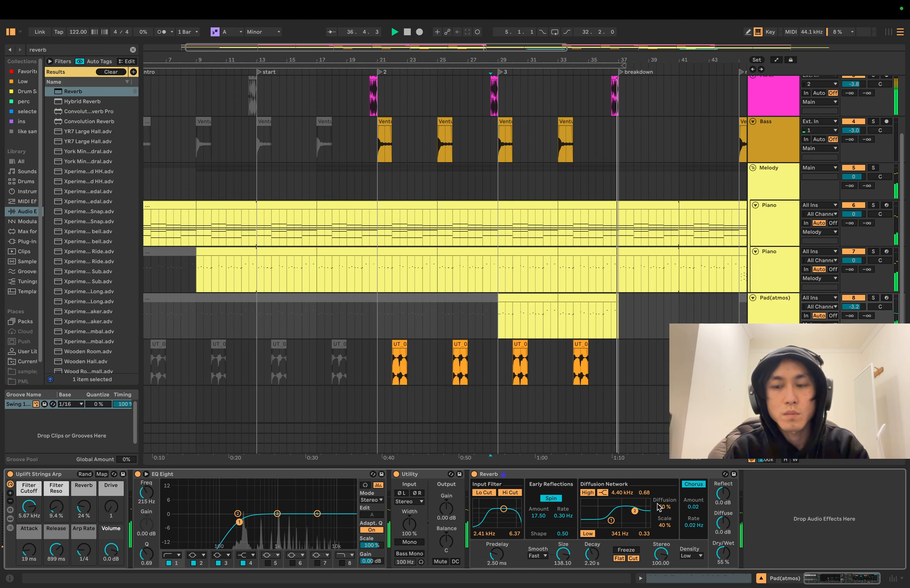
{"action": "mouse_move", "coordinate": [693, 507]}
{"action": "left_mouse_down"}
{"action": "mouse_move", "coordinate": [693, 479]}
{"action": "mouse_move", "coordinate": [696, 511]}
{"action": "left_mouse_up"}
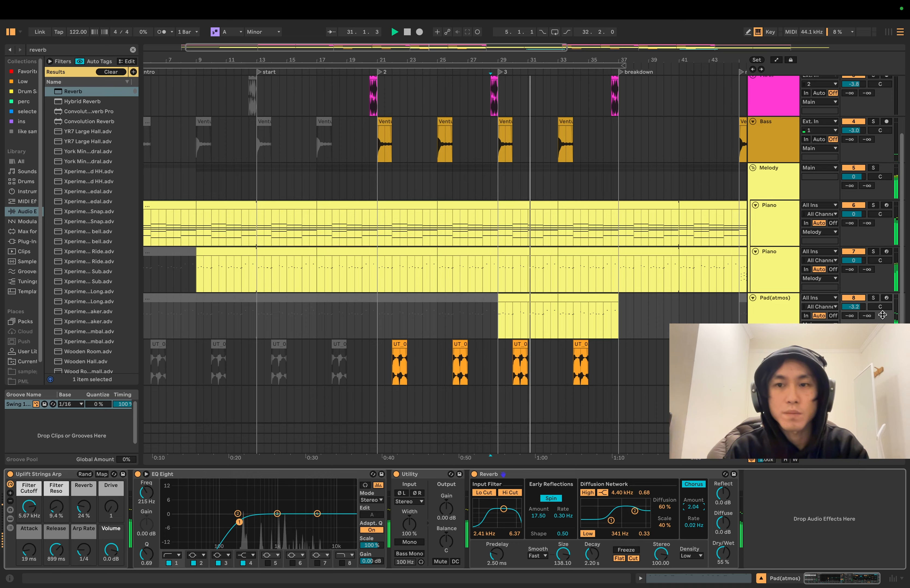
{"action": "left_click", "coordinate": [874, 298]}
{"action": "left_click", "coordinate": [874, 298]}
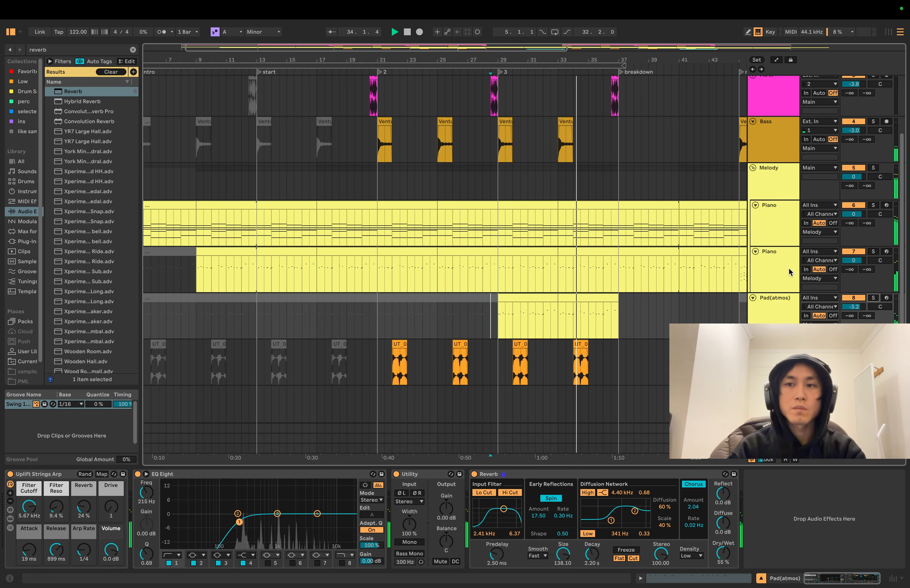
{"action": "left_click", "coordinate": [772, 320]}
{"action": "left_click", "coordinate": [132, 50]}
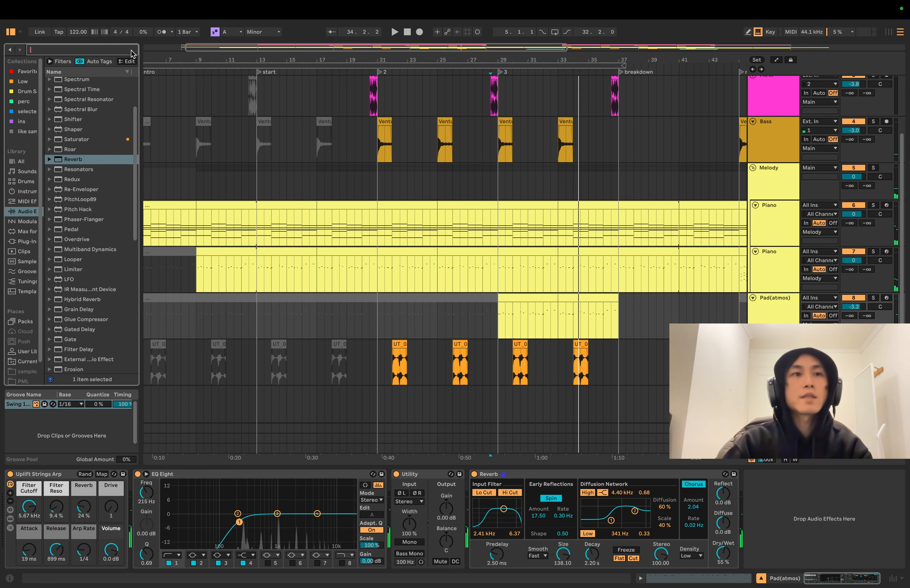
{"action": "type", "text": "satu"}
{"action": "double_click", "coordinate": [77, 90]}
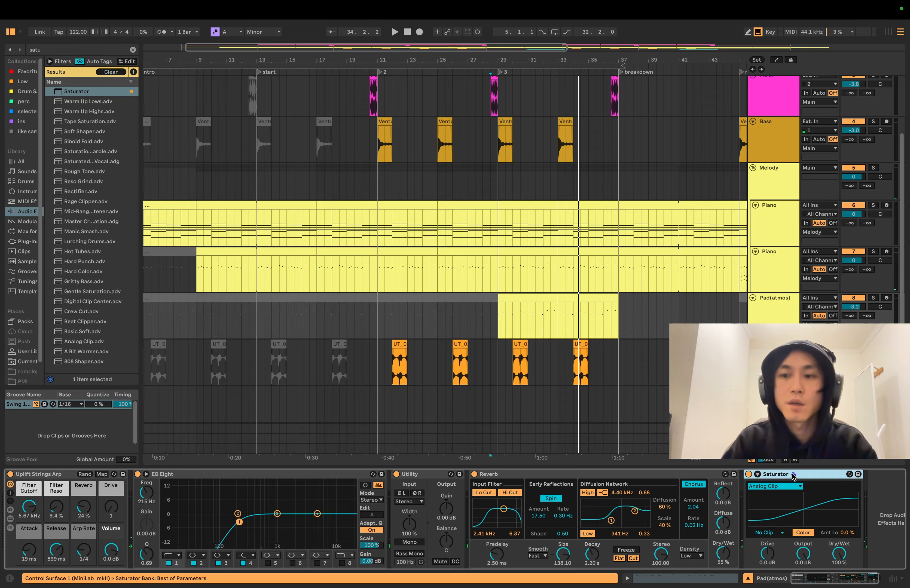
{"action": "key", "text": "Delete"}
Widen the browser, add the Saturator preset Basic Soft after the Pad(atmos) track's Reverb and replay from bar 28.
{"action": "left_click", "coordinate": [90, 122]}
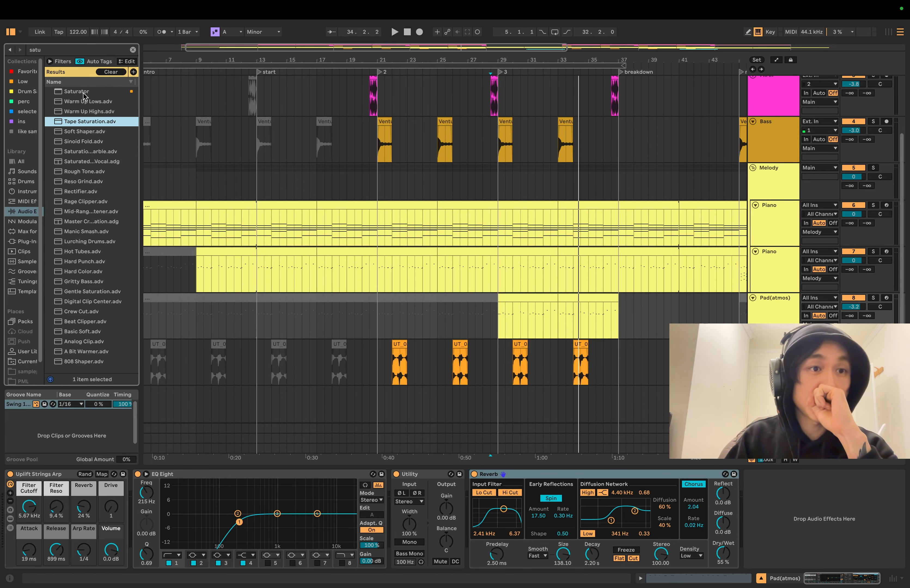
{"action": "left_click", "coordinate": [132, 50]}
{"action": "left_click", "coordinate": [88, 192]}
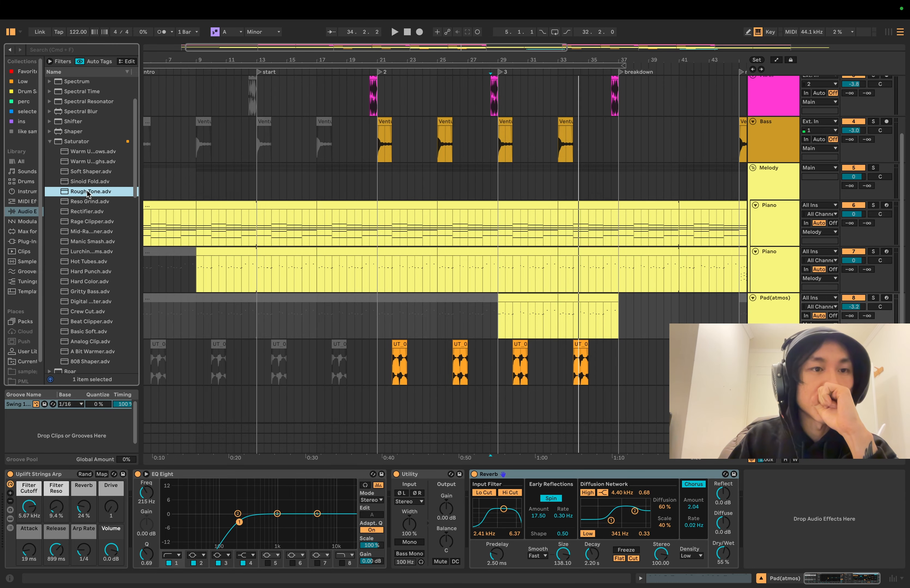
{"action": "scroll", "coordinate": [96, 258], "scroll_direction": "down", "scroll_amount": 5}
{"action": "scroll", "coordinate": [114, 214], "scroll_direction": "up", "scroll_amount": 4}
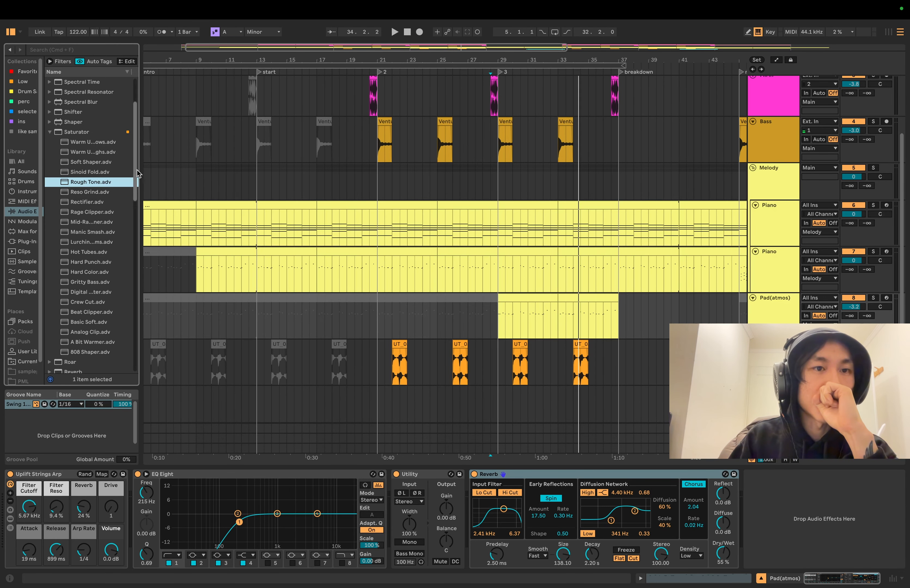
{"action": "left_click_drag", "start_coordinate": [140, 170], "coordinate": [190, 173]}
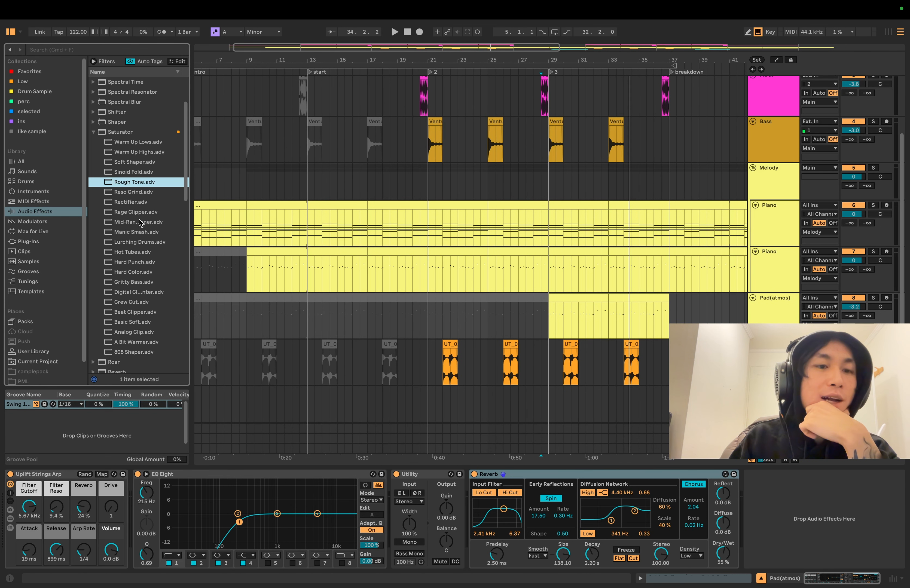
{"action": "double_click", "coordinate": [129, 322]}
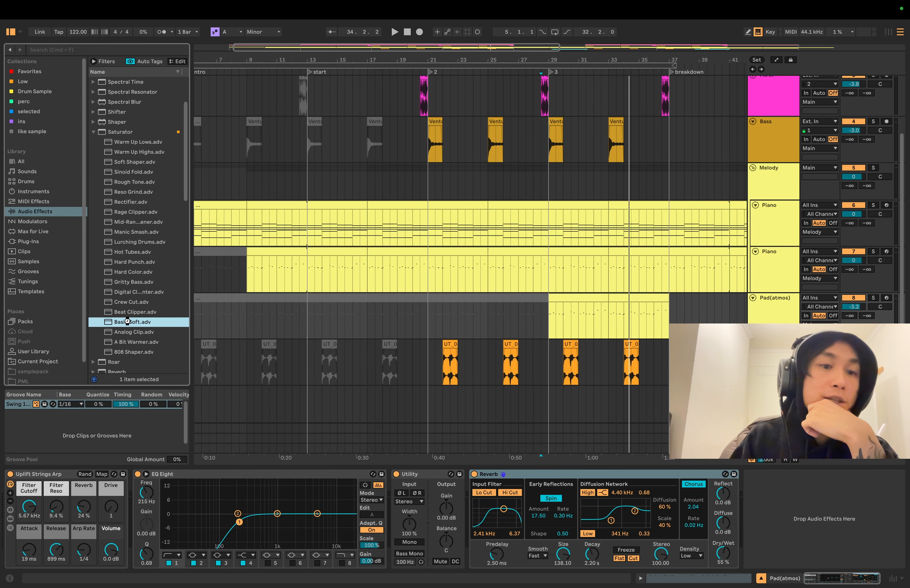
{"action": "key", "text": "space"}
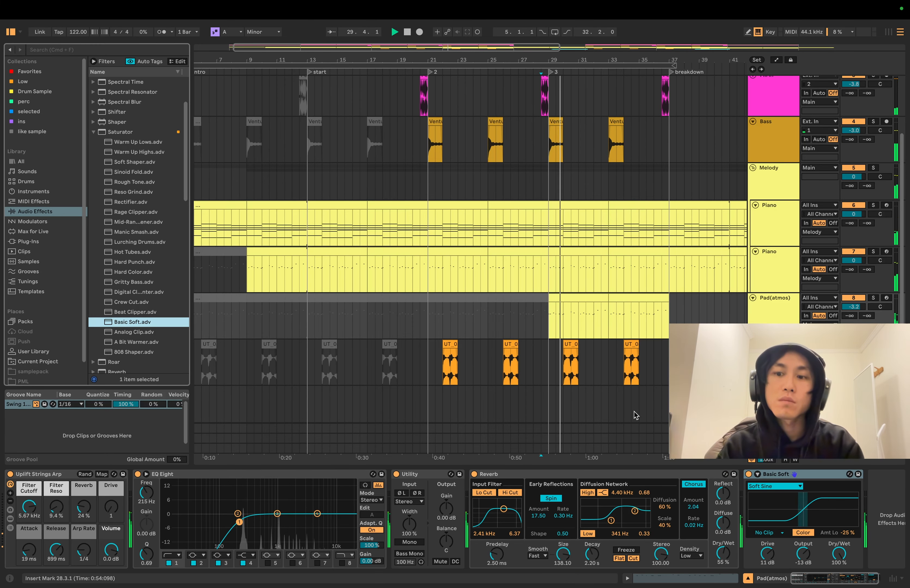
Listen again from bar 28 and look over the arrangement's tracks up to the breakdown and main part.
{"action": "scroll", "coordinate": [642, 381], "scroll_direction": "right", "scroll_amount": 1}
{"action": "scroll", "coordinate": [642, 380], "scroll_direction": "down", "scroll_amount": 1}
{"action": "scroll", "coordinate": [641, 377], "scroll_direction": "right", "scroll_amount": 3}
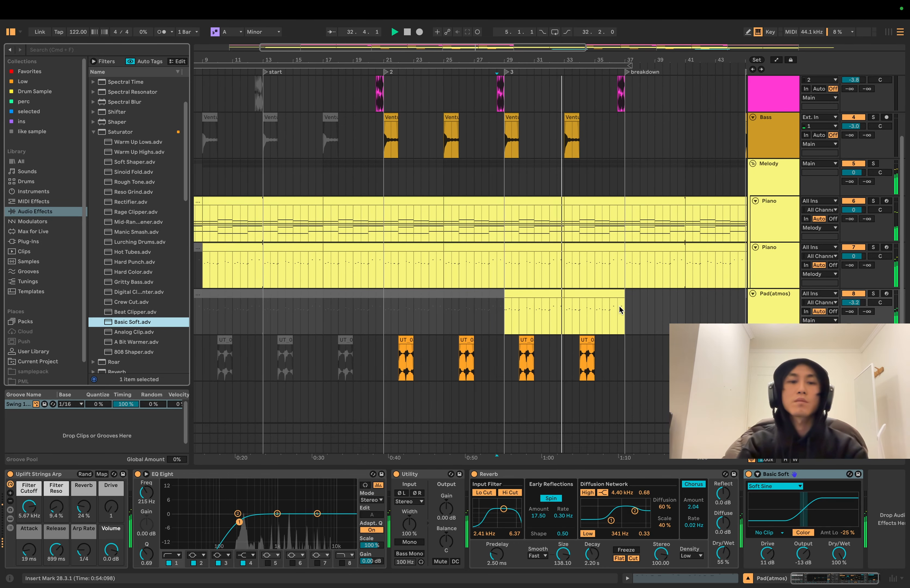
{"action": "scroll", "coordinate": [612, 302], "scroll_direction": "right", "scroll_amount": 1}
{"action": "scroll", "coordinate": [612, 302], "scroll_direction": "up", "scroll_amount": 1}
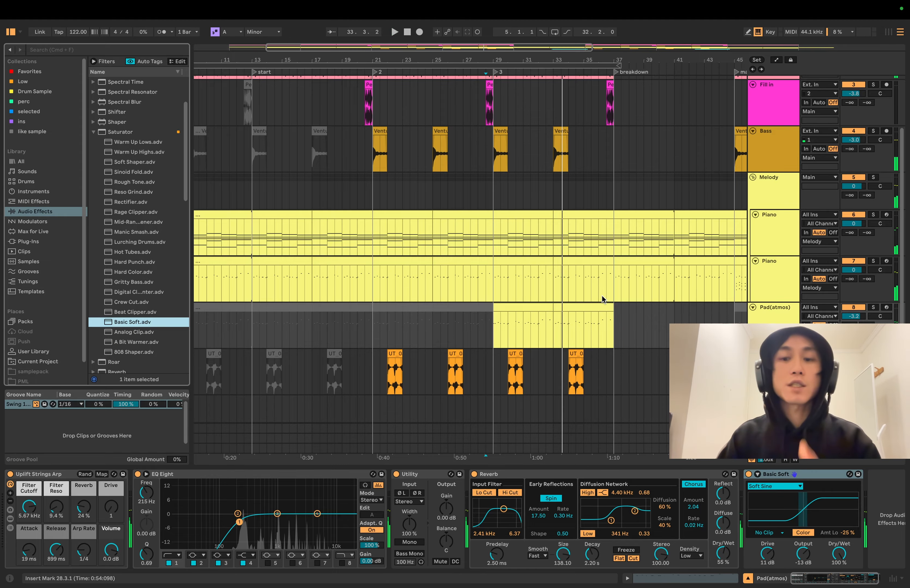
{"action": "scroll", "coordinate": [600, 297], "scroll_direction": "right", "scroll_amount": 3}
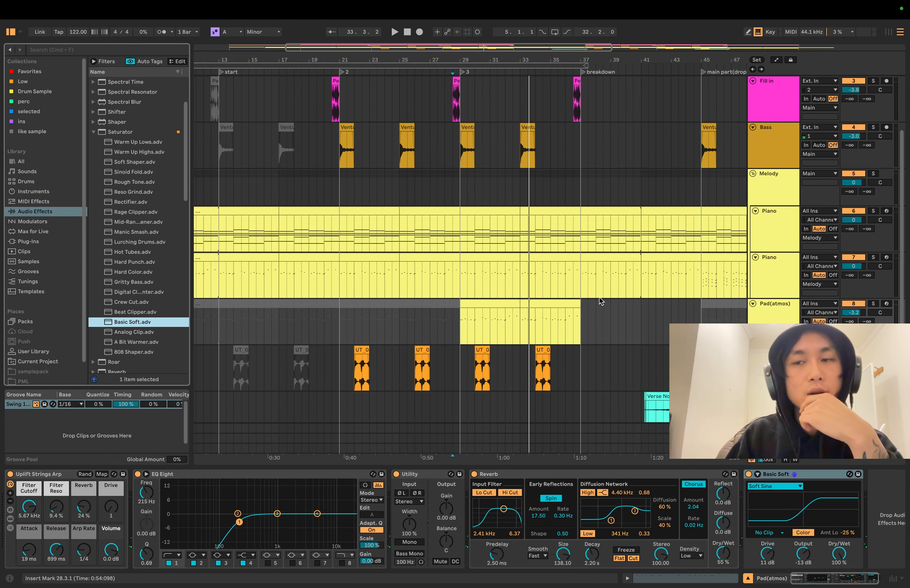
{"action": "key", "text": "space"}
{"action": "scroll", "coordinate": [580, 326], "scroll_direction": "right", "scroll_amount": 4}
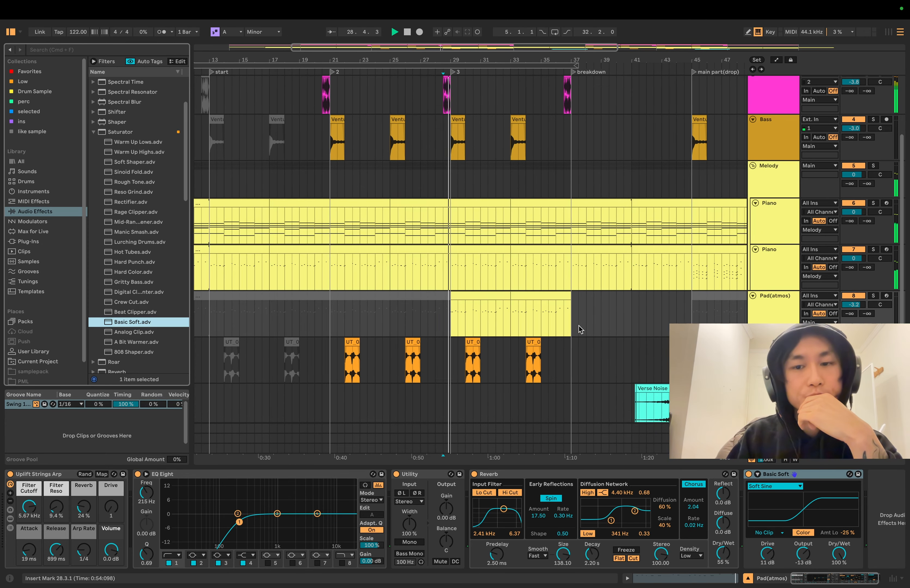
{"action": "scroll", "coordinate": [579, 326], "scroll_direction": "down", "scroll_amount": 5}
{"action": "scroll", "coordinate": [520, 240], "scroll_direction": "up", "scroll_amount": 5}
{"action": "scroll", "coordinate": [520, 240], "scroll_direction": "right", "scroll_amount": 2}
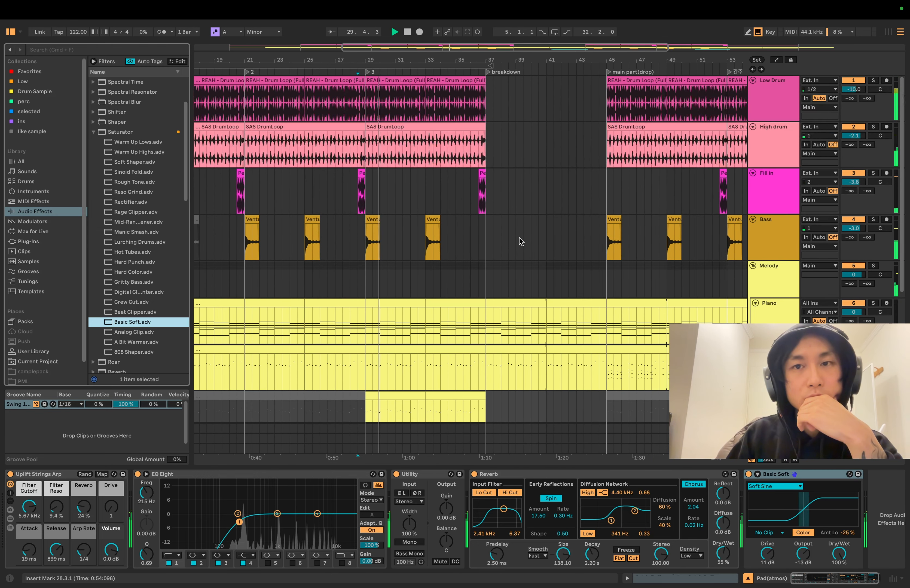
Add an Echo after the High drum track's EQ Eight and start playback from bar 28.
{"action": "left_click", "coordinate": [621, 165]}
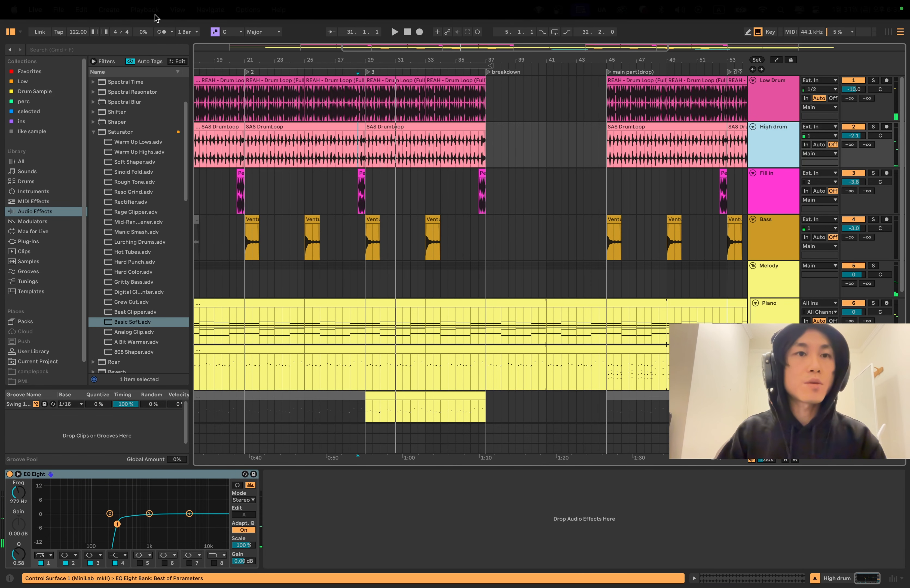
{"action": "key", "text": "super+f"}
{"action": "type", "text": "d"}
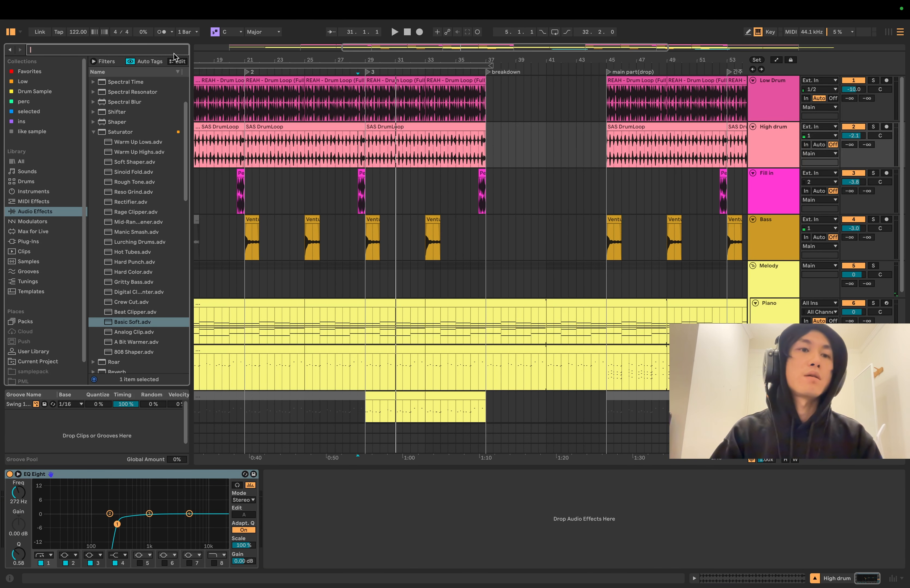
{"action": "type", "text": "echo"}
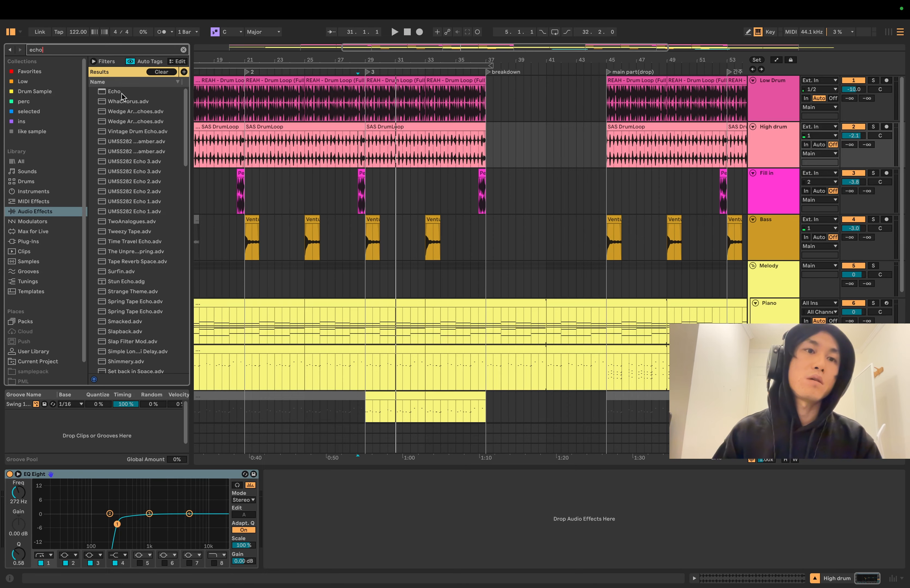
{"action": "key", "text": "BackSpace"}
{"action": "key", "text": "BackSpace"}
{"action": "key", "text": "BackSpace"}
{"action": "key", "text": "BackSpace"}
{"action": "type", "text": "echo"}
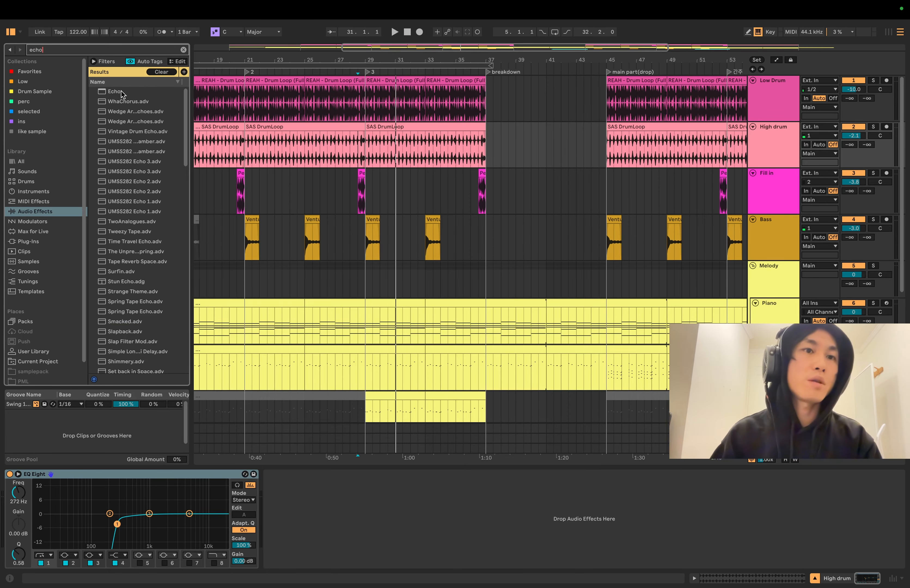
{"action": "double_click", "coordinate": [120, 91]}
{"action": "key", "text": "space"}
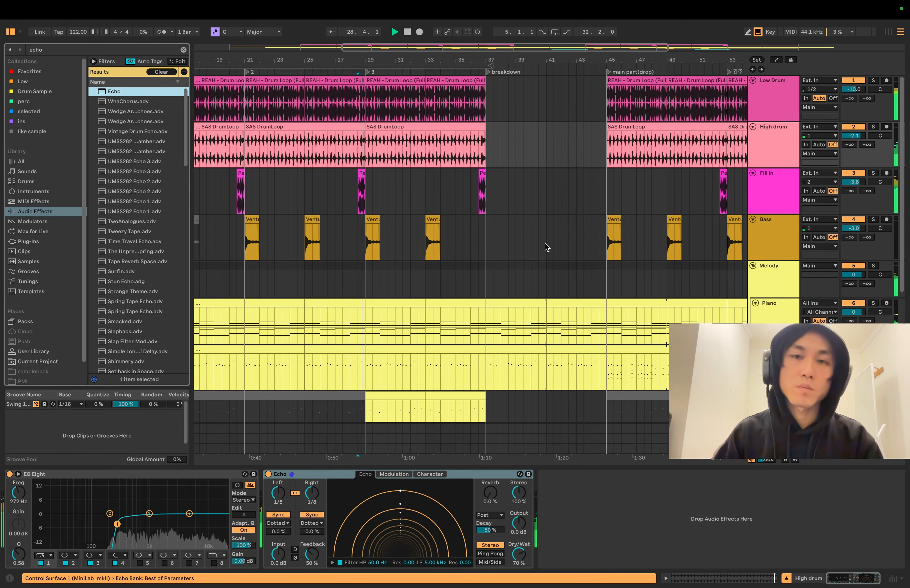
Set the High drum Echo's dry/wet to 20% with the track soloed, and unsolo the track.
{"action": "left_click", "coordinate": [873, 127]}
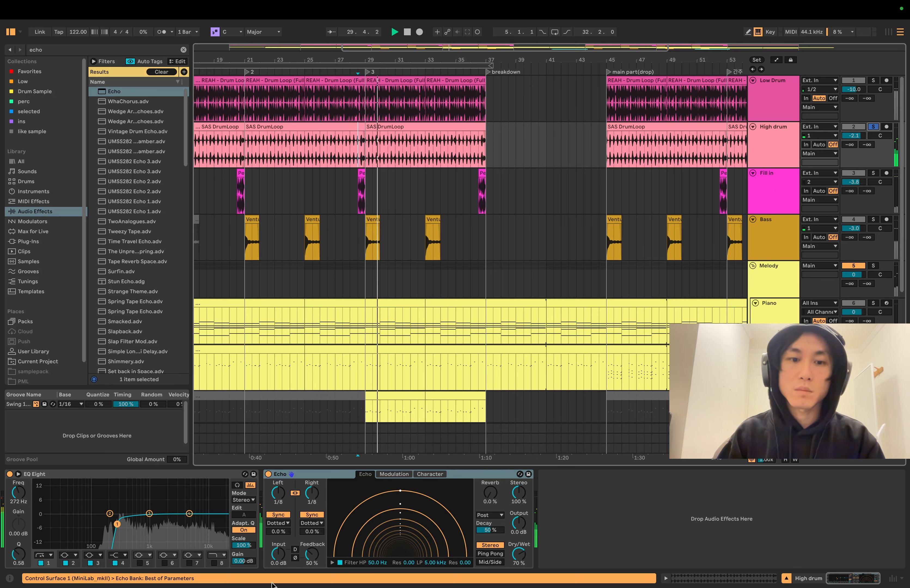
{"action": "mouse_move", "coordinate": [519, 554]}
{"action": "left_mouse_down"}
{"action": "mouse_move", "coordinate": [520, 572]}
{"action": "mouse_move", "coordinate": [520, 556]}
{"action": "left_mouse_up"}
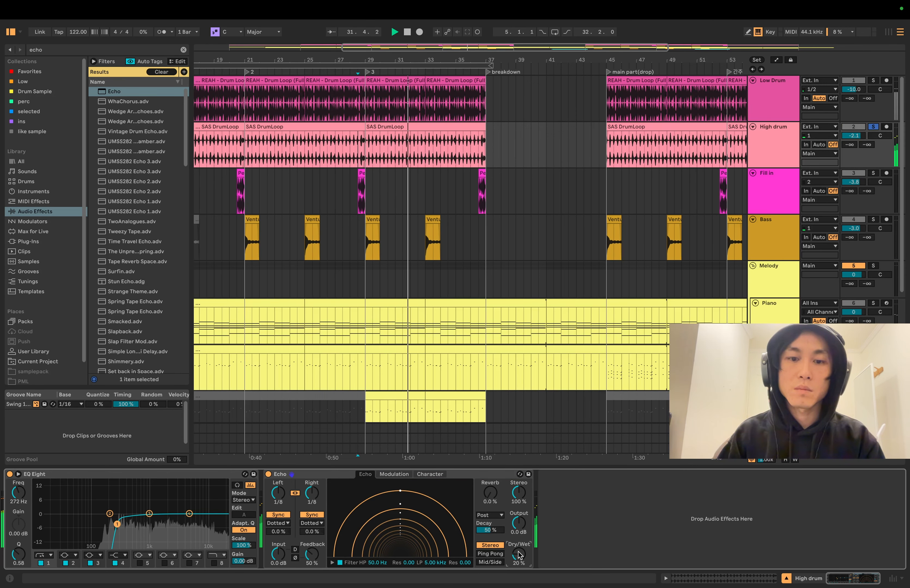
{"action": "left_click", "coordinate": [868, 129]}
Move the High drum EQ Eight's low cut to 337 Hz with a Q of 0.39 during playback.
{"action": "key", "text": "space"}
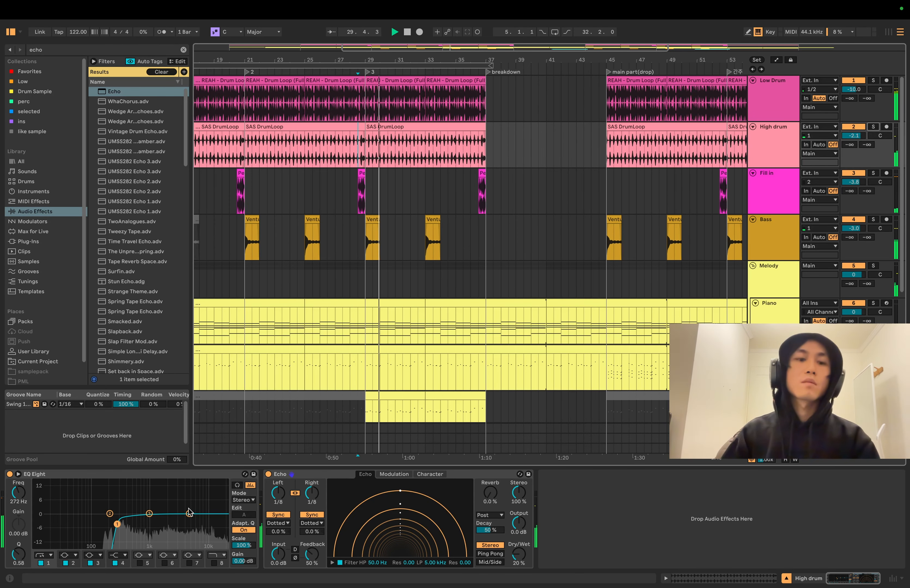
{"action": "mouse_move", "coordinate": [117, 524]}
{"action": "left_mouse_down"}
{"action": "mouse_move", "coordinate": [152, 524]}
{"action": "mouse_move", "coordinate": [122, 530]}
{"action": "left_mouse_up"}
{"action": "left_click", "coordinate": [876, 127]}
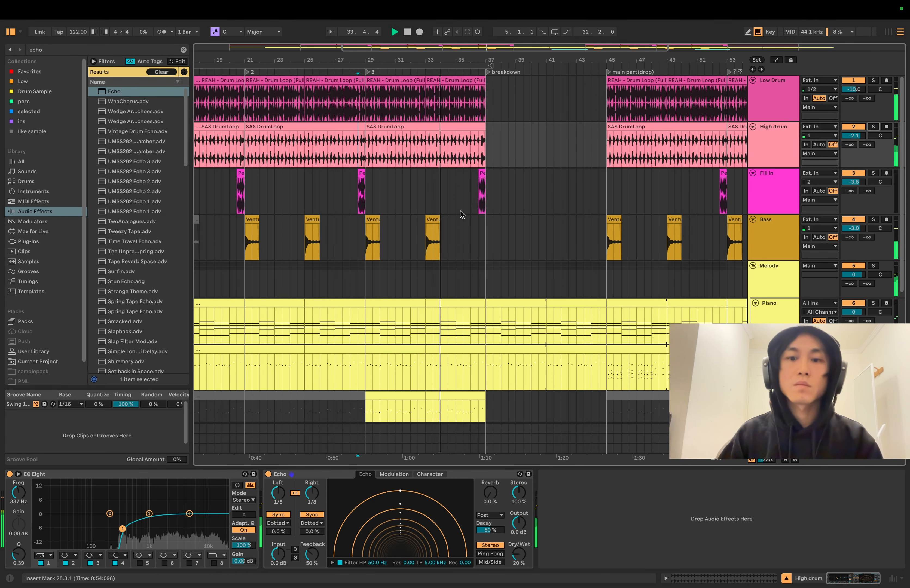
Play from bar 36.3 on the Fill in track into the breakdown and look over the melody, pad and FX tracks.
{"action": "scroll", "coordinate": [483, 264], "scroll_direction": "down", "scroll_amount": 3}
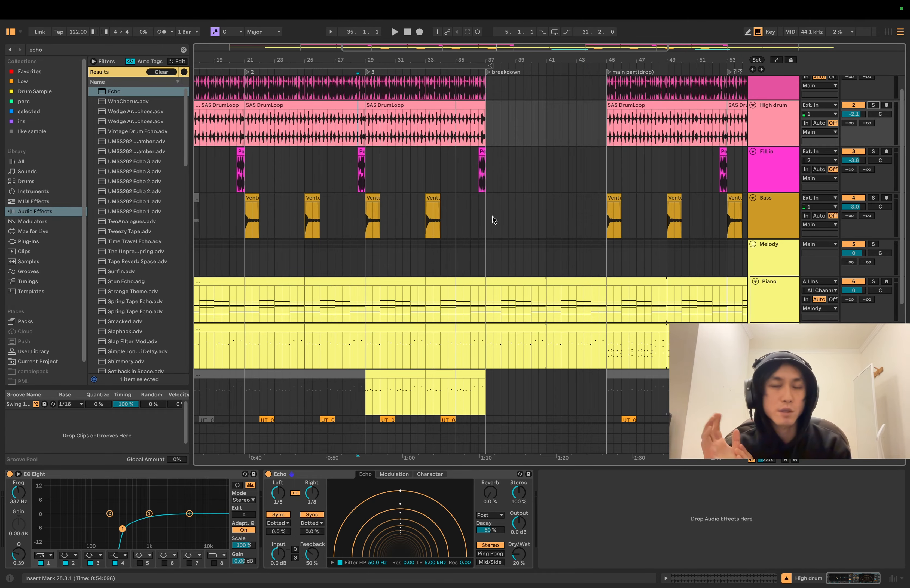
{"action": "left_click", "coordinate": [486, 179]}
{"action": "key", "text": "space"}
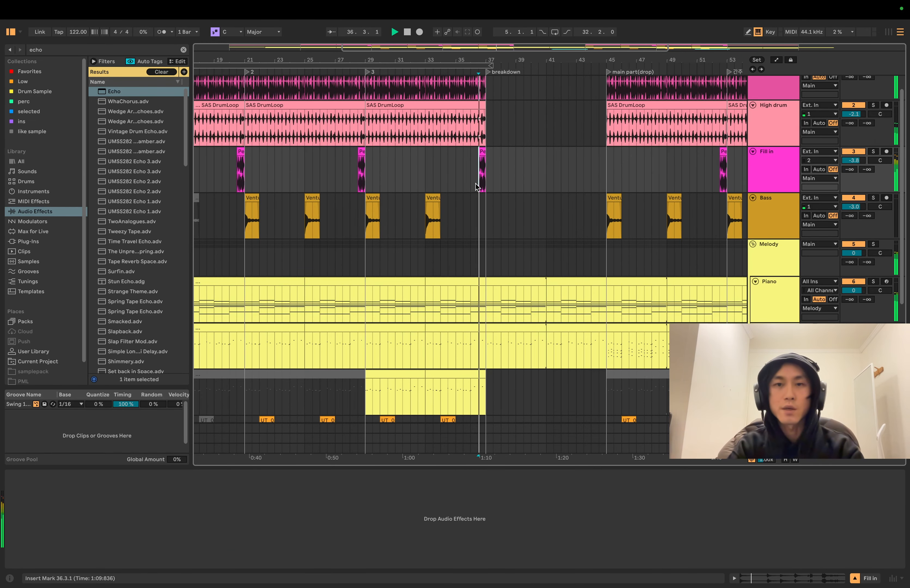
{"action": "scroll", "coordinate": [484, 241], "scroll_direction": "down", "scroll_amount": 6}
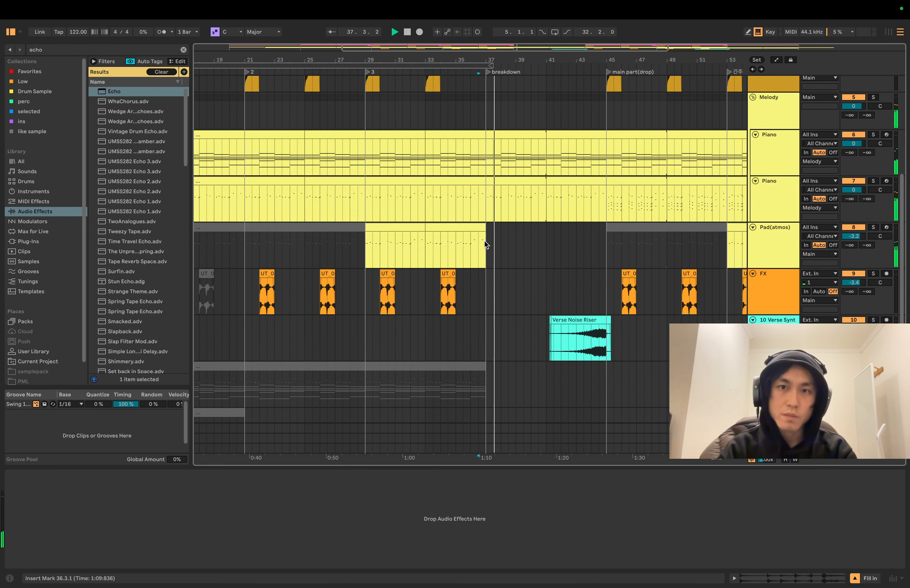
Show the automation of the Delay's dry/wet on the lower Piano track.
{"action": "scroll", "coordinate": [737, 270], "scroll_direction": "up", "scroll_amount": 3}
{"action": "left_click", "coordinate": [770, 272]}
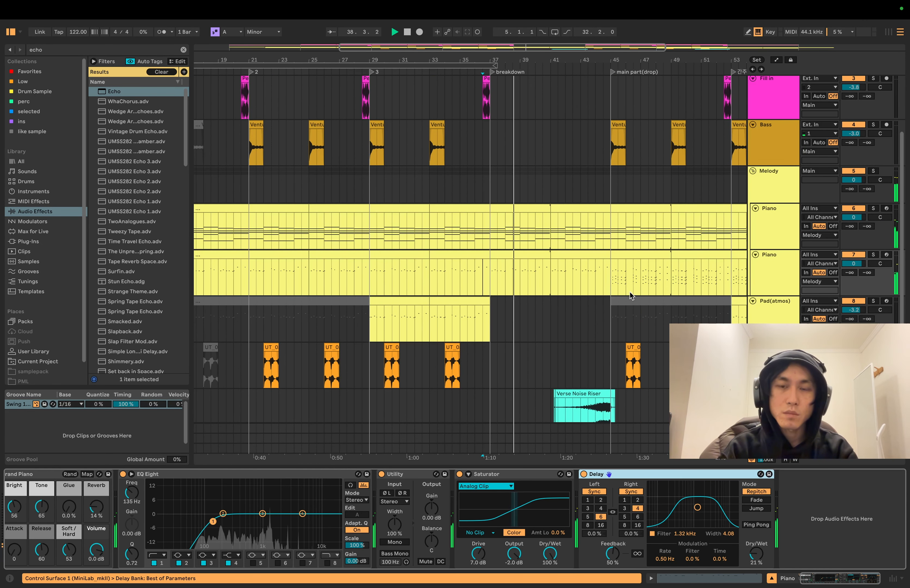
{"action": "scroll", "coordinate": [608, 306], "scroll_direction": "down", "scroll_amount": 3}
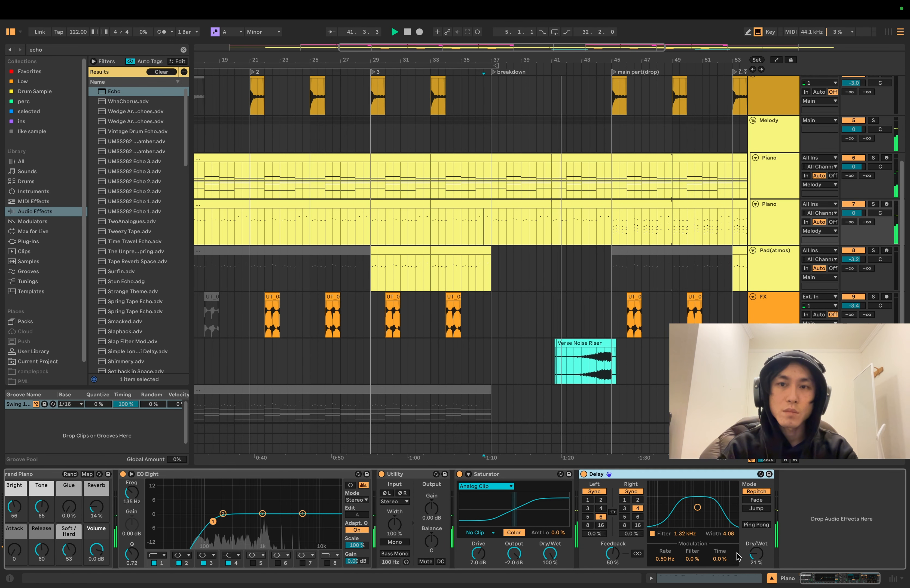
{"action": "scroll", "coordinate": [509, 177], "scroll_direction": "right", "scroll_amount": 2}
{"action": "scroll", "coordinate": [509, 177], "scroll_direction": "down", "scroll_amount": 1}
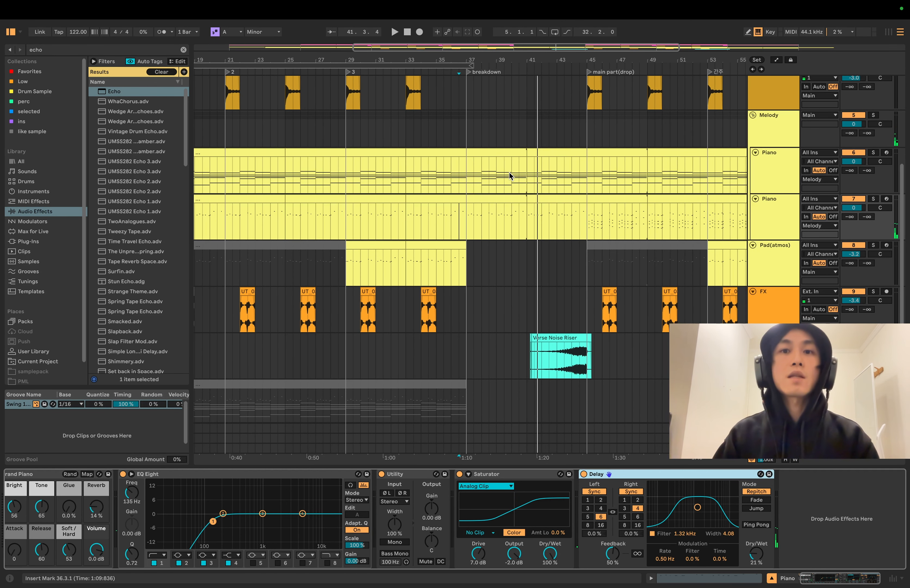
{"action": "right_click", "coordinate": [759, 556]}
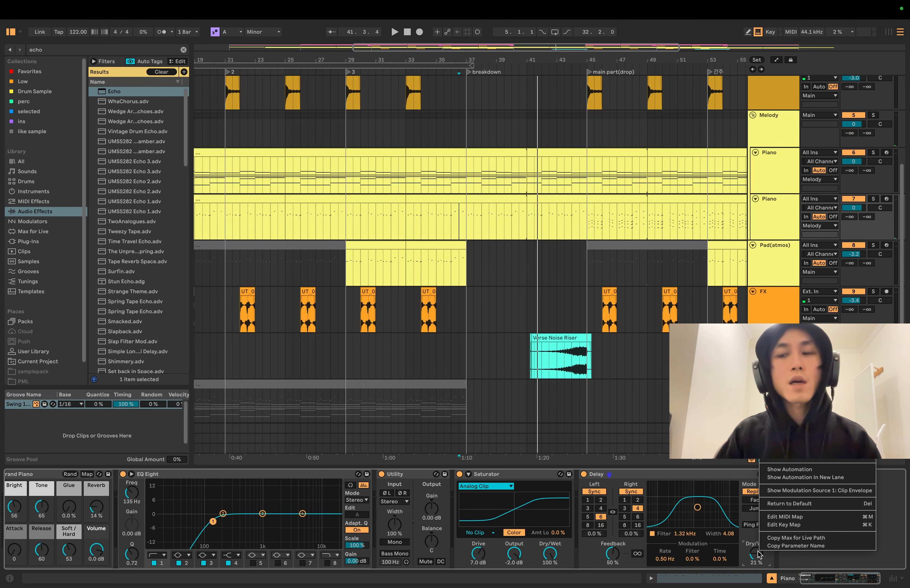
{"action": "left_click", "coordinate": [787, 470]}
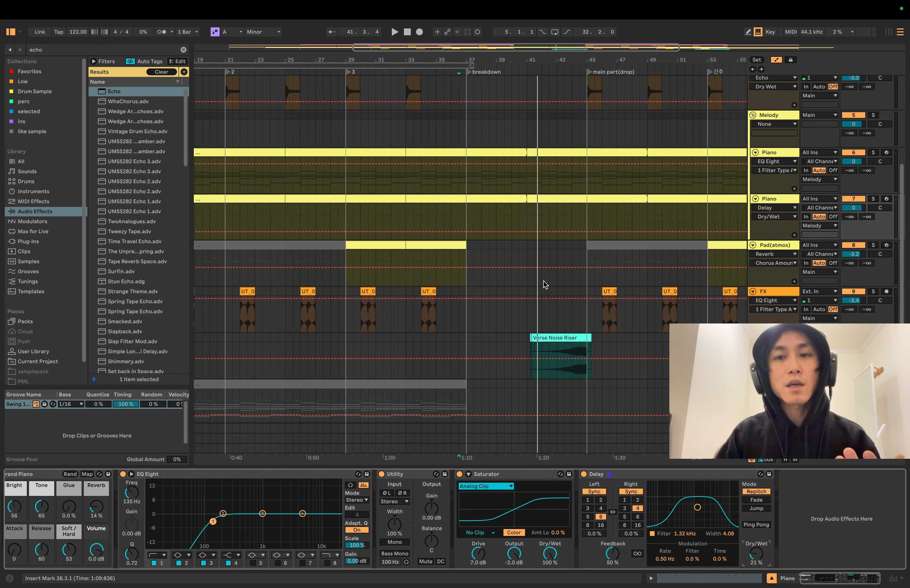
Automate the lower Piano track's Delay dry/wet to ramp up from 21% at bar 37 until bar 45, the start of the main part.
{"action": "left_click", "coordinate": [468, 228]}
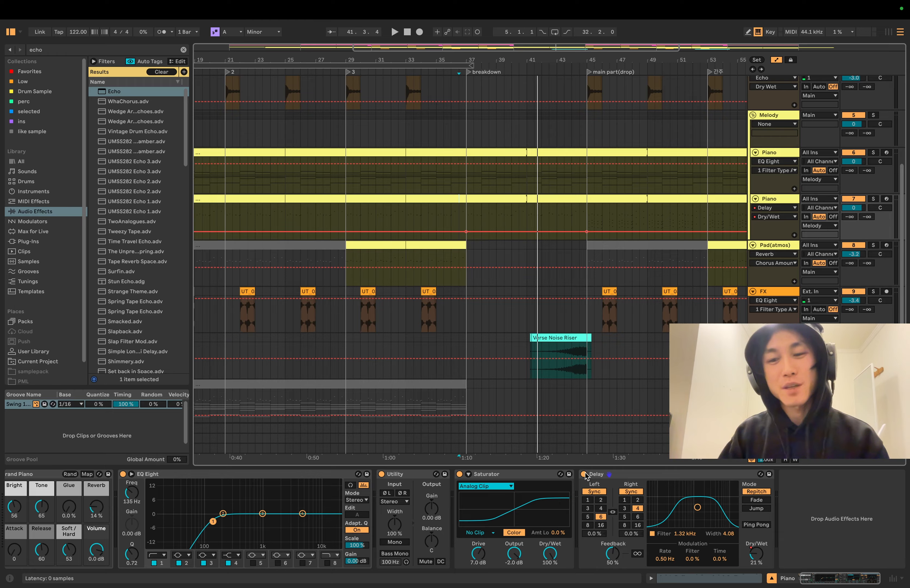
{"action": "right_click", "coordinate": [756, 562]}
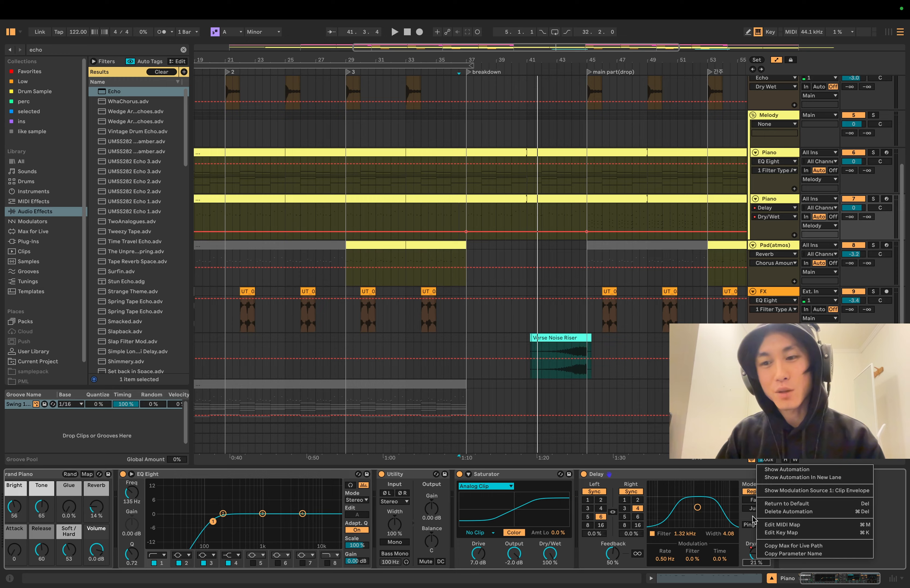
{"action": "left_click", "coordinate": [774, 470]}
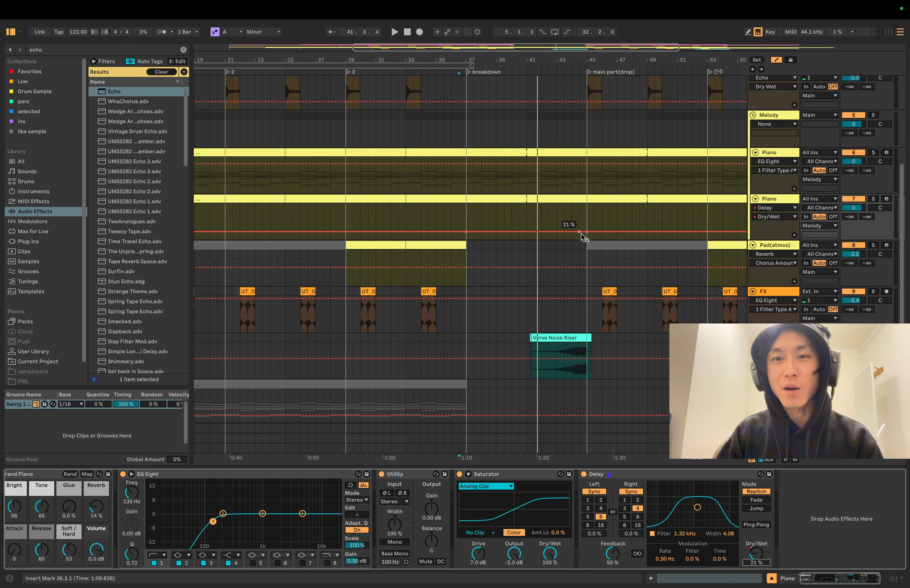
{"action": "right_click", "coordinate": [751, 553]}
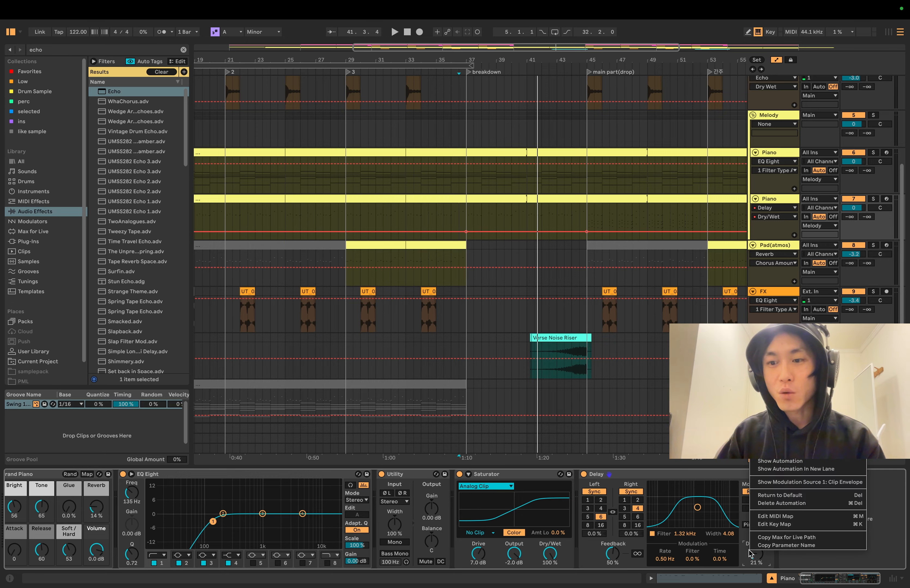
{"action": "left_click", "coordinate": [787, 464]}
{"action": "left_click_drag", "start_coordinate": [571, 236], "coordinate": [571, 219]}
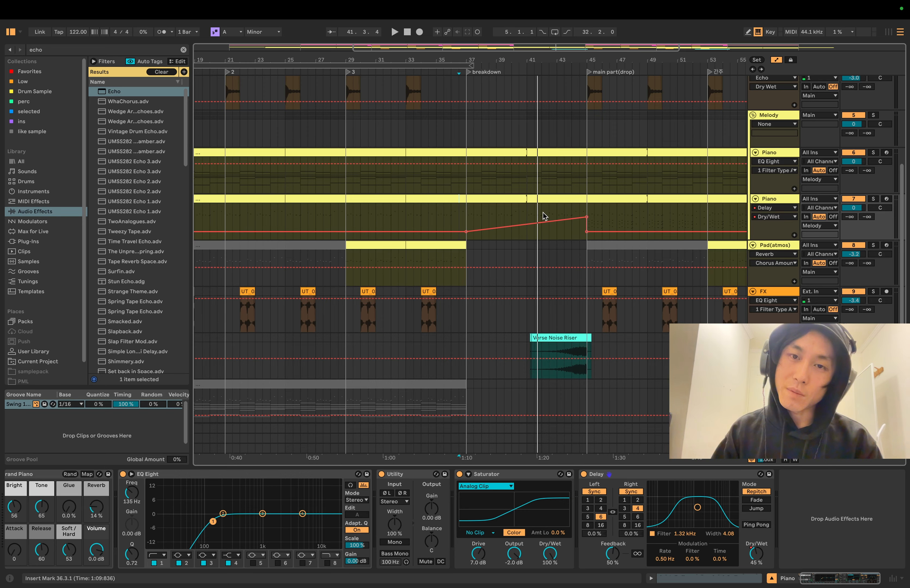
Play the breakdown from bar 40.3 to hear the Delay ramp.
{"action": "left_click", "coordinate": [520, 217]}
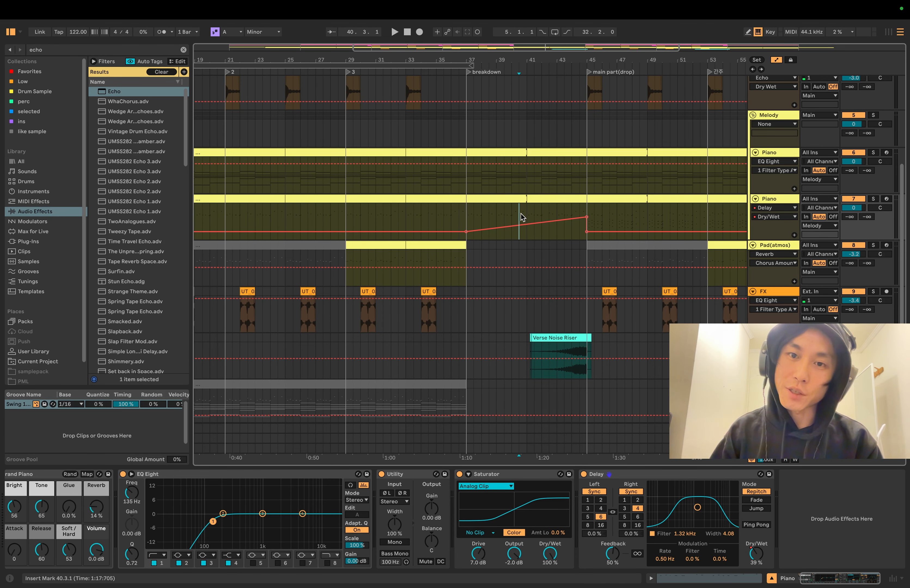
{"action": "key", "text": "space"}
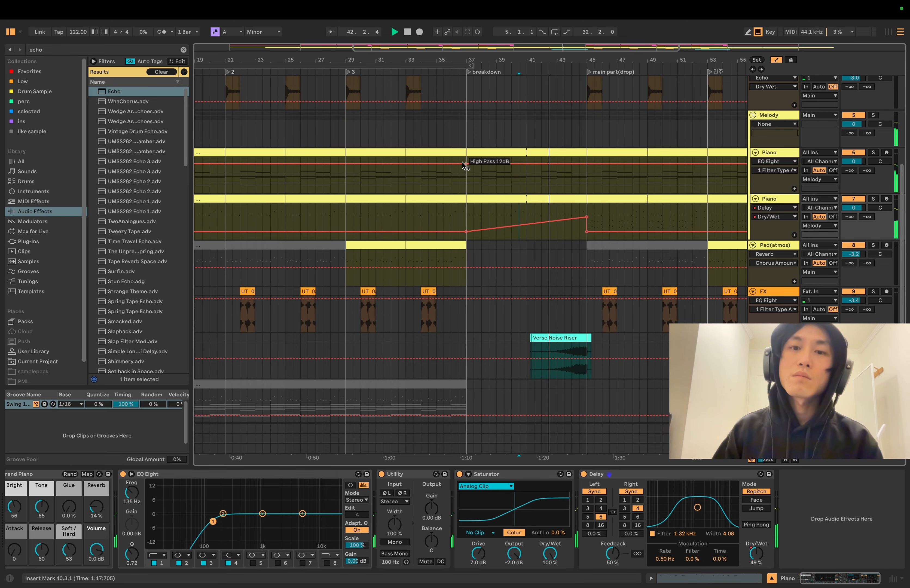
{"action": "key", "text": "space"}
Automate the upper Piano track's Reverb dry/wet as a curved rise from bar 37 to 81% at bar 45, and play it back.
{"action": "left_click", "coordinate": [457, 178]}
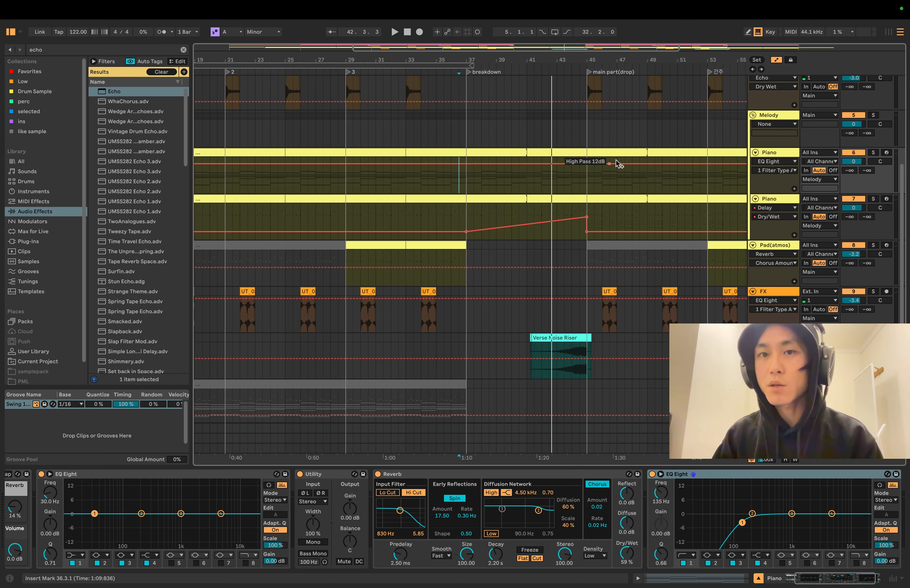
{"action": "key", "text": "space"}
{"action": "key", "text": "space"}
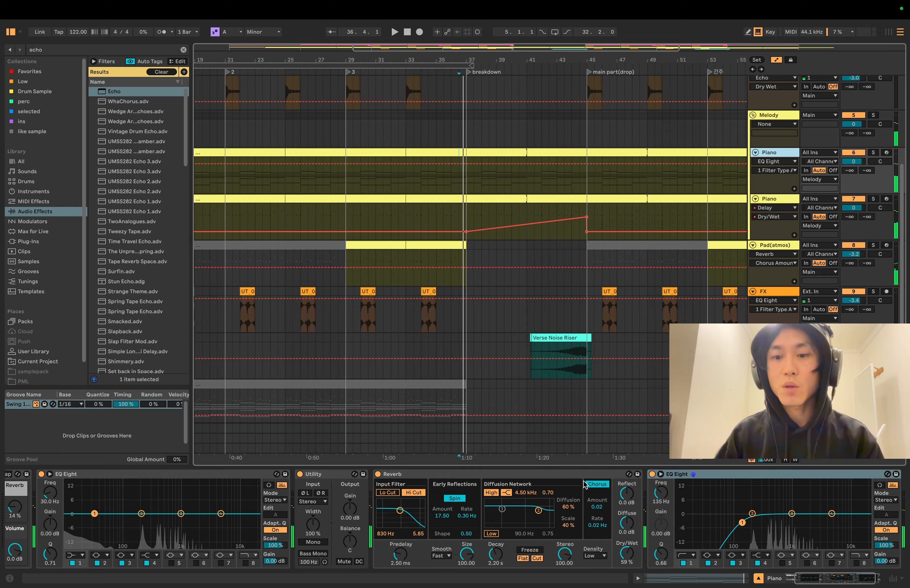
{"action": "right_click", "coordinate": [627, 553]}
{"action": "left_click", "coordinate": [647, 473]}
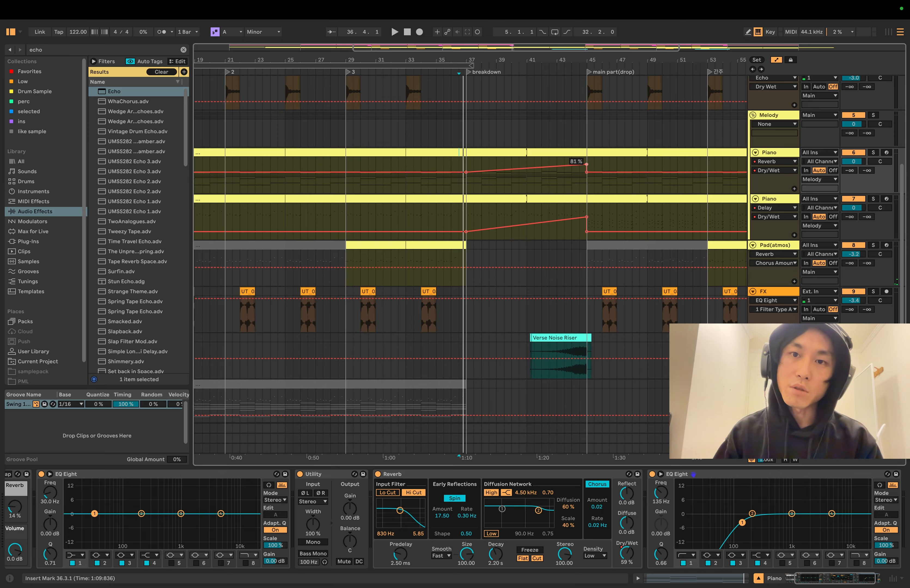
{"action": "left_click", "coordinate": [495, 185]}
{"action": "key", "text": "space"}
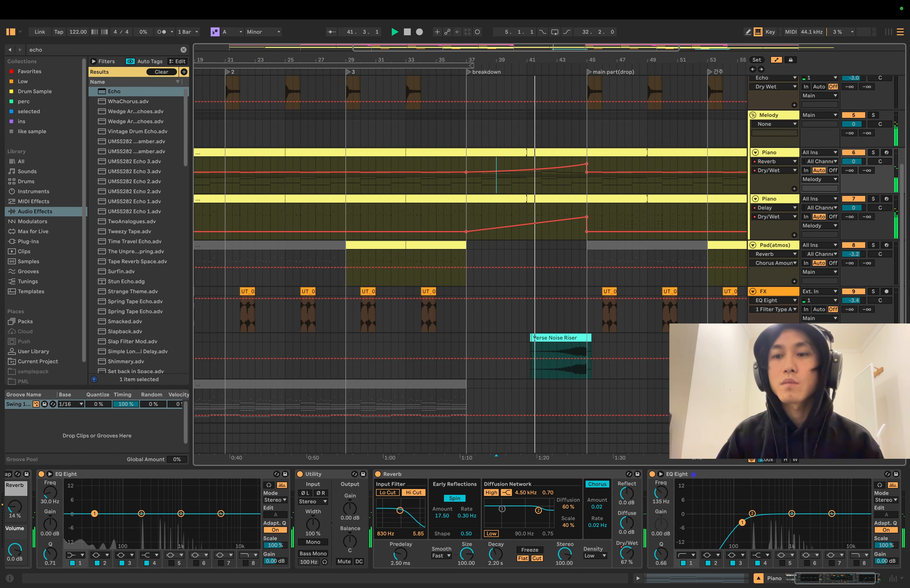
Add a Saturator after the LFO on the Verse Synth Riser track during playback.
{"action": "left_click", "coordinate": [561, 343]}
{"action": "key", "text": "ctrl+f"}
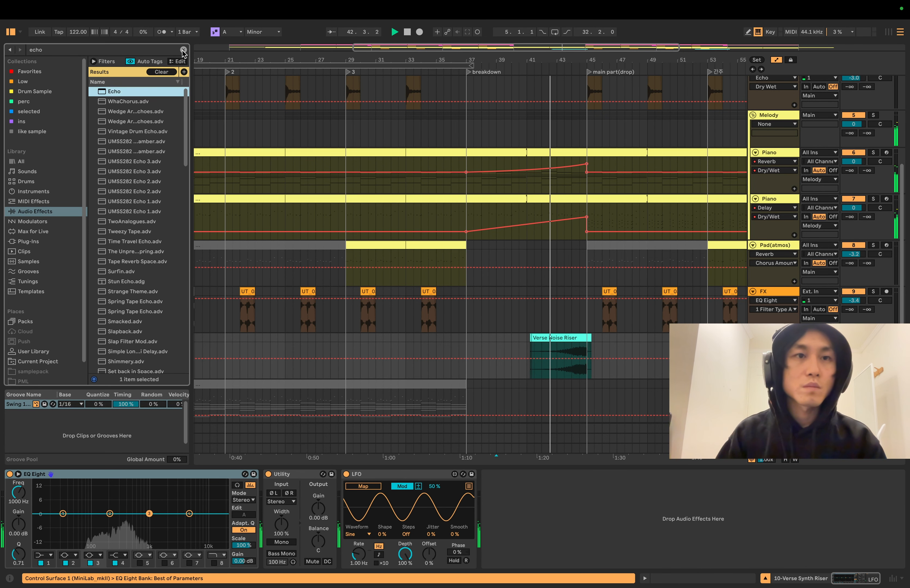
{"action": "type", "text": "sa"}
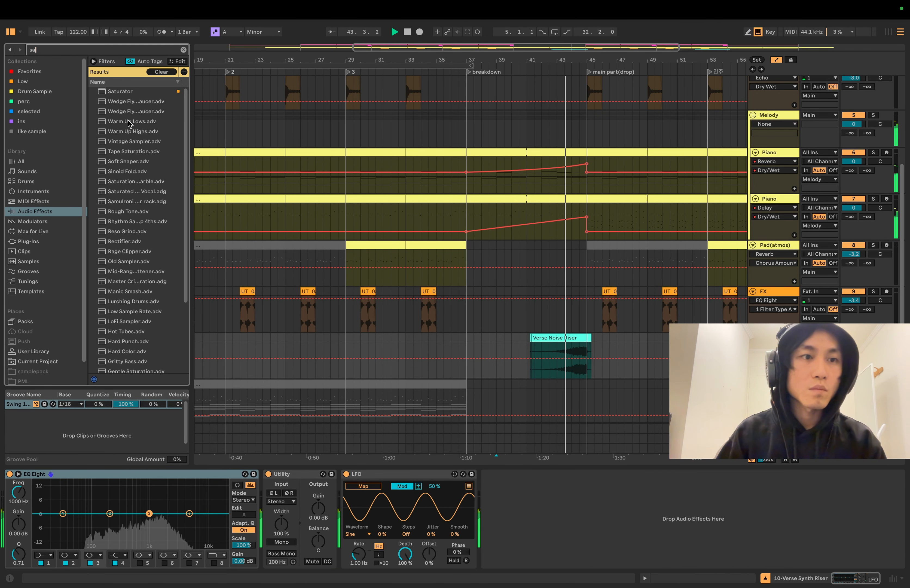
{"action": "left_click_drag", "start_coordinate": [120, 91], "coordinate": [459, 518]}
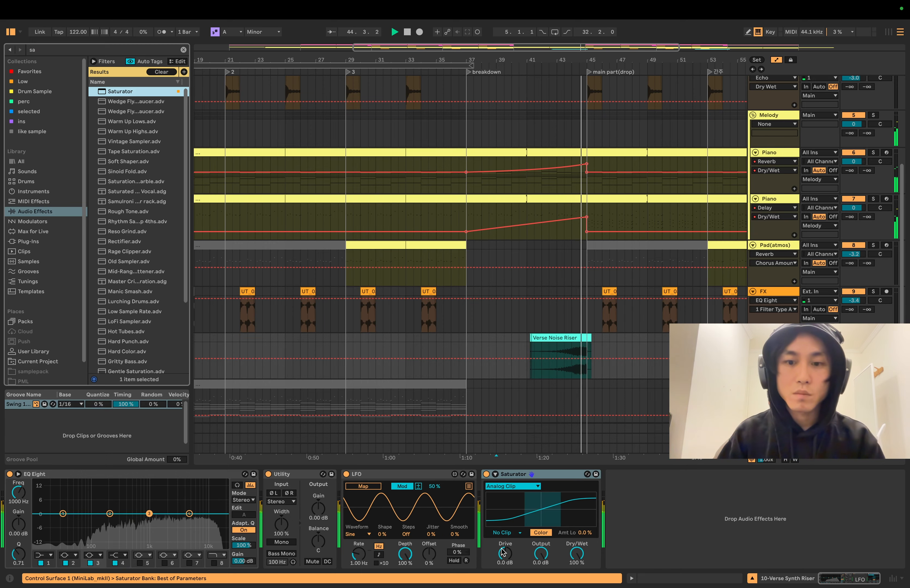
Set the riser Saturator's drive to 3 dB and output to -5 dB, and play the riser from bar 43.3.
{"action": "left_click", "coordinate": [544, 557]}
{"action": "scroll", "coordinate": [544, 554], "scroll_direction": "down", "scroll_amount": 5}
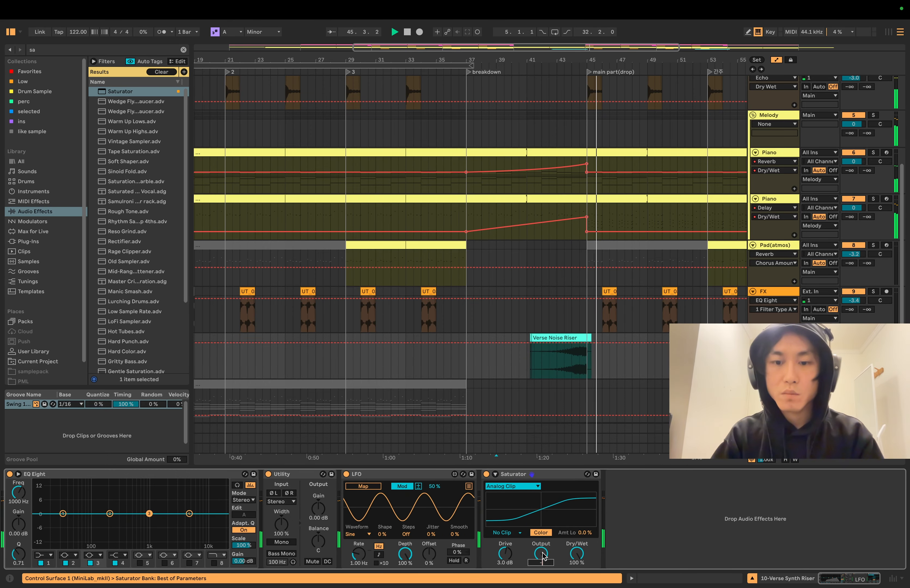
{"action": "left_click", "coordinate": [564, 368]}
{"action": "key", "text": "space"}
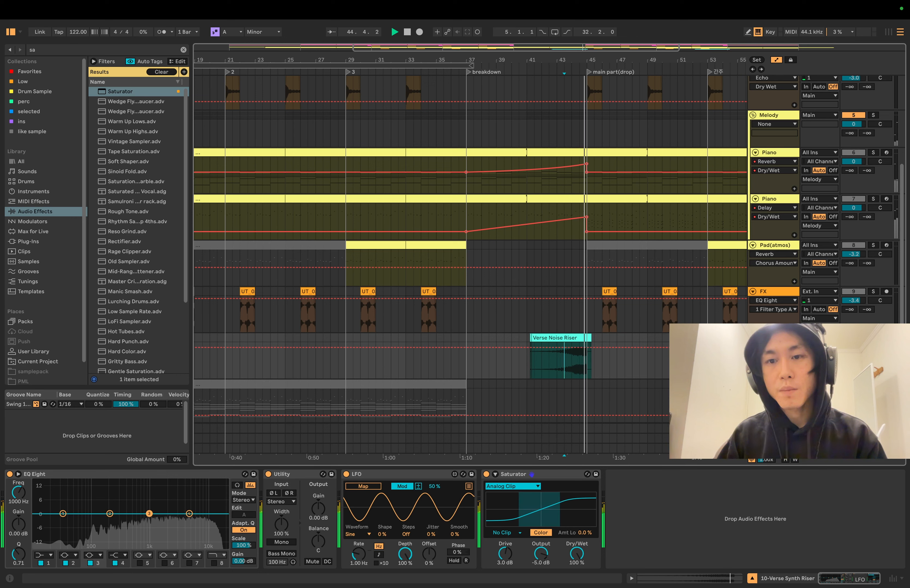
{"action": "key", "text": "space"}
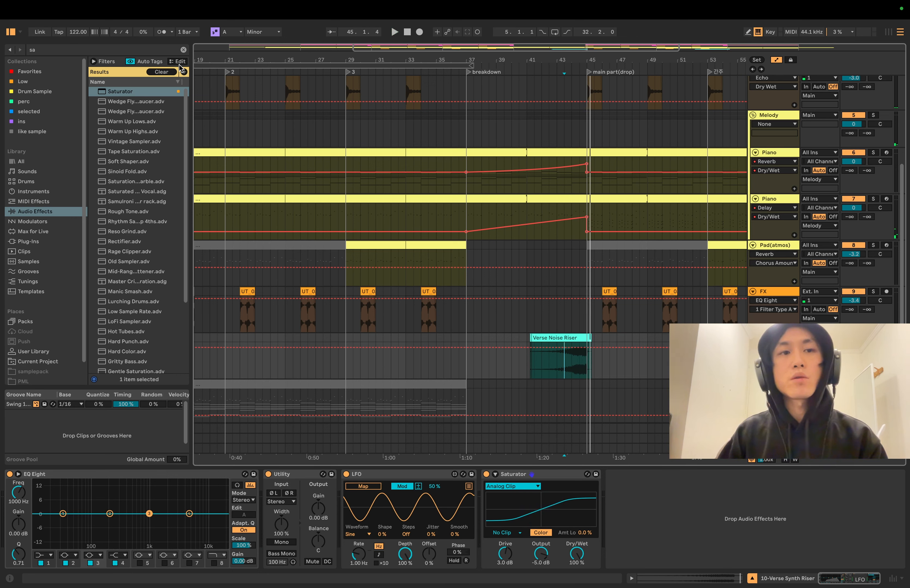
Add a Reverb after the Saturator on the Verse Synth Riser track.
{"action": "key", "text": "super+f"}
{"action": "type", "text": "reverb"}
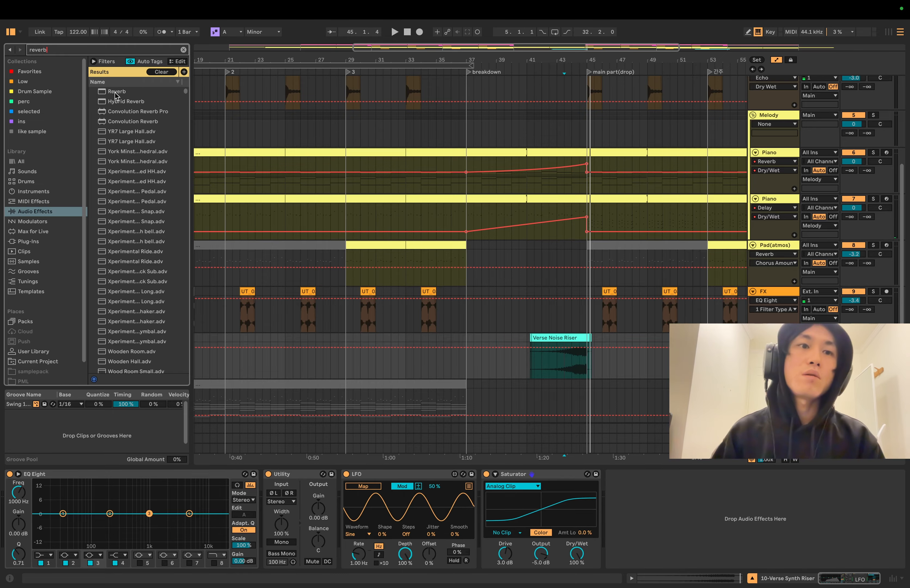
{"action": "double_click", "coordinate": [117, 92]}
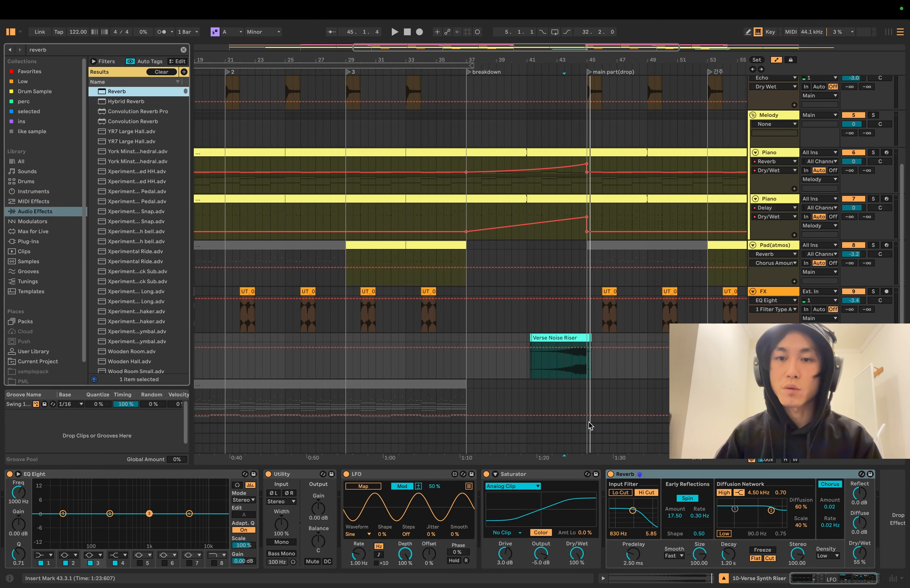
Set the riser Reverb's decay to 2.76 s and enable its input low cut, with the input filter at 1.66 kHz and width 5.76.
{"action": "scroll", "coordinate": [590, 426], "scroll_direction": "down", "scroll_amount": 3}
{"action": "key", "text": "space"}
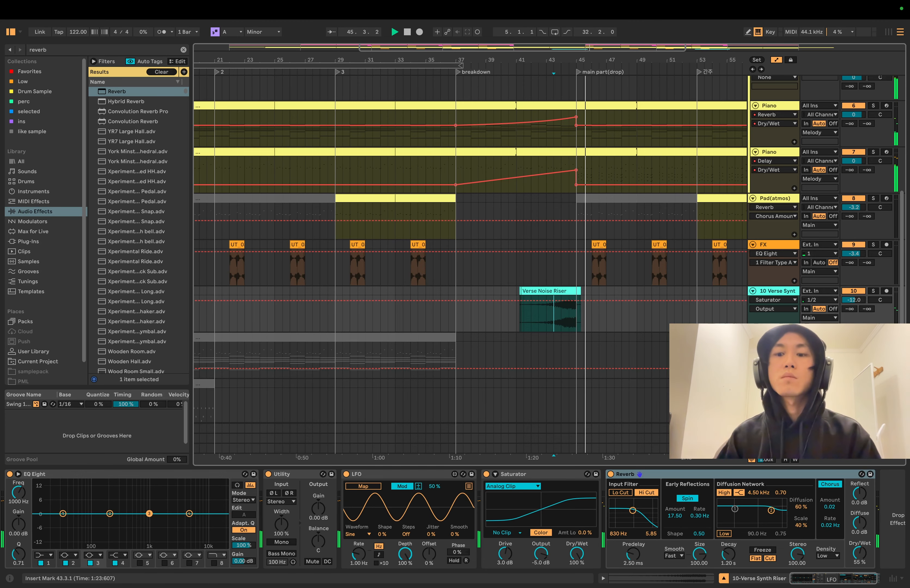
{"action": "key", "text": "space"}
{"action": "left_click", "coordinate": [728, 554]}
{"action": "key", "text": "space"}
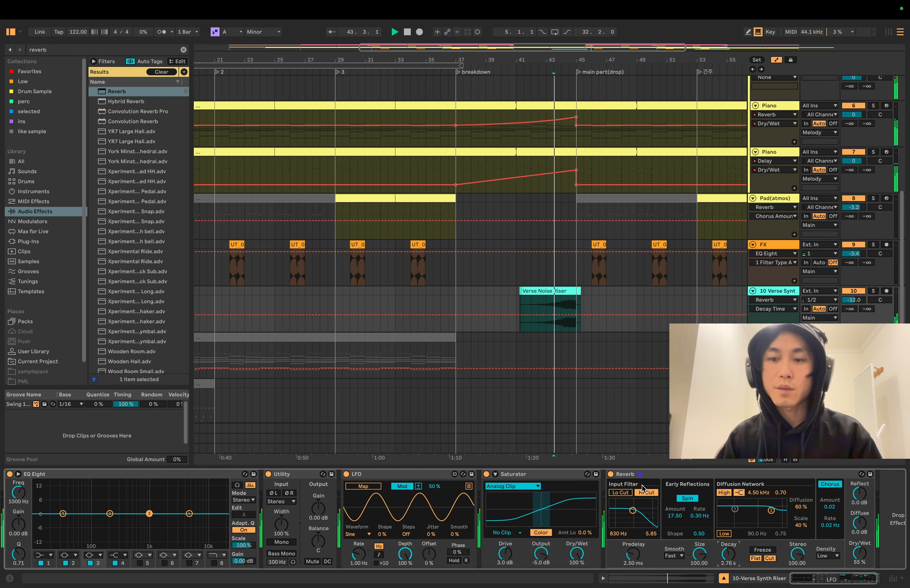
{"action": "left_click_drag", "start_coordinate": [633, 511], "coordinate": [638, 513]}
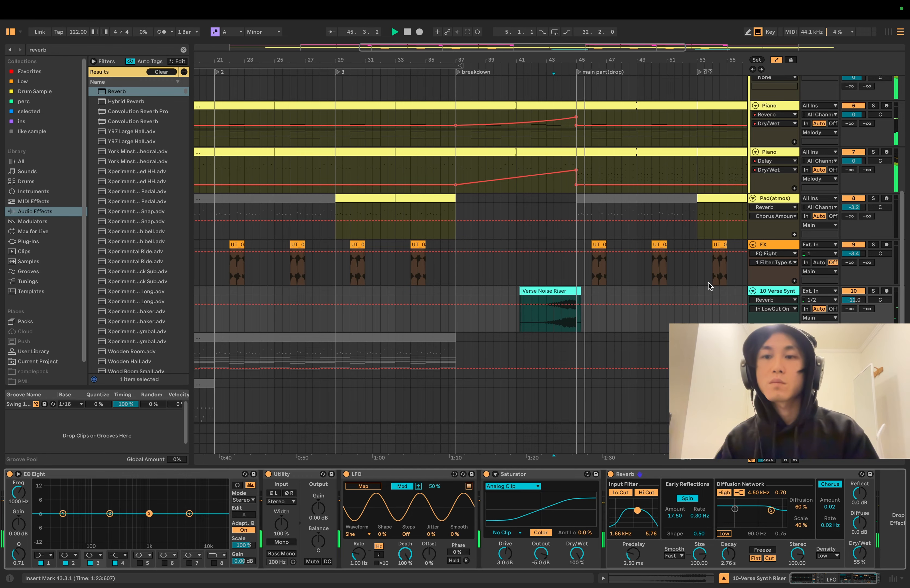
Solo the Verse Synth Riser track and play from bar 44.1 to hear its reverb tail.
{"action": "left_click", "coordinate": [874, 291]}
{"action": "left_click", "coordinate": [561, 314]}
{"action": "key", "text": "space"}
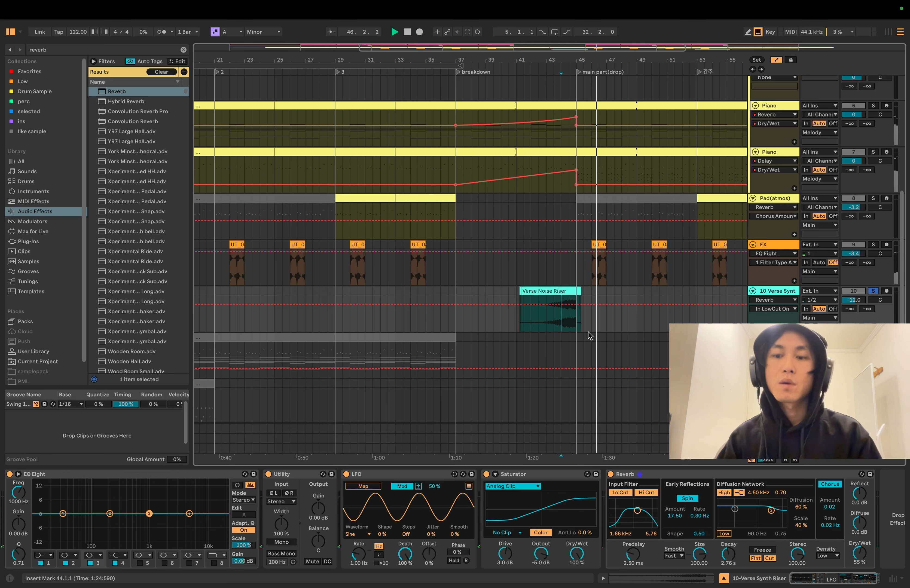
{"action": "key", "text": "space"}
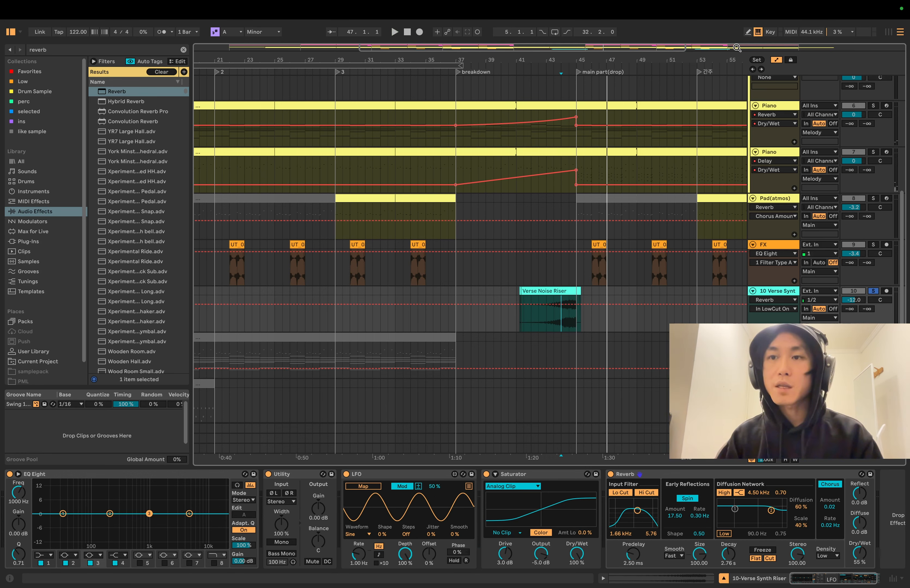
Hide the automation lanes and play from bar 43.1, soloing the Verse Synth Riser track during playback.
{"action": "left_click", "coordinate": [775, 62]}
{"action": "key", "text": "space"}
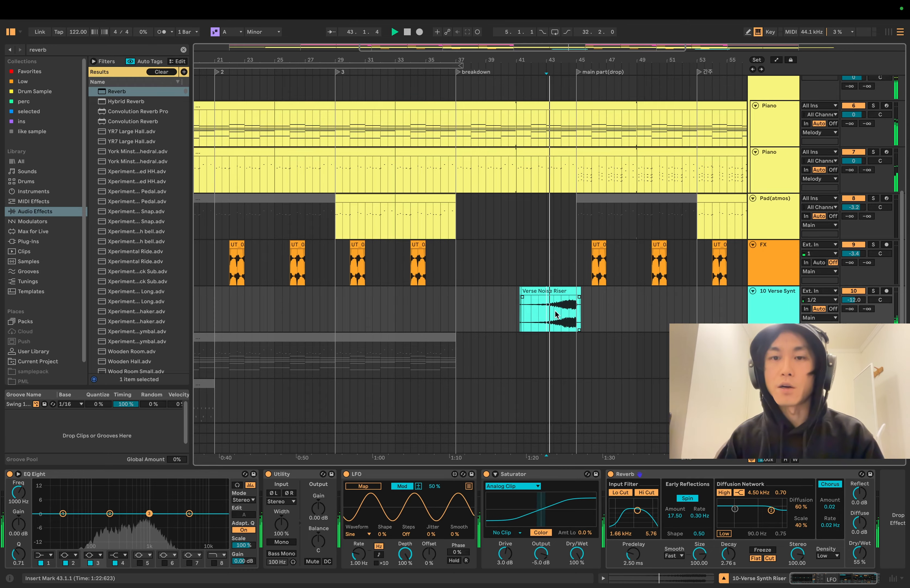
{"action": "left_click", "coordinate": [874, 291]}
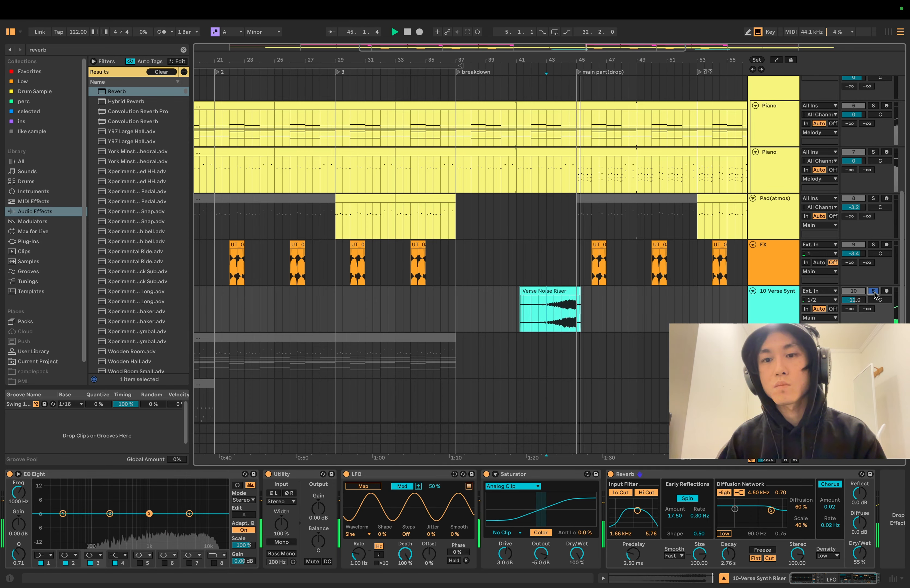
Turn off the riser's Reverb, play from bar 43.3 with the track unsoloed, and place the insert marker at bar 44.1.
{"action": "left_click", "coordinate": [611, 474]}
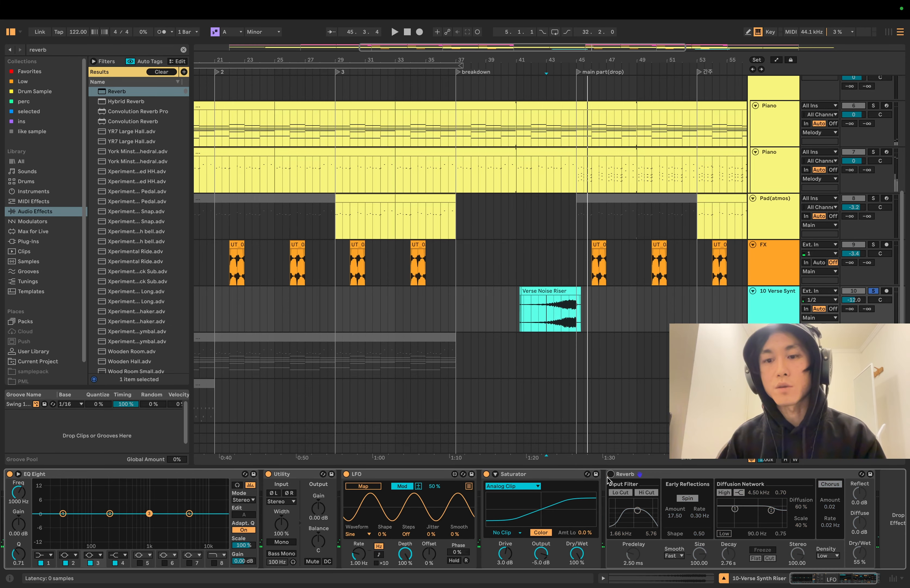
{"action": "left_click", "coordinate": [554, 305]}
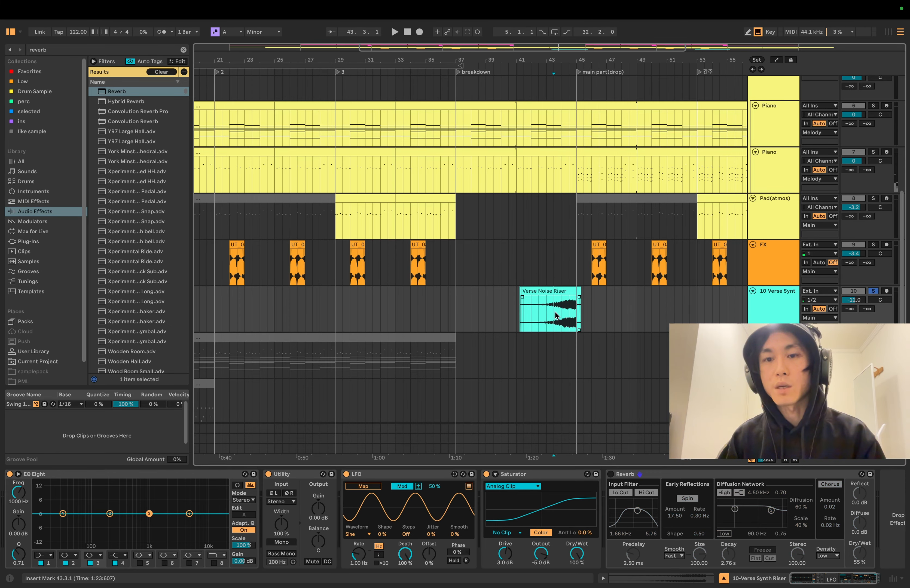
{"action": "key", "text": "space"}
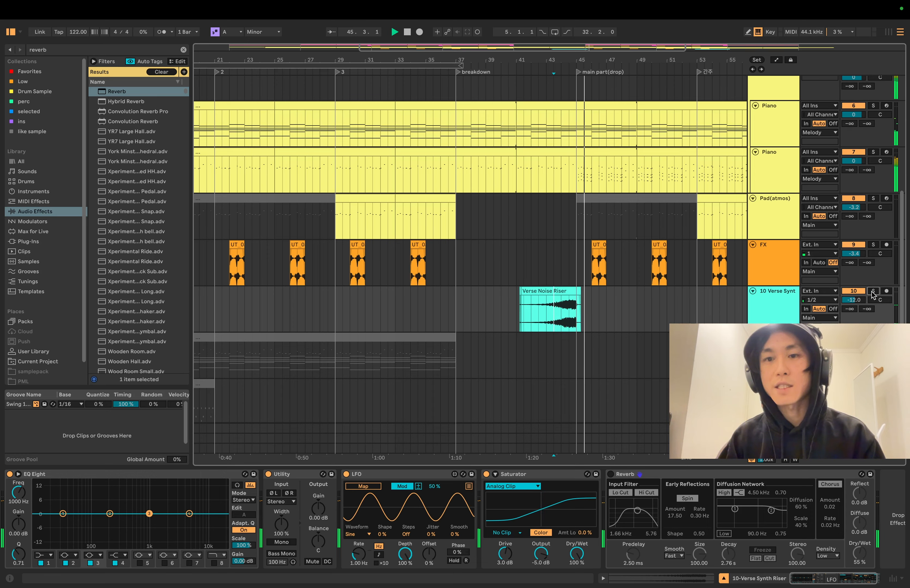
{"action": "left_click", "coordinate": [569, 309]}
{"action": "key", "text": "Left"}
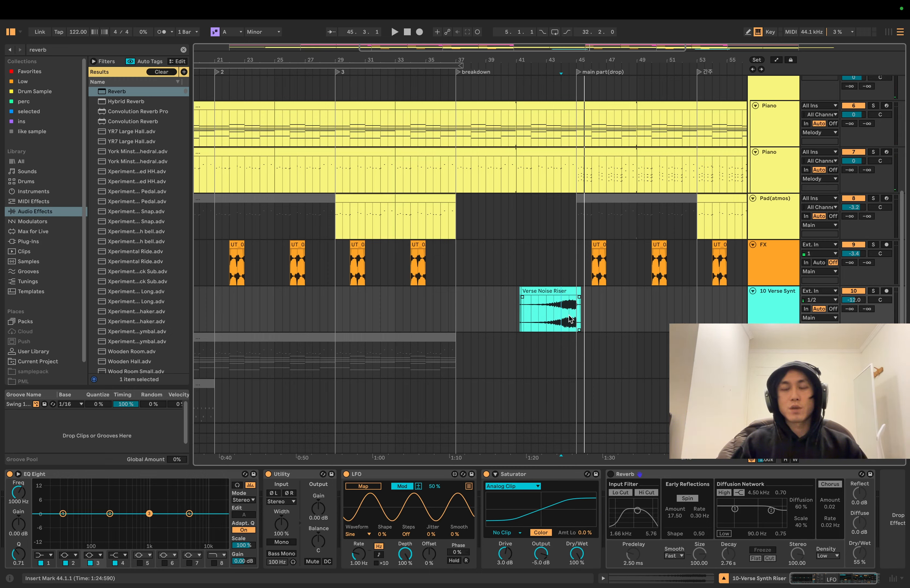
Play from bar 44.1 with the riser's Reverb off, turn the Reverb back on, and replay the same passage to compare.
{"action": "key", "text": "space"}
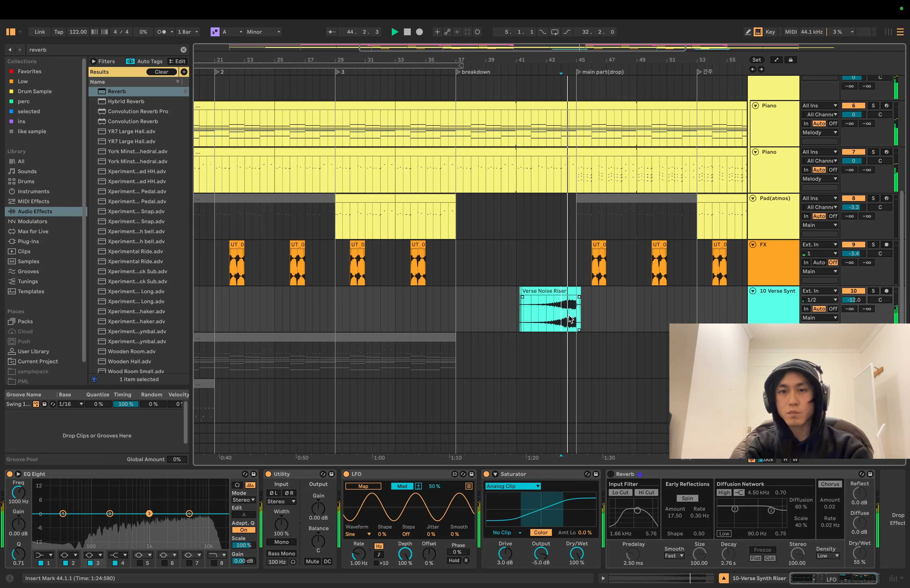
{"action": "key", "text": "space"}
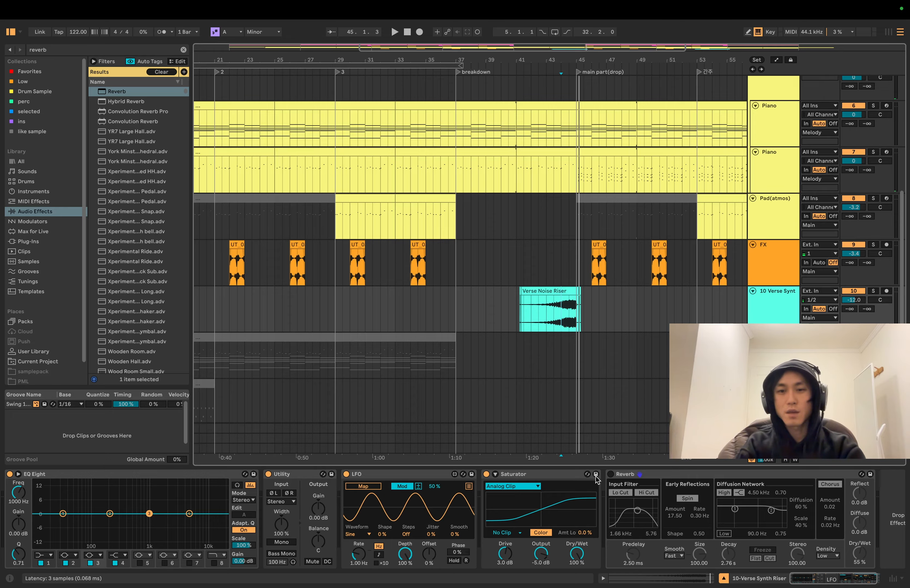
{"action": "left_click", "coordinate": [611, 474]}
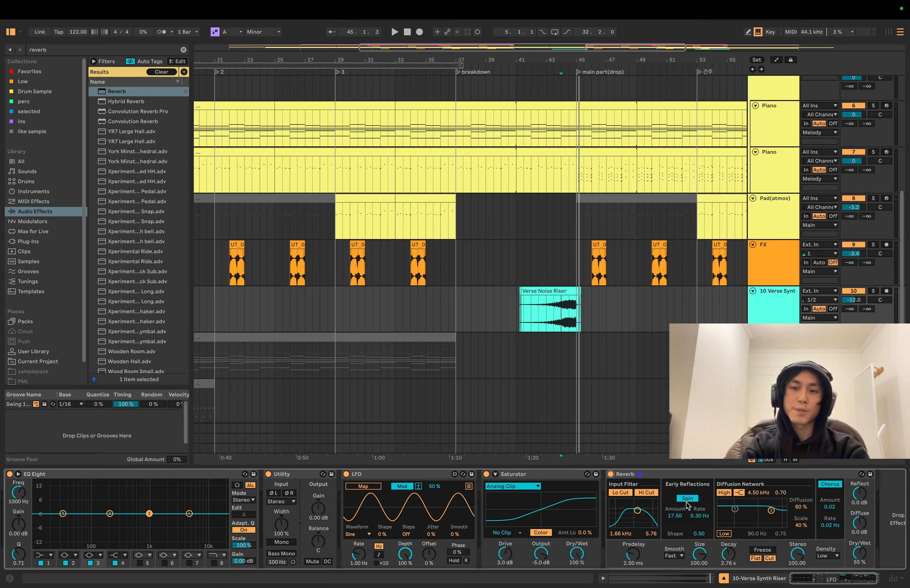
{"action": "key", "text": "space"}
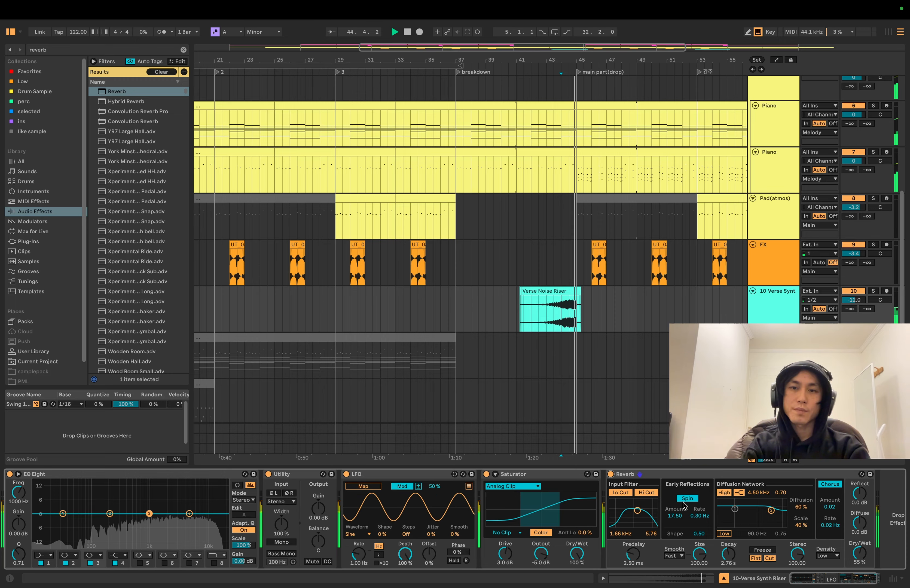
{"action": "key", "text": "space"}
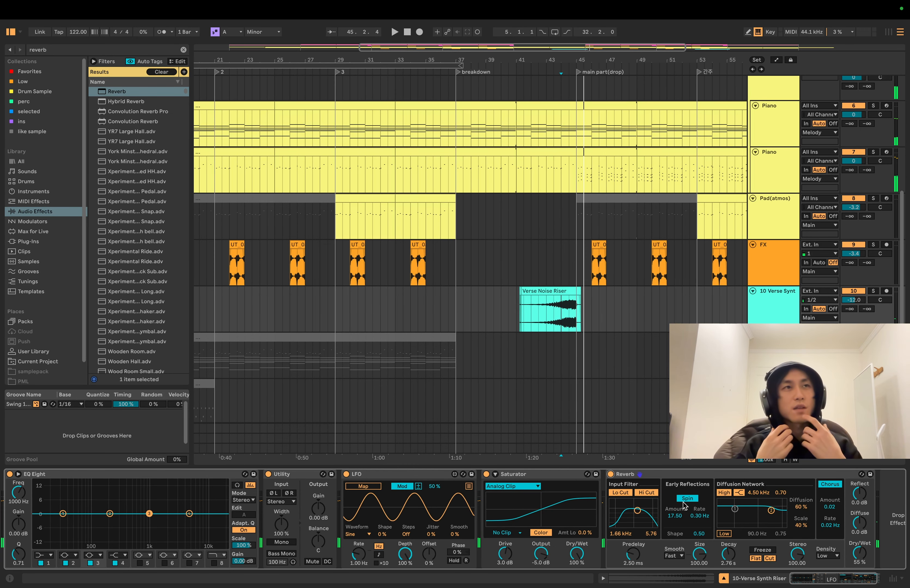
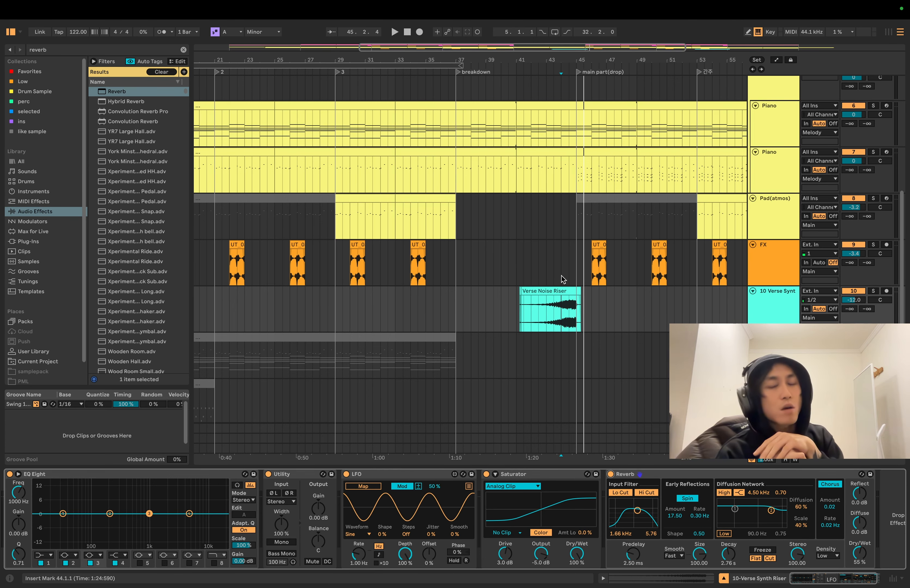
Show the Saturator Output automation on the second Piano track and lower it to -6.8 dB from the main part at bar 45 onward.
{"action": "key", "text": "space"}
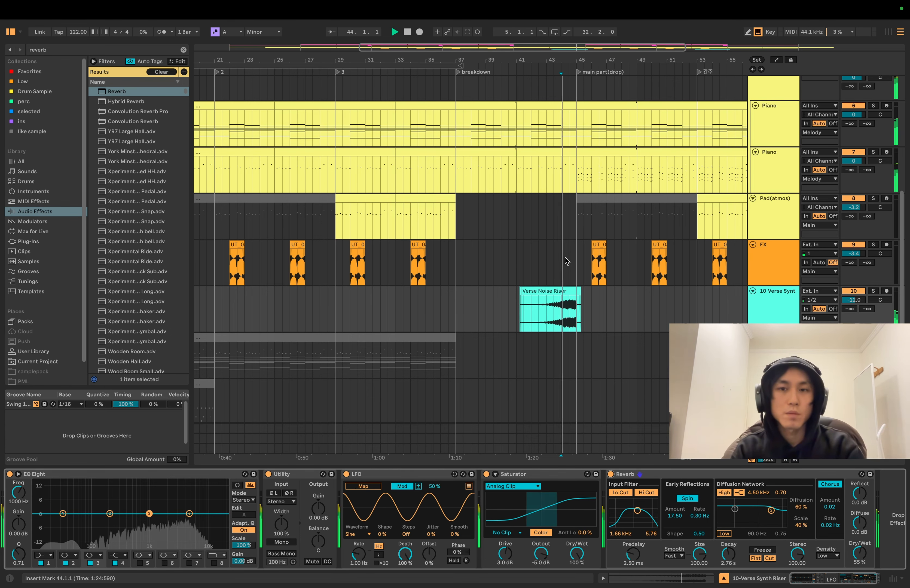
{"action": "scroll", "coordinate": [559, 228], "scroll_direction": "up", "scroll_amount": 3}
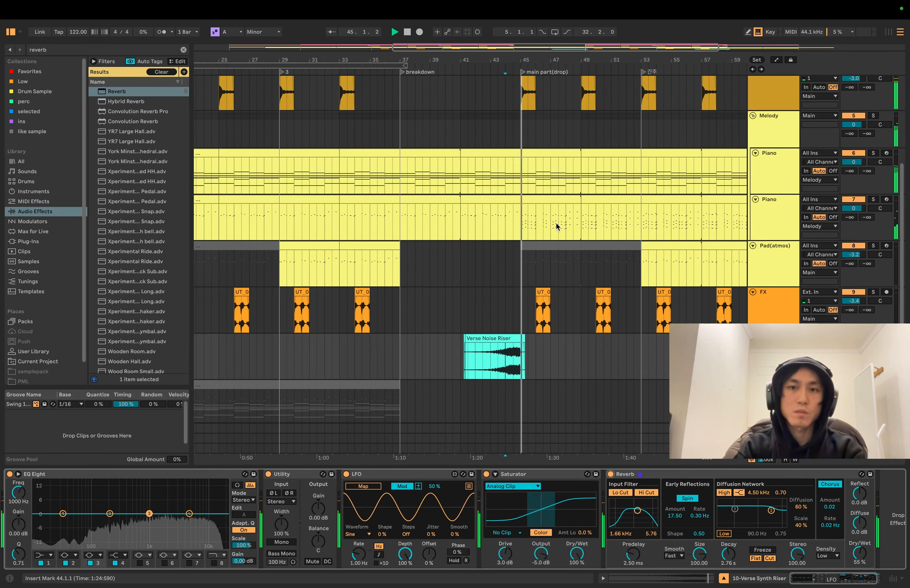
{"action": "left_click", "coordinate": [773, 210]}
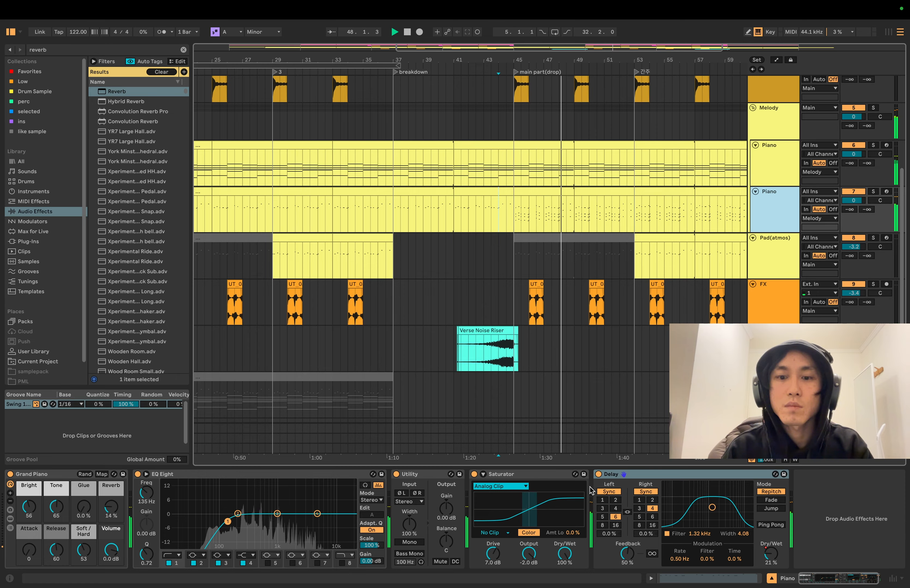
{"action": "right_click", "coordinate": [528, 552]}
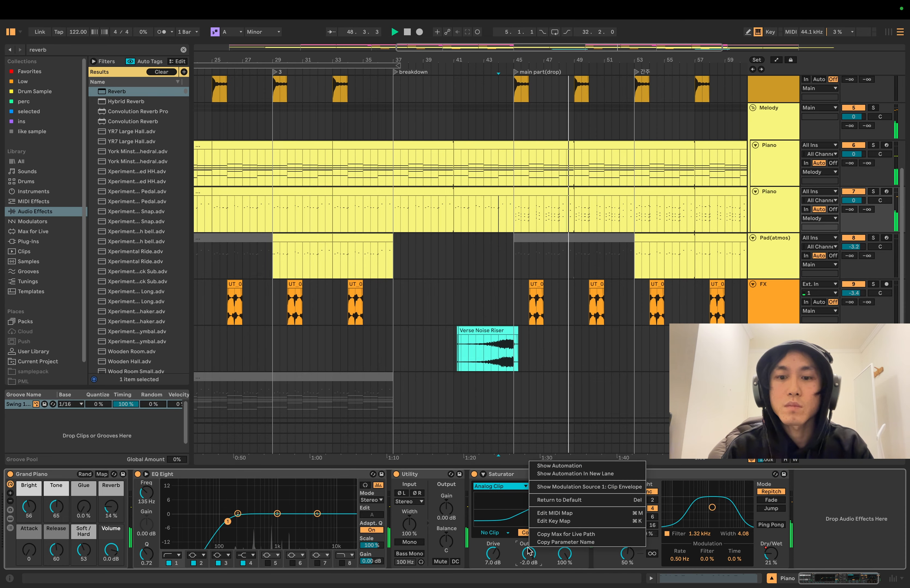
{"action": "left_click", "coordinate": [560, 465]}
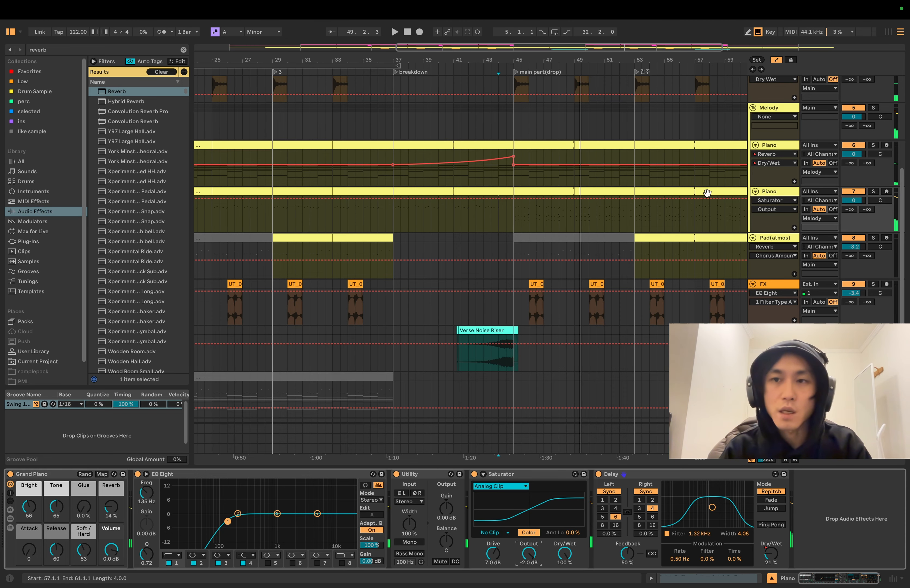
{"action": "left_click", "coordinate": [513, 198]}
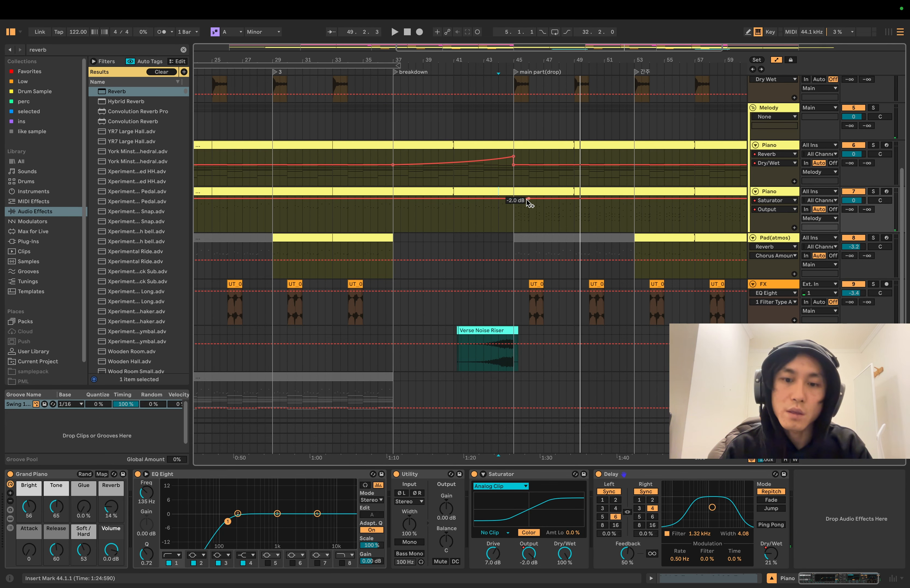
{"action": "left_click_drag", "start_coordinate": [527, 198], "coordinate": [521, 204]}
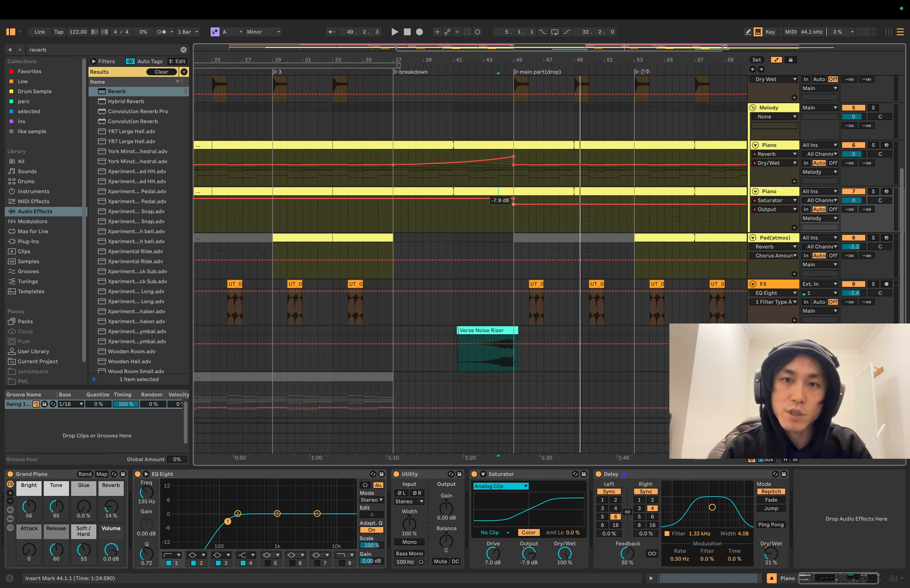
{"action": "key", "text": "space"}
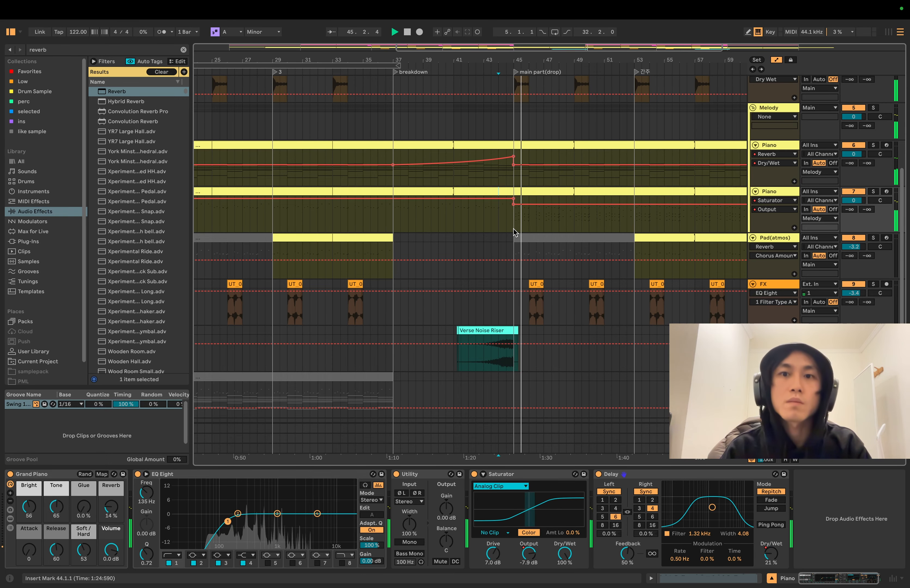
{"action": "mouse_move", "coordinate": [528, 209]}
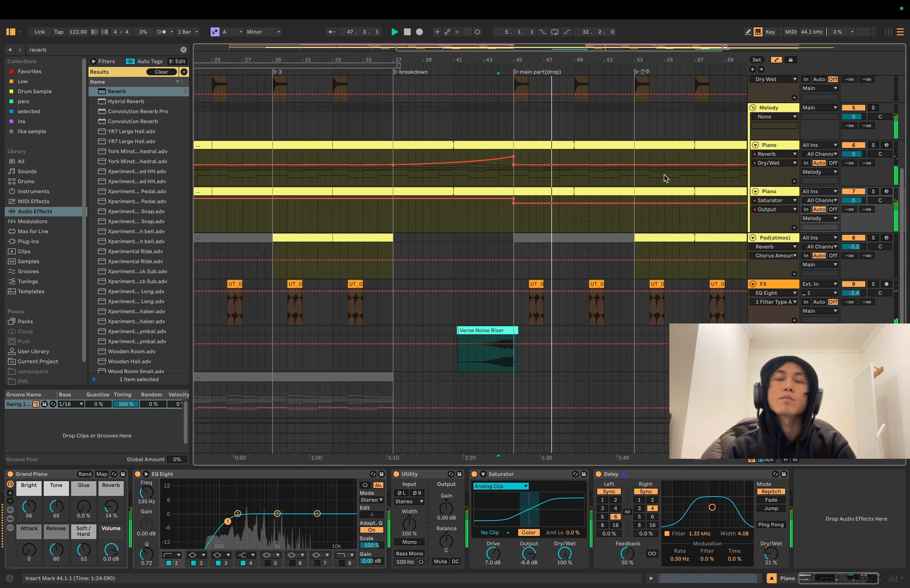
Listen through the main part while reviewing the tracks, with the automation lanes hidden and the Pad(atmos) track's devices shown.
{"action": "scroll", "coordinate": [628, 203], "scroll_direction": "up", "scroll_amount": 3}
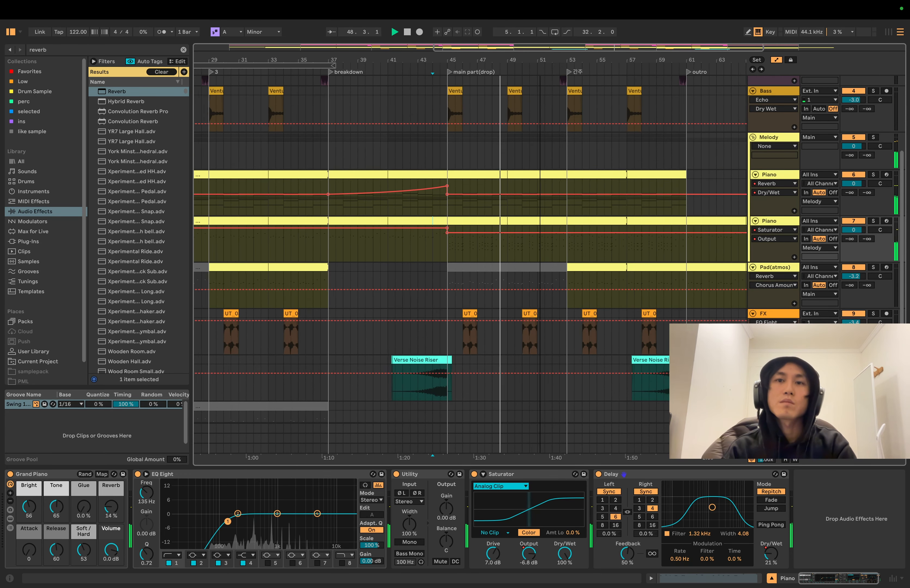
{"action": "key", "text": "minus"}
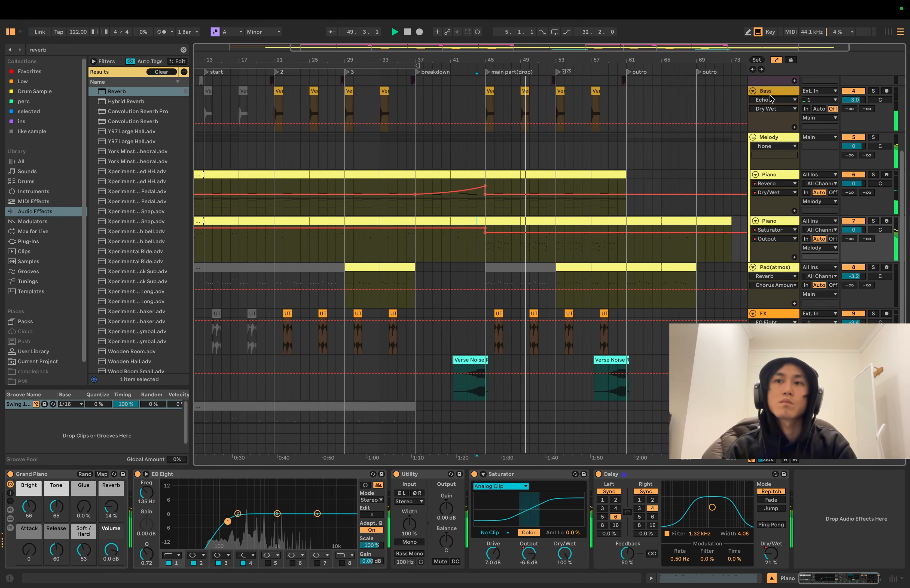
{"action": "scroll", "coordinate": [669, 194], "scroll_direction": "up", "scroll_amount": 5}
{"action": "scroll", "coordinate": [669, 195], "scroll_direction": "down", "scroll_amount": 4}
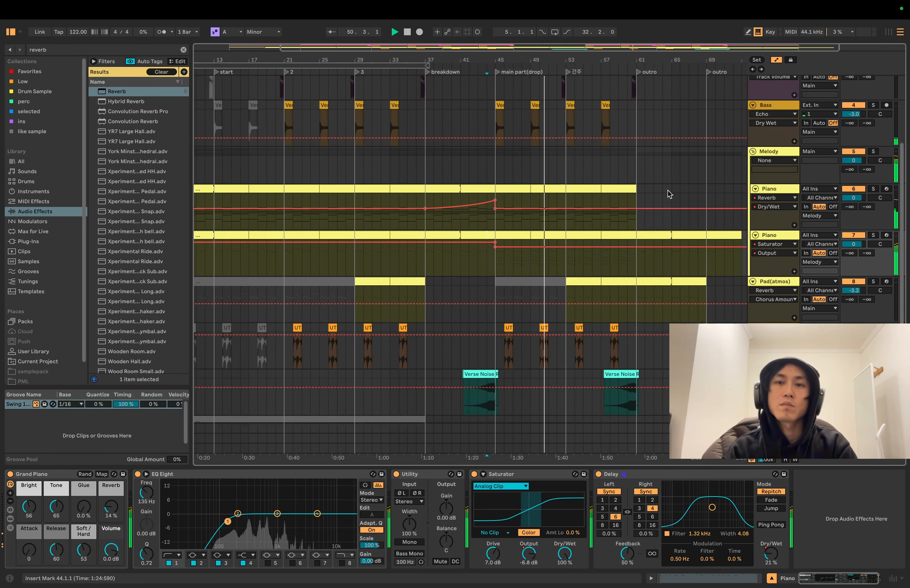
{"action": "scroll", "coordinate": [669, 194], "scroll_direction": "up", "scroll_amount": 3}
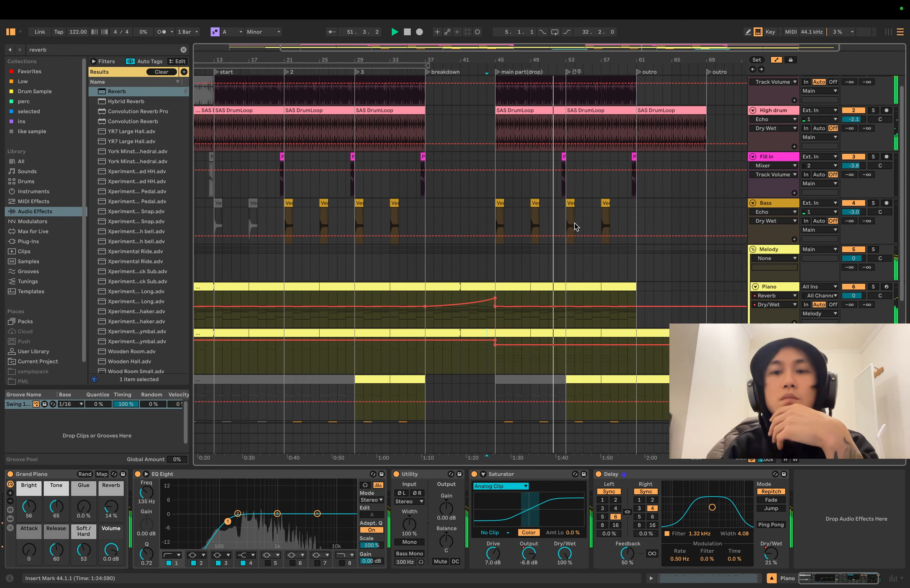
{"action": "scroll", "coordinate": [575, 226], "scroll_direction": "down", "scroll_amount": 6}
{"action": "scroll", "coordinate": [575, 226], "scroll_direction": "up", "scroll_amount": 3}
{"action": "scroll", "coordinate": [636, 229], "scroll_direction": "down", "scroll_amount": 3}
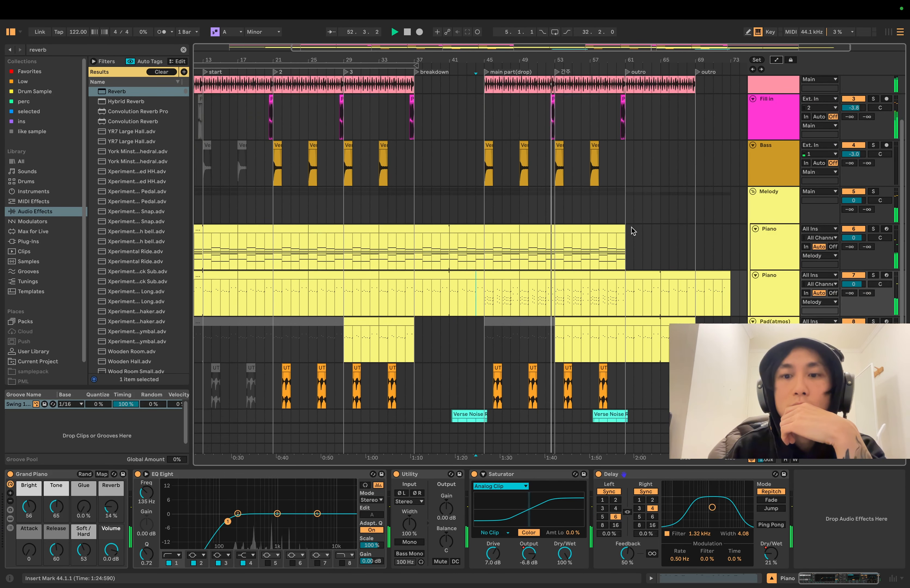
{"action": "left_click", "coordinate": [773, 282]}
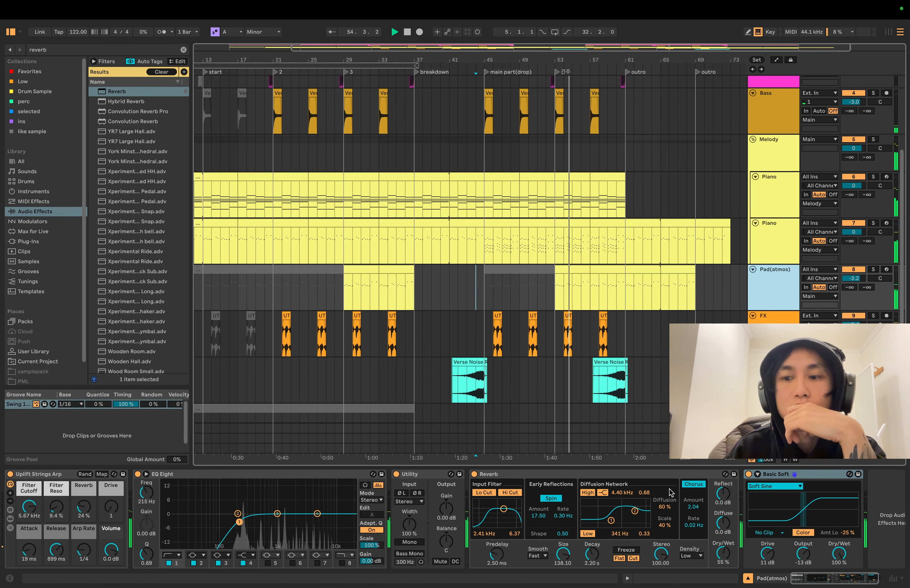
{"action": "scroll", "coordinate": [669, 493], "scroll_direction": "right", "scroll_amount": 2}
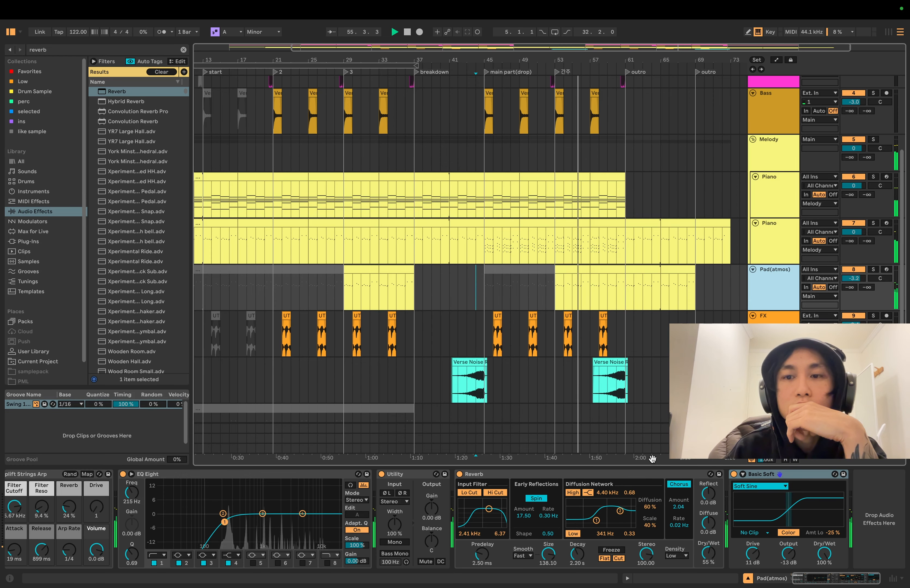
{"action": "scroll", "coordinate": [657, 387], "scroll_direction": "down", "scroll_amount": 5}
{"action": "scroll", "coordinate": [665, 358], "scroll_direction": "left", "scroll_amount": 5}
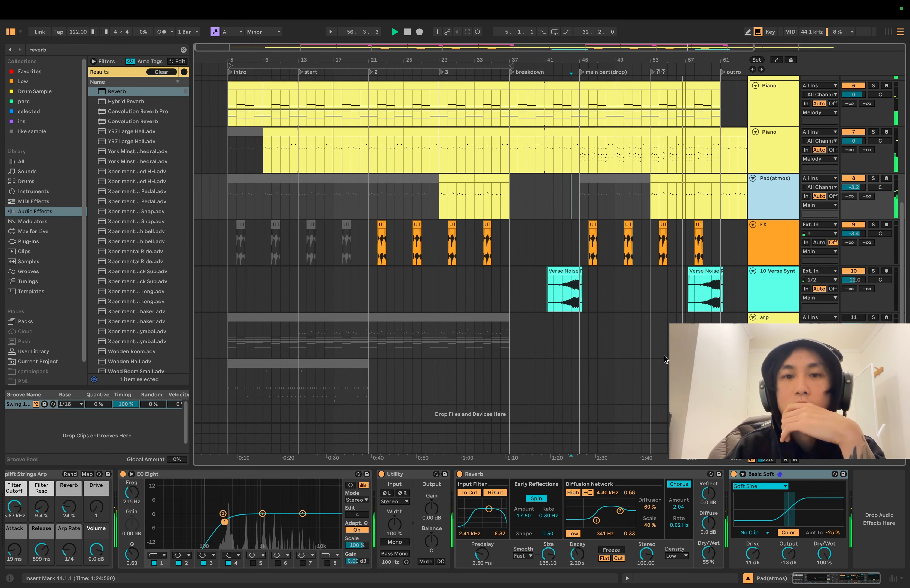
Insert an audio track after the arp track and move the arp track above the Verse Synth Riser track.
{"action": "right_click", "coordinate": [773, 320]}
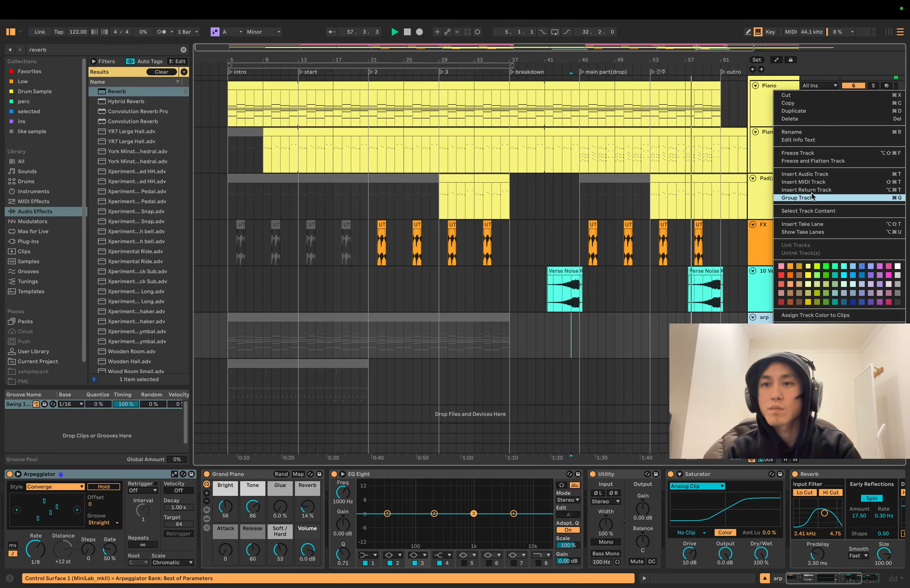
{"action": "left_click", "coordinate": [805, 174]}
{"action": "left_click_drag", "start_coordinate": [765, 318], "coordinate": [772, 277]}
Search the sample folder for "ambi" and place a PML ambience loop on the new audio track at bar 5.
{"action": "left_click", "coordinate": [183, 50]}
{"action": "type", "text": "am"}
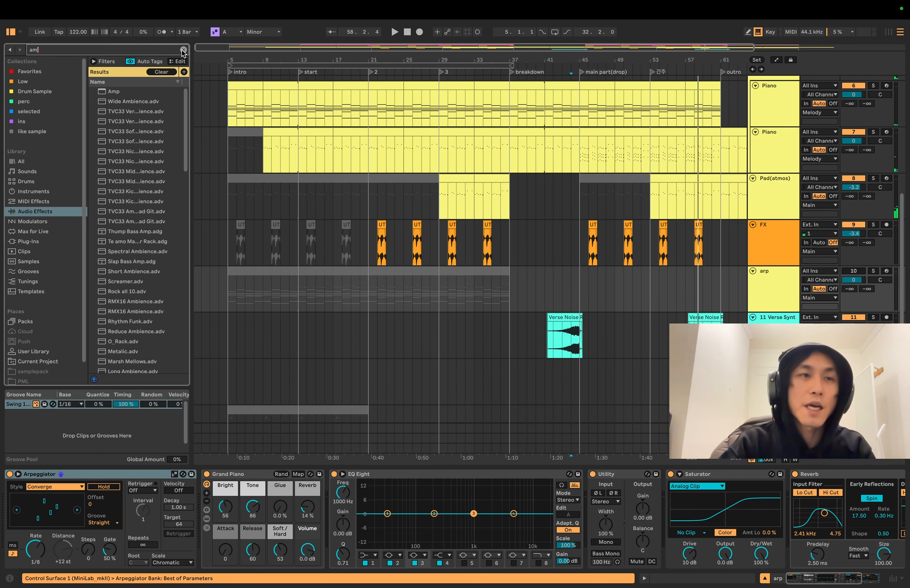
{"action": "type", "text": "bi"}
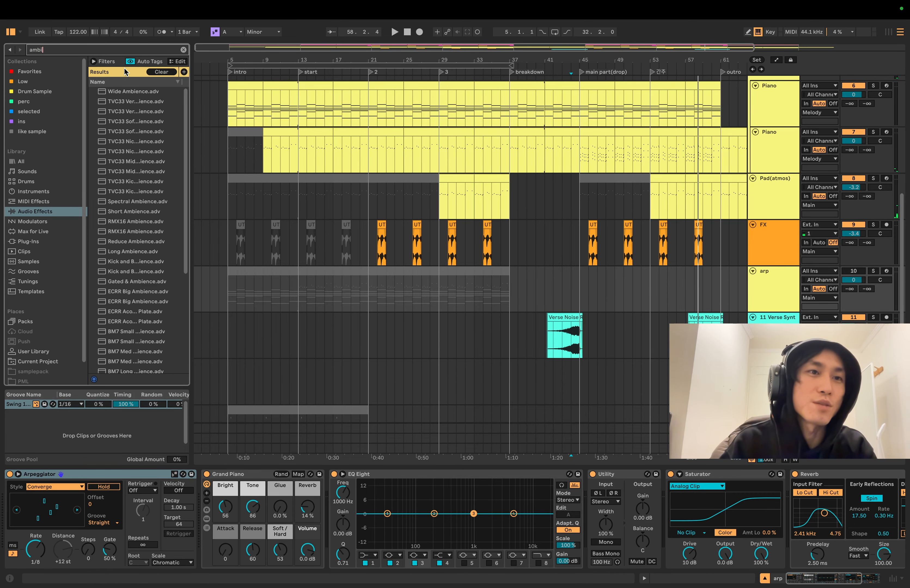
{"action": "key", "text": "BackSpace"}
{"action": "key", "text": "BackSpace"}
{"action": "type", "text": "bi"}
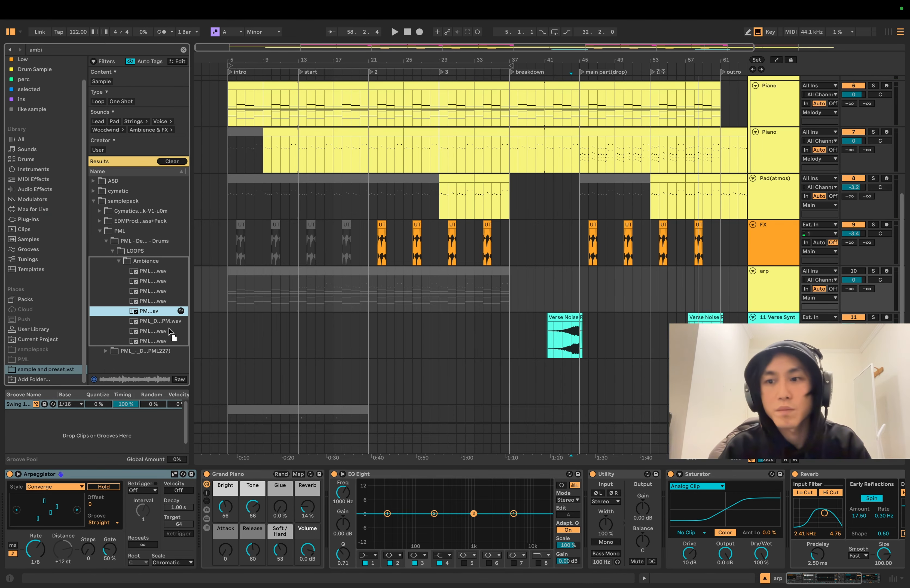
{"action": "left_click_drag", "start_coordinate": [171, 333], "coordinate": [241, 367]}
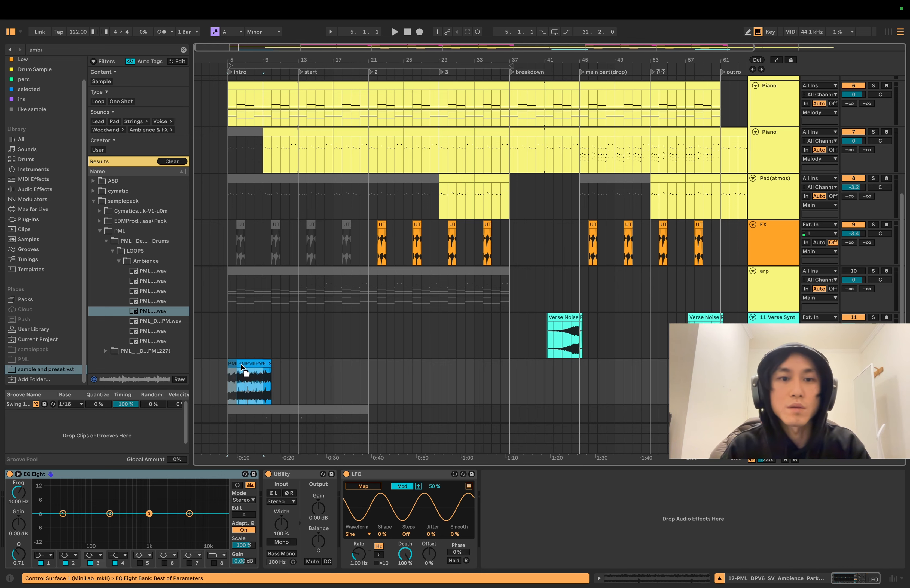
Duplicate the ambience clip end to end until the copies reach bar 69.
{"action": "key", "text": "ctrl+d"}
{"action": "key", "text": "ctrl+d"}
{"action": "key", "text": "ctrl+d"}
{"action": "key", "text": "ctrl+d"}
{"action": "key", "text": "ctrl+d"}
{"action": "key", "text": "ctrl+d"}
{"action": "key", "text": "ctrl+d"}
{"action": "key", "text": "ctrl+d"}
{"action": "key", "text": "ctrl+d"}
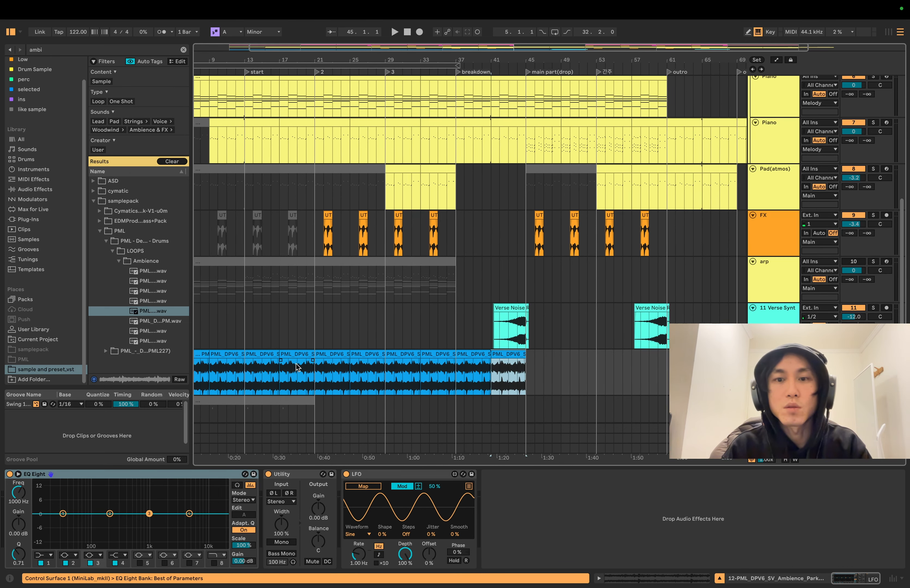
{"action": "key", "text": "ctrl+d"}
{"action": "key", "text": "ctrl+d"}
{"action": "key", "text": "ctrl+d"}
{"action": "key", "text": "ctrl+d"}
{"action": "key", "text": "ctrl+d"}
{"action": "key", "text": "ctrl+d"}
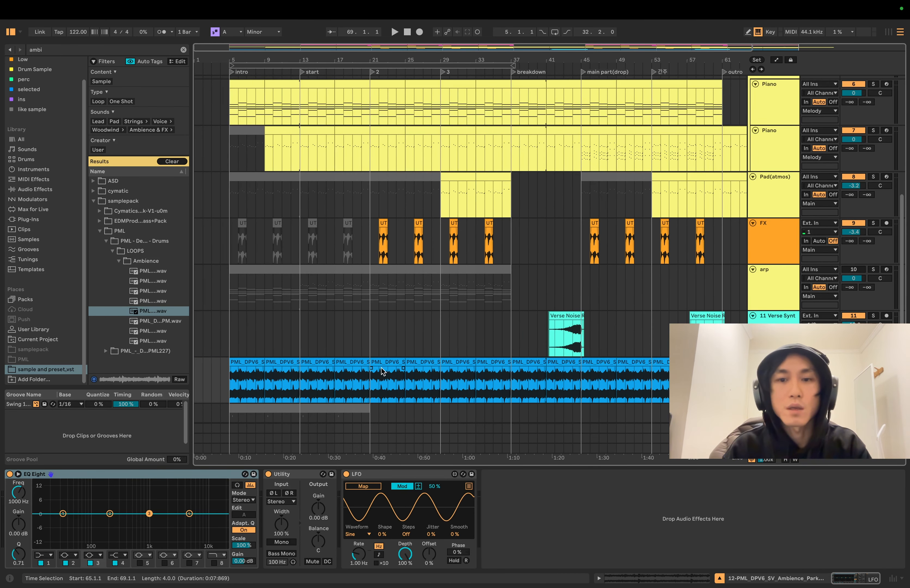
Play the arrangement to hear the ambience clips, and select the clip range from bar 5 to about bar 36.
{"action": "key", "text": "space"}
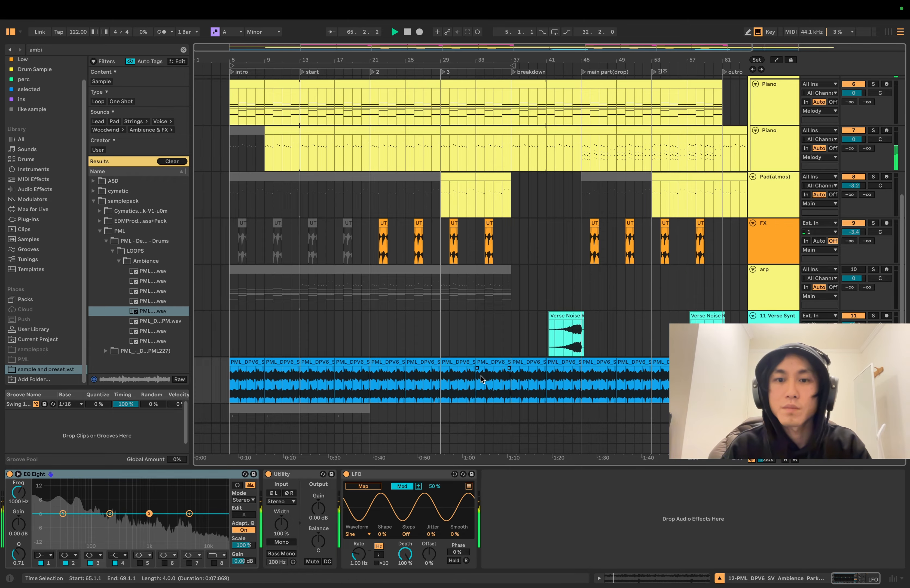
{"action": "left_click", "coordinate": [439, 359]}
{"action": "mouse_move", "coordinate": [513, 367]}
{"action": "left_mouse_down"}
{"action": "mouse_move", "coordinate": [235, 373]}
{"action": "mouse_move", "coordinate": [504, 363]}
{"action": "left_mouse_up"}
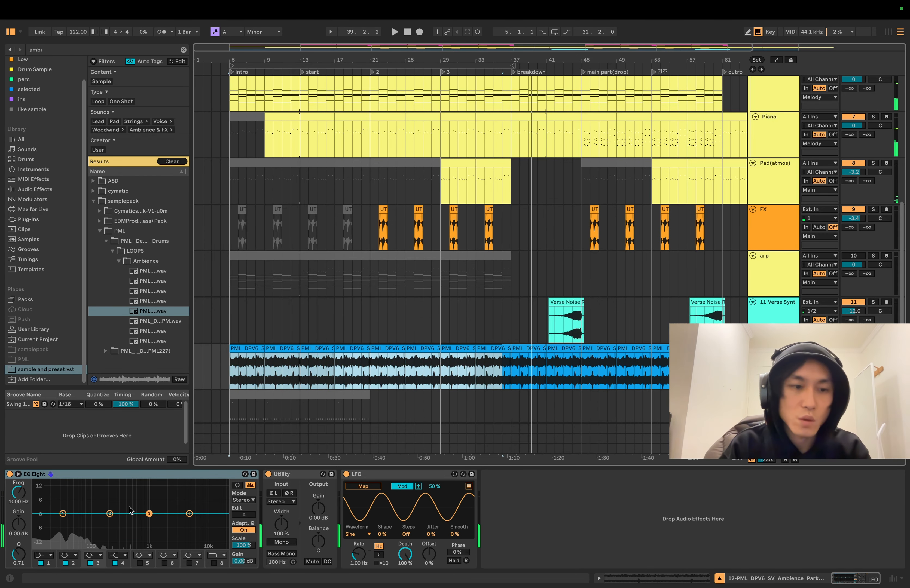
On the ambience track's EQ Eight, make band 1 a low cut and band 4 a high cut at 2.50 kHz with Q 0.78.
{"action": "left_click", "coordinate": [46, 556]}
{"action": "left_click", "coordinate": [46, 493]}
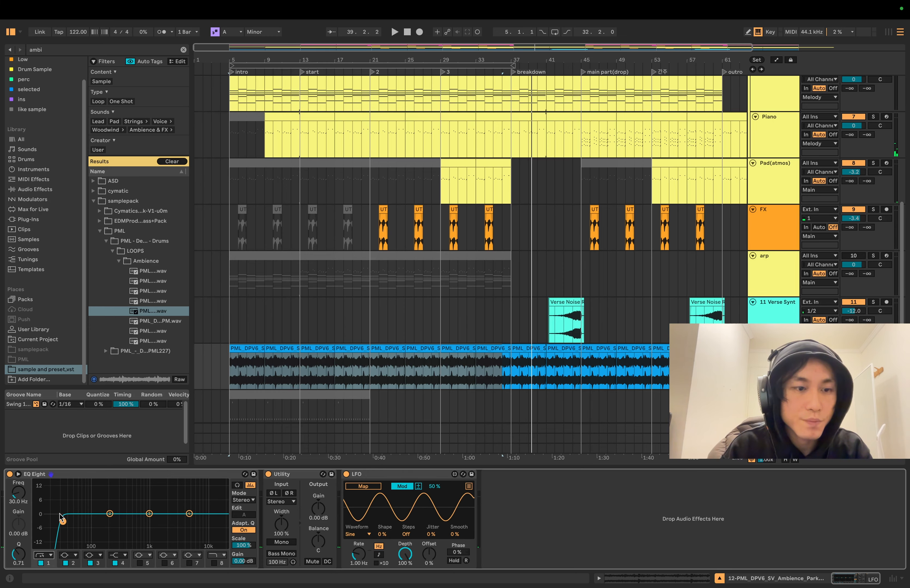
{"action": "left_click", "coordinate": [113, 556]}
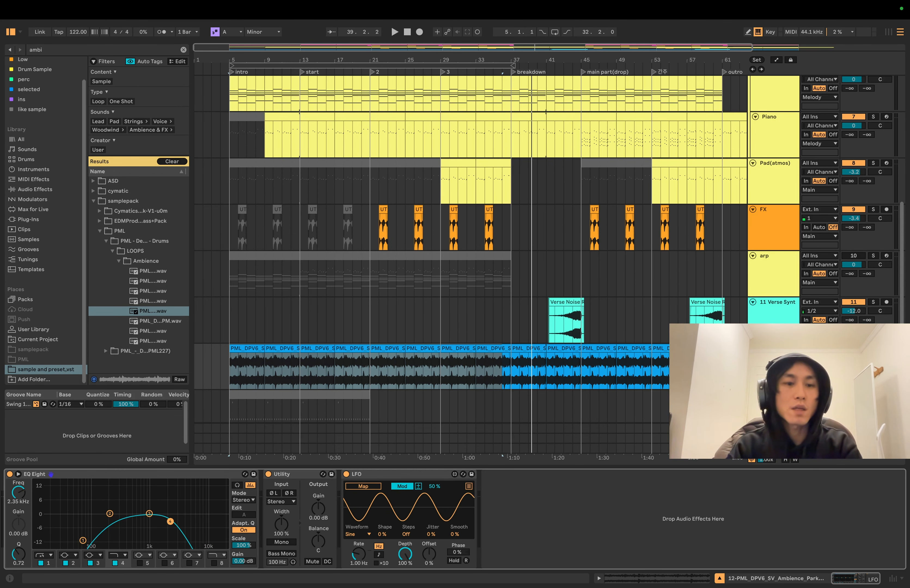
{"action": "key", "text": "space"}
{"action": "left_click_drag", "start_coordinate": [170, 522], "coordinate": [171, 521]}
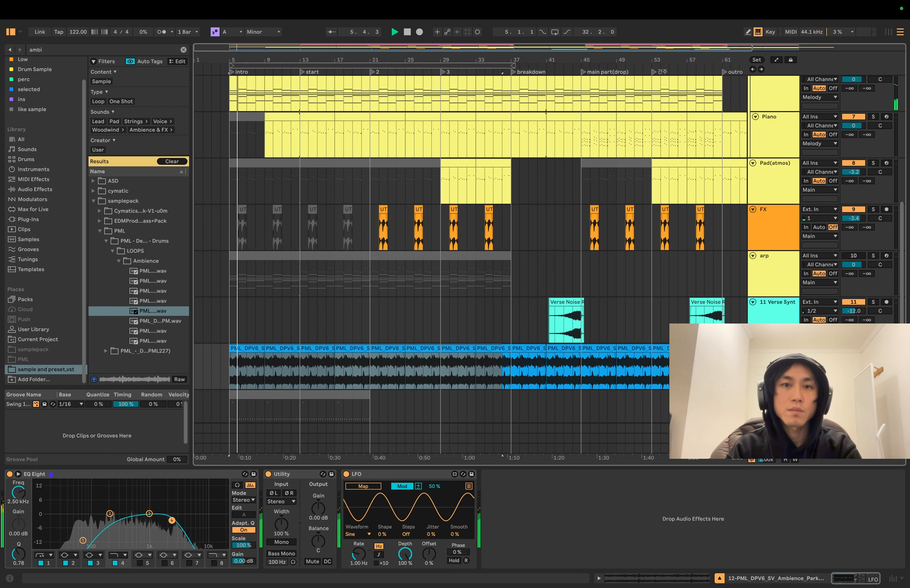
Move the ambience track to sit just above the FX track and rename it Ambient.
{"action": "key", "text": "space"}
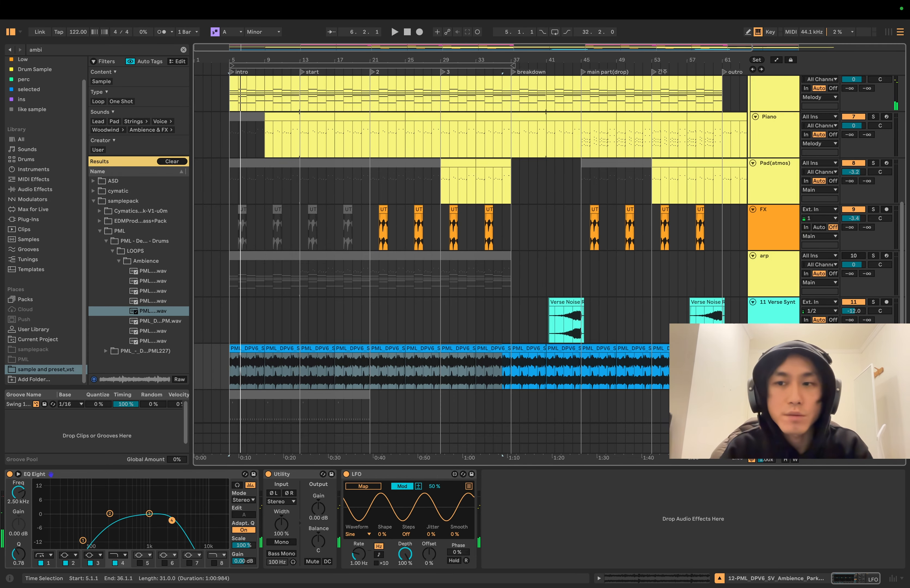
{"action": "left_click_drag", "start_coordinate": [772, 346], "coordinate": [770, 187]}
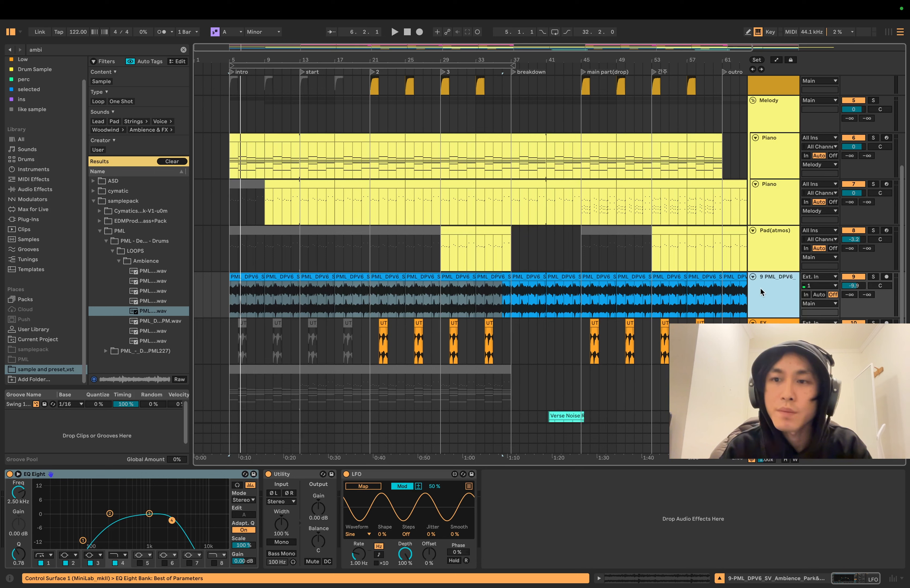
{"action": "right_click", "coordinate": [774, 293]}
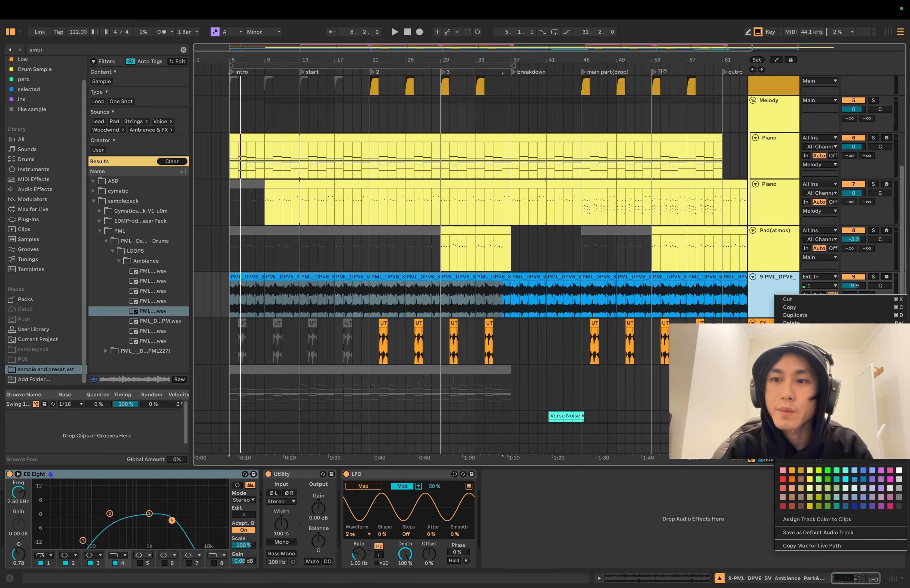
{"action": "key", "text": "super+r"}
{"action": "type", "text": "A"}
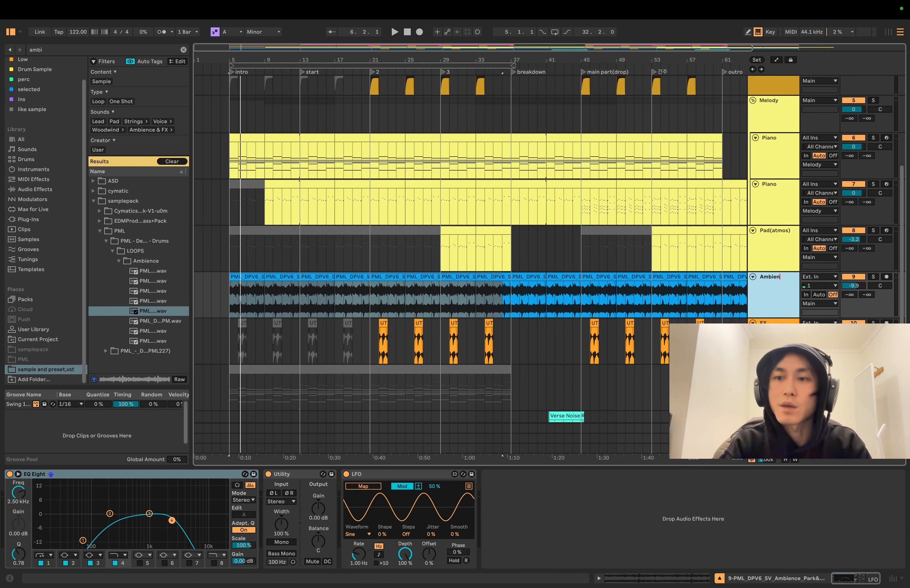
{"action": "type", "text": "mbient"}
{"action": "key", "text": "Return"}
Set the Ambient track's volume to -14.5 dB while checking it in playback.
{"action": "key", "text": "space"}
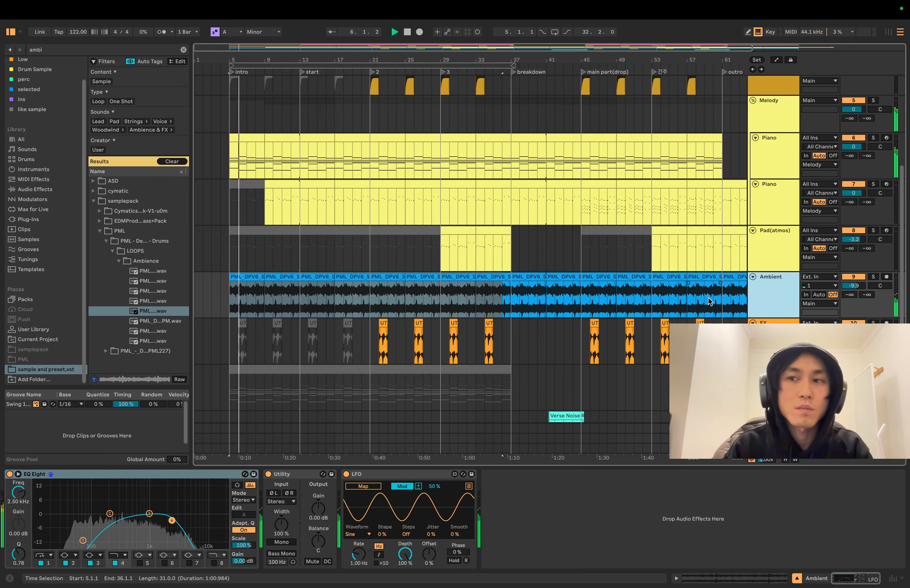
{"action": "key", "text": "space"}
{"action": "left_click", "coordinate": [853, 286]}
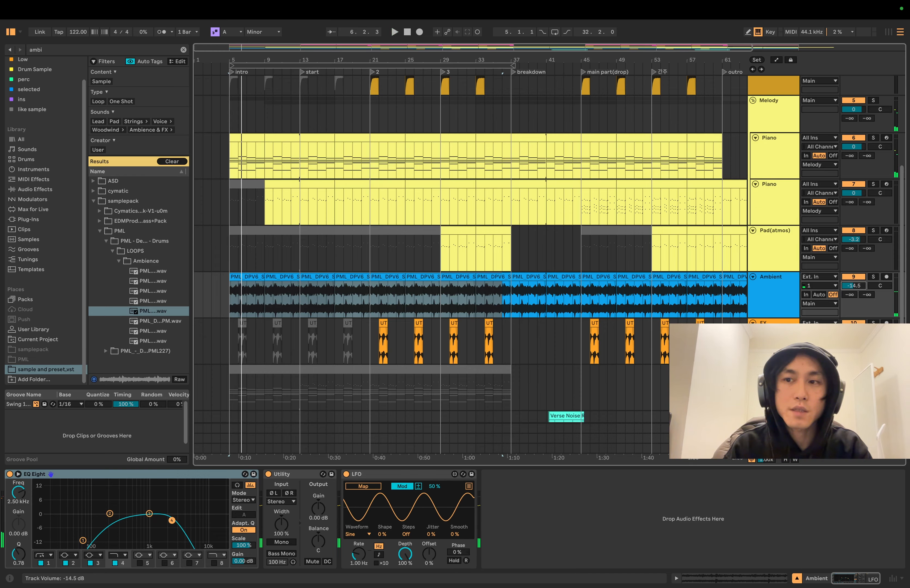
{"action": "key", "text": "space"}
Search the audio effects for "reverb" and add Reverb to the Ambient track with a decay of 10.3 s.
{"action": "left_click", "coordinate": [184, 50]}
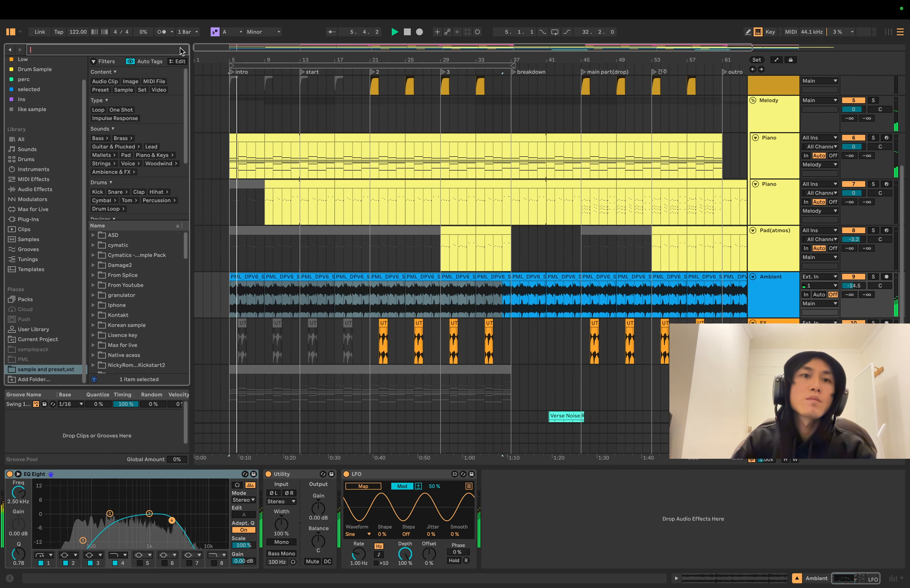
{"action": "type", "text": "e"}
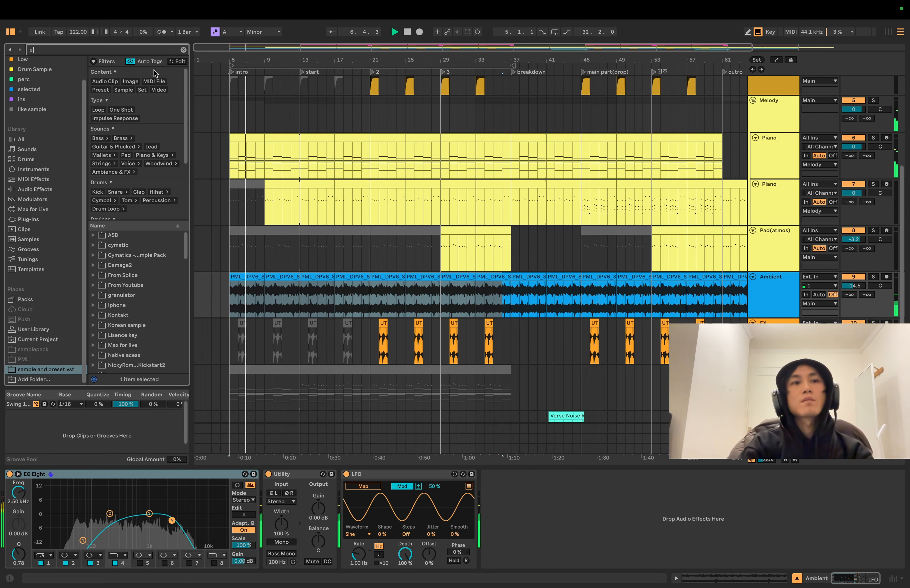
{"action": "type", "text": "ev"}
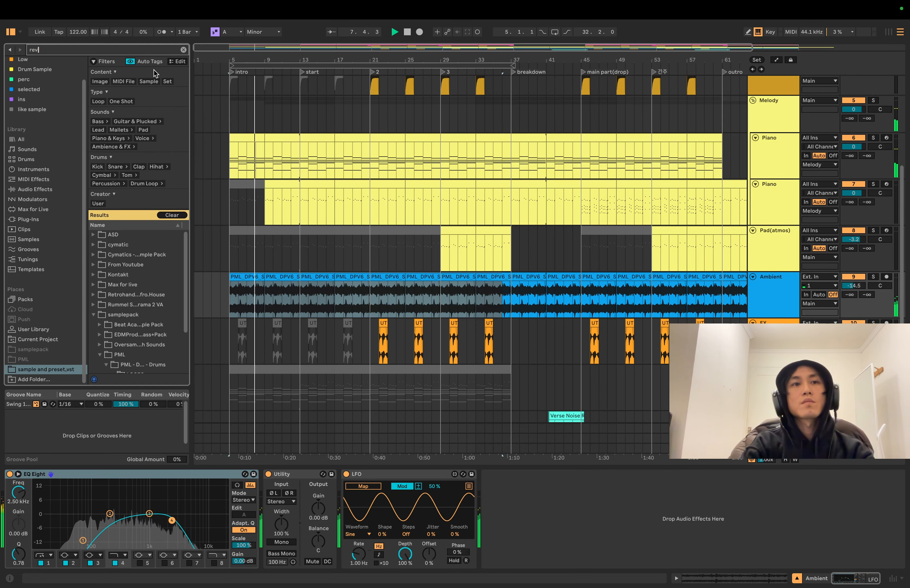
{"action": "type", "text": "erb"}
{"action": "left_click", "coordinate": [34, 188]}
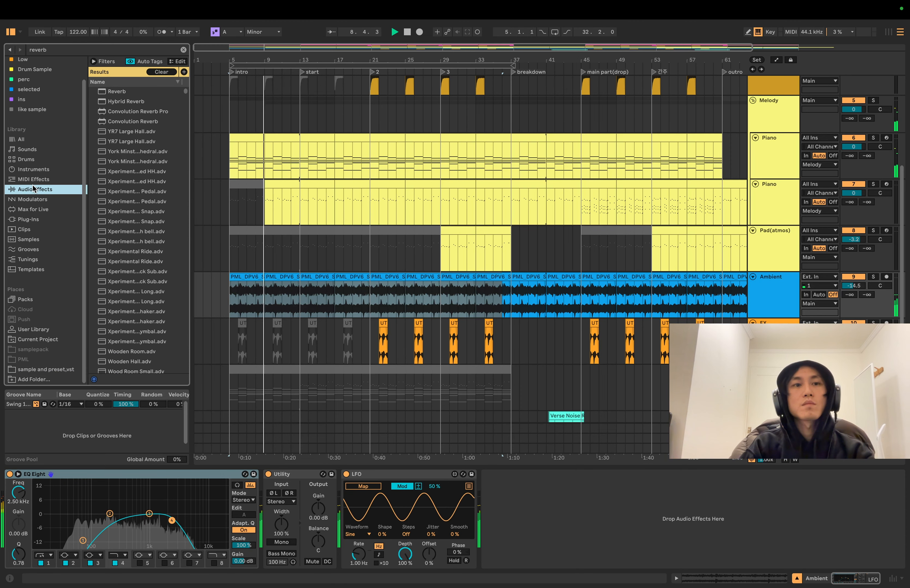
{"action": "double_click", "coordinate": [121, 94]}
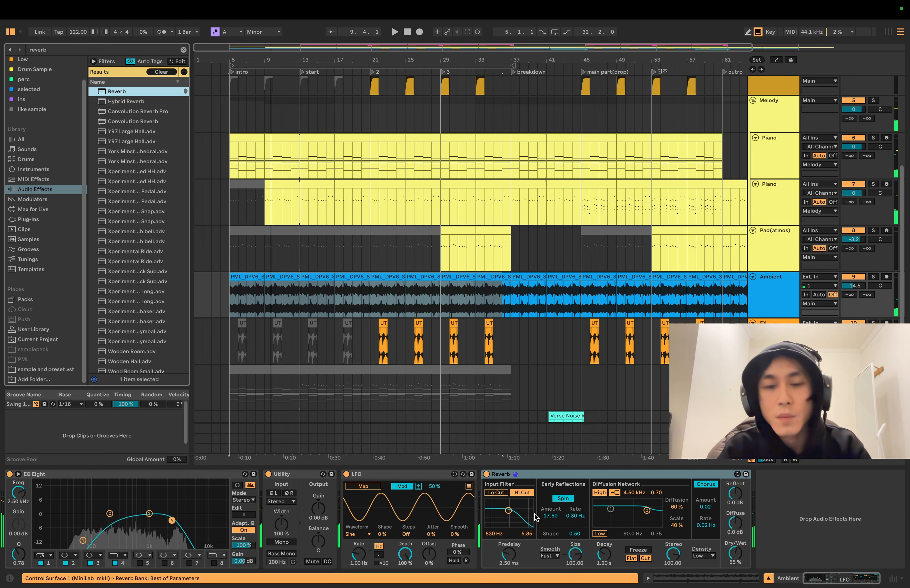
{"action": "left_click_drag", "start_coordinate": [604, 557], "coordinate": [603, 545]}
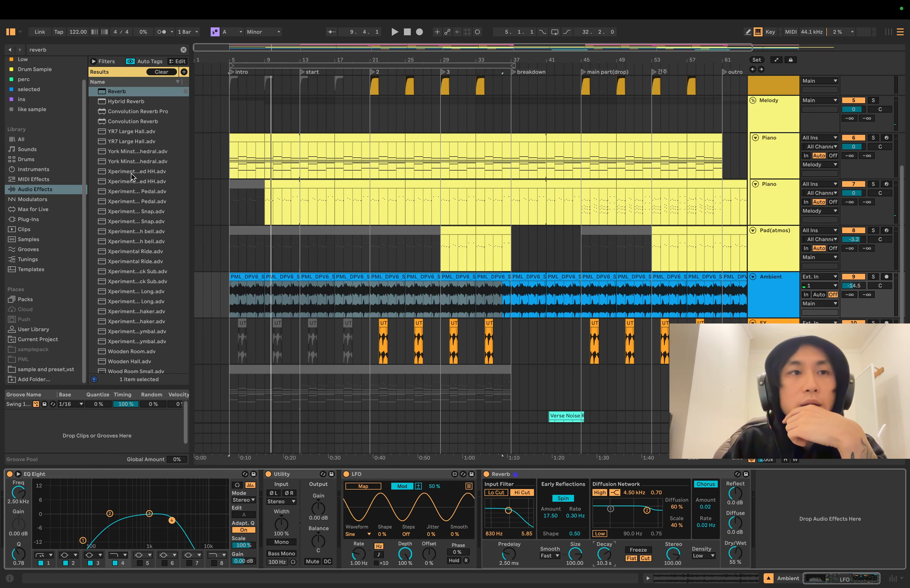
Load the Reverb preset Ambience on the Ambient track and play the arrangement to hear it.
{"action": "left_click", "coordinate": [184, 50]}
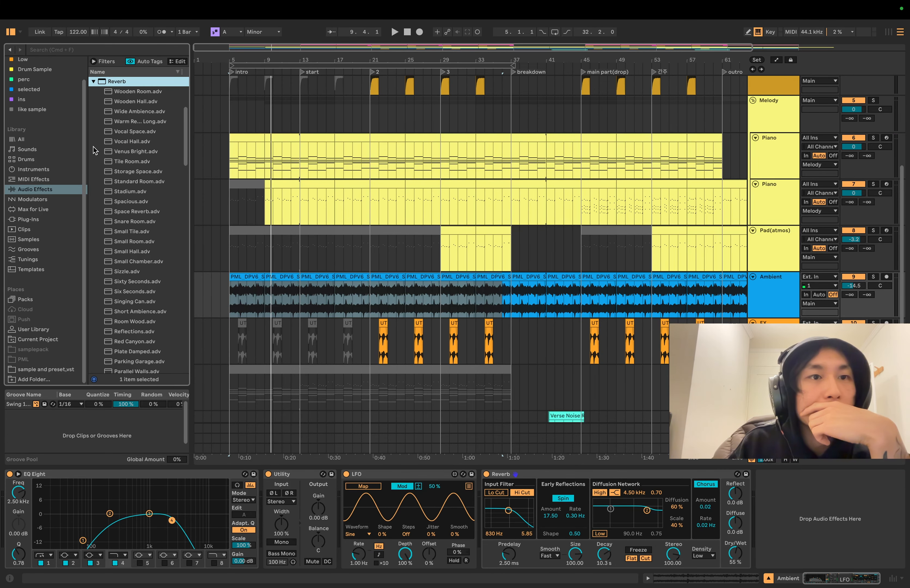
{"action": "scroll", "coordinate": [161, 183], "scroll_direction": "down", "scroll_amount": 1}
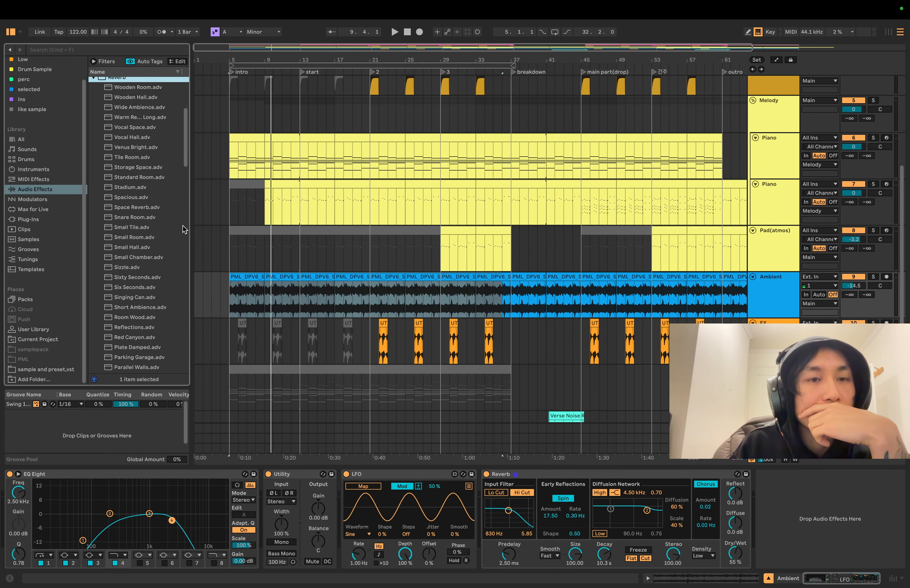
{"action": "left_click_drag", "start_coordinate": [190, 226], "coordinate": [235, 230]}
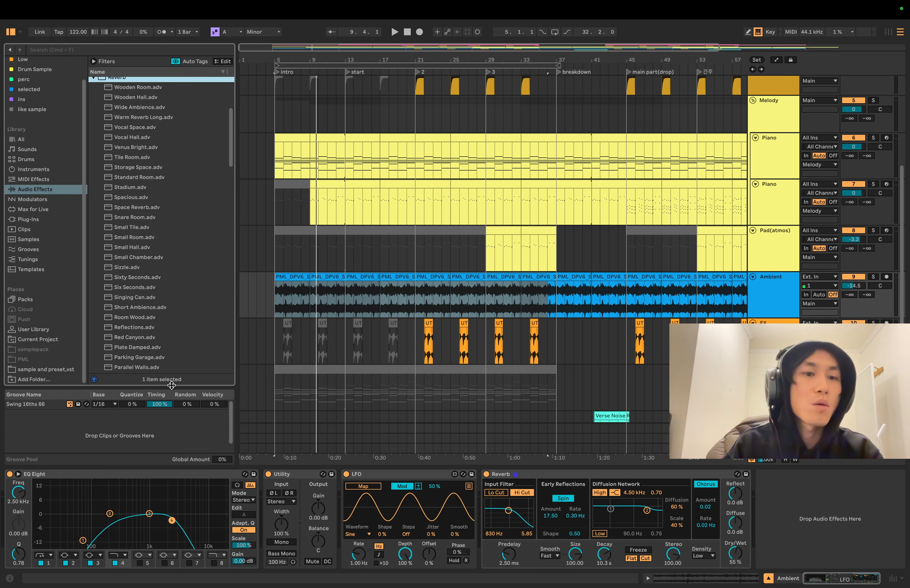
{"action": "scroll", "coordinate": [157, 304], "scroll_direction": "down", "scroll_amount": 5}
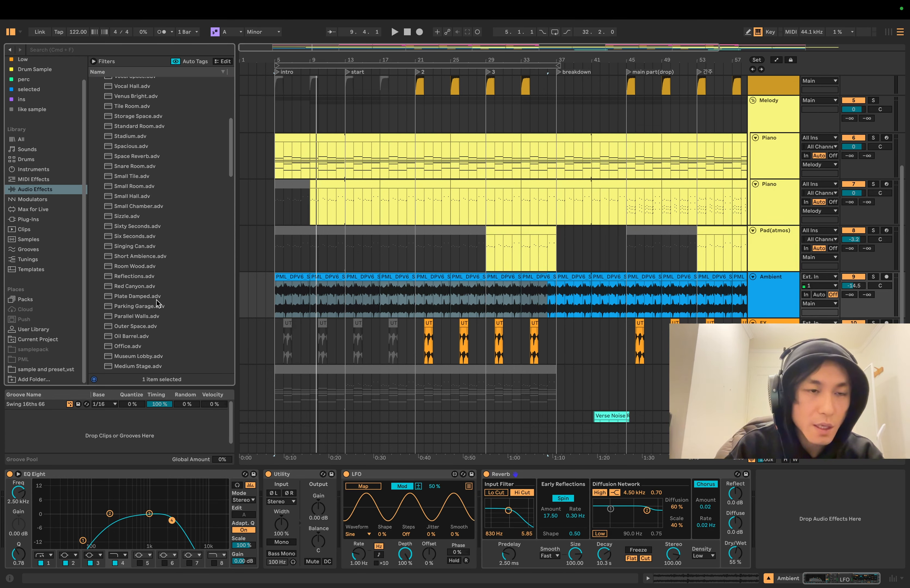
{"action": "scroll", "coordinate": [159, 345], "scroll_direction": "down", "scroll_amount": 20}
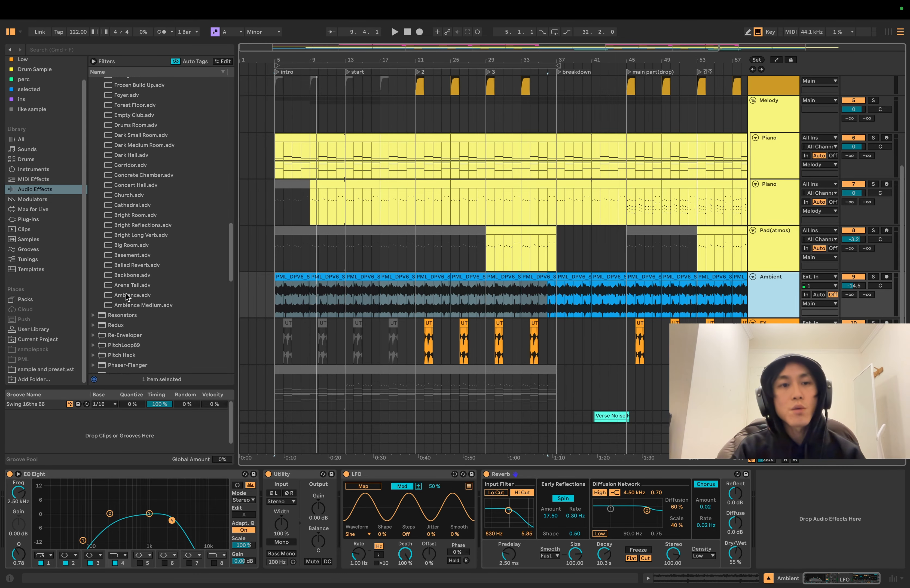
{"action": "double_click", "coordinate": [128, 295]}
{"action": "key", "text": "space"}
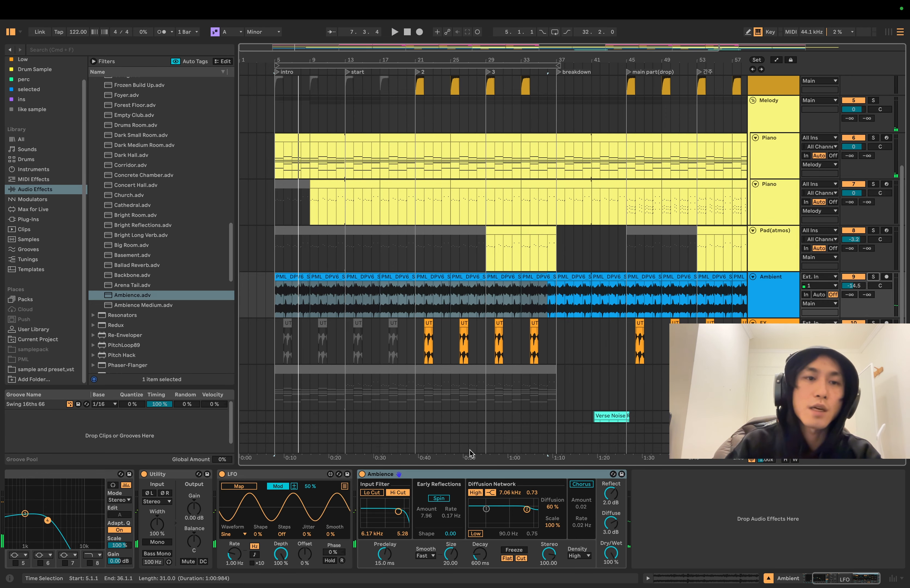
{"action": "scroll", "coordinate": [500, 160], "scroll_direction": "up", "scroll_amount": 3}
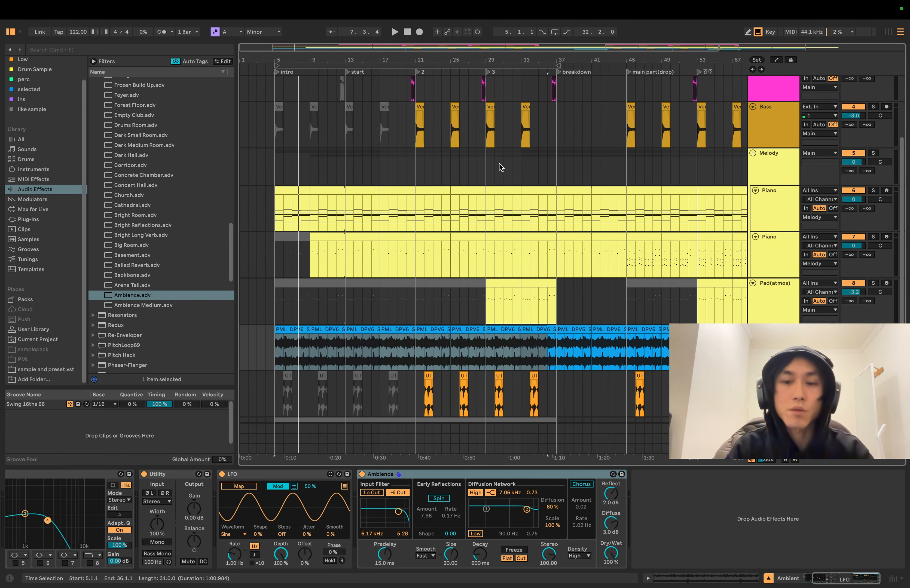
{"action": "key", "text": "space"}
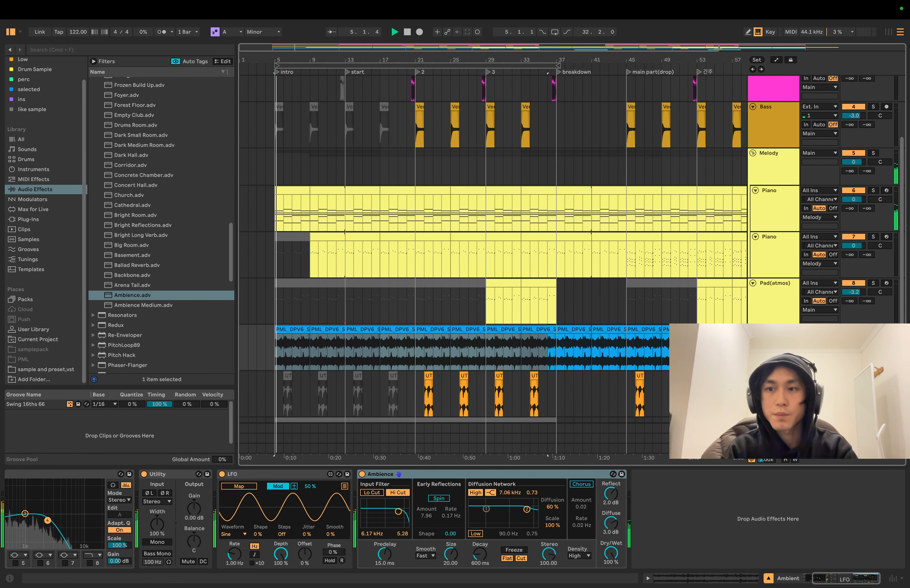
{"action": "scroll", "coordinate": [606, 191], "scroll_direction": "up", "scroll_amount": 6}
Add a Saturator to the Low Drum track with drive at 4.0 dB and output at -4.0 dB.
{"action": "left_click", "coordinate": [606, 100]}
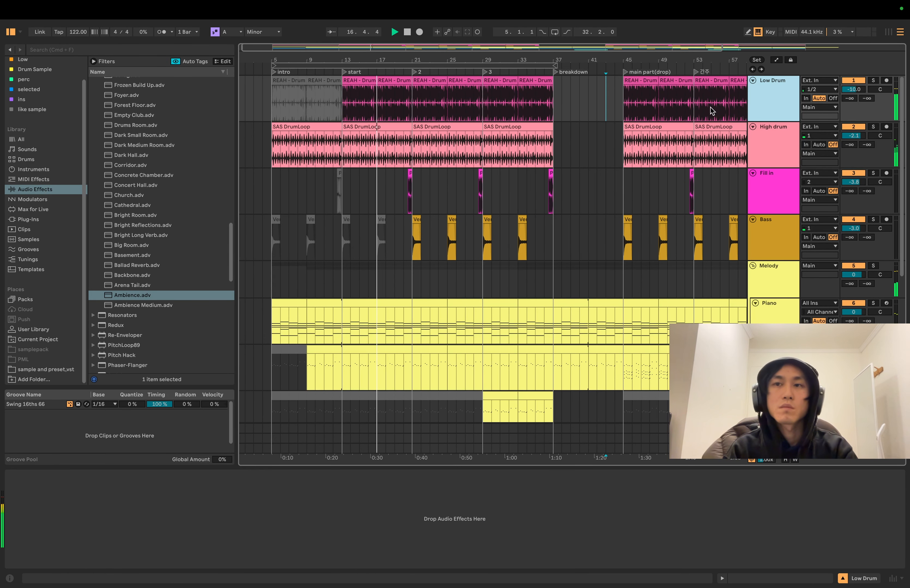
{"action": "key", "text": "space"}
{"action": "left_click", "coordinate": [191, 50]}
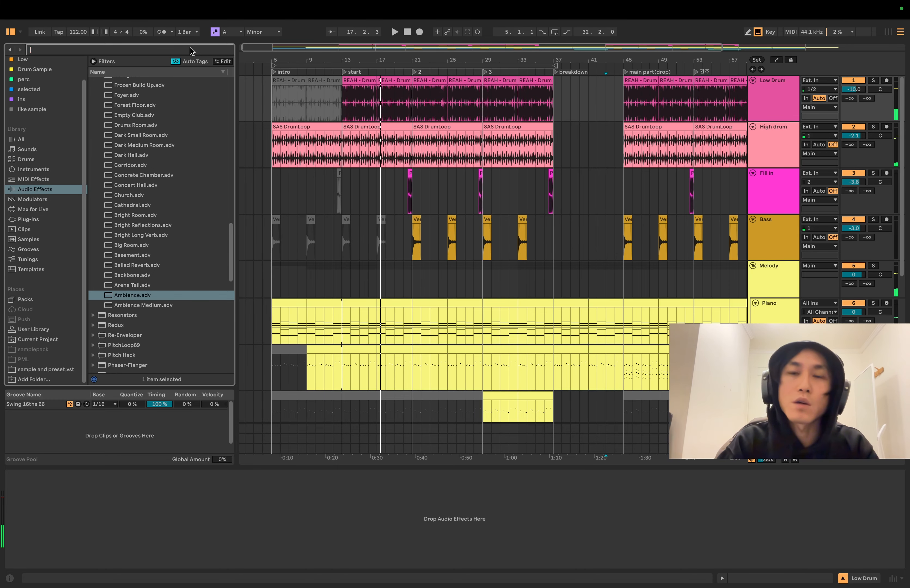
{"action": "type", "text": "sa"}
{"action": "double_click", "coordinate": [126, 93]}
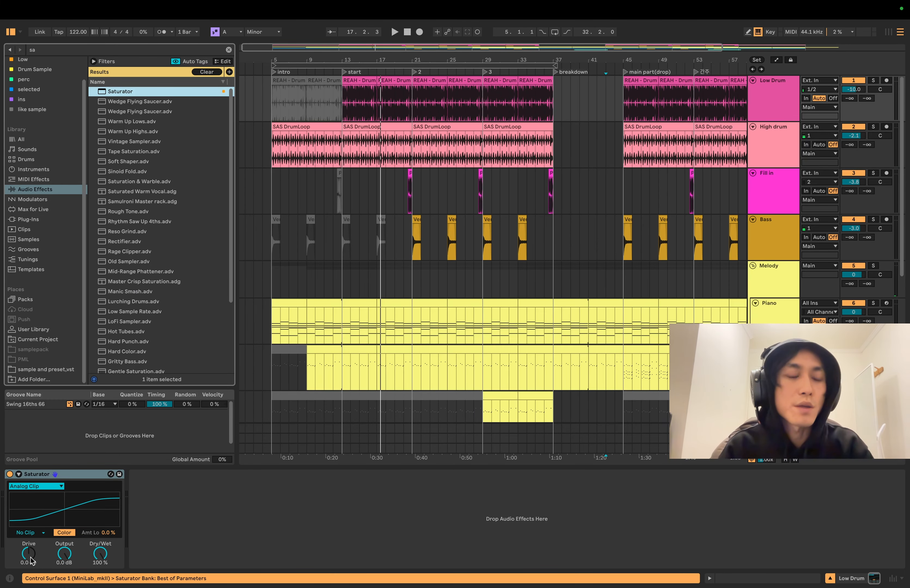
{"action": "left_click_drag", "start_coordinate": [30, 561], "coordinate": [32, 558]}
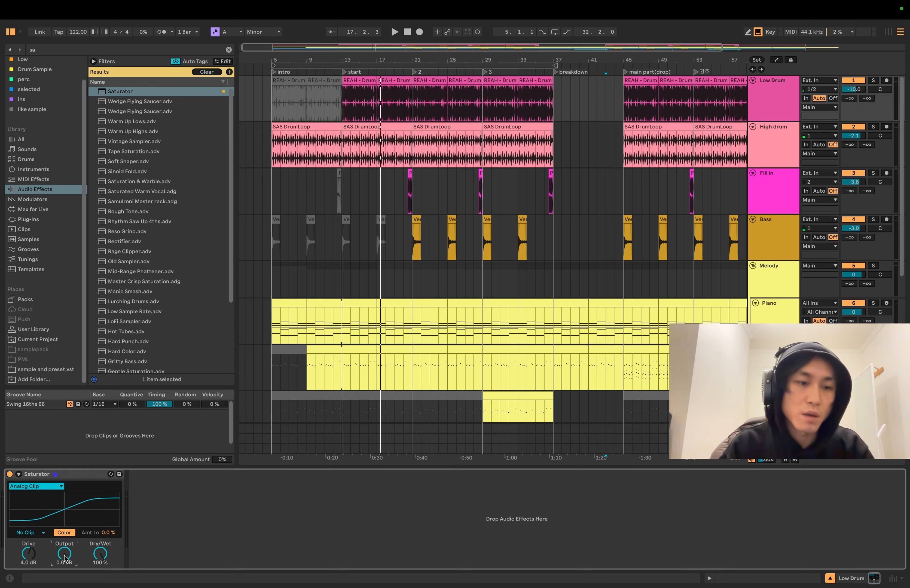
Play the drums from about bar 19 and set the Low Drum Saturator's output to -2.3 dB.
{"action": "key", "text": "space"}
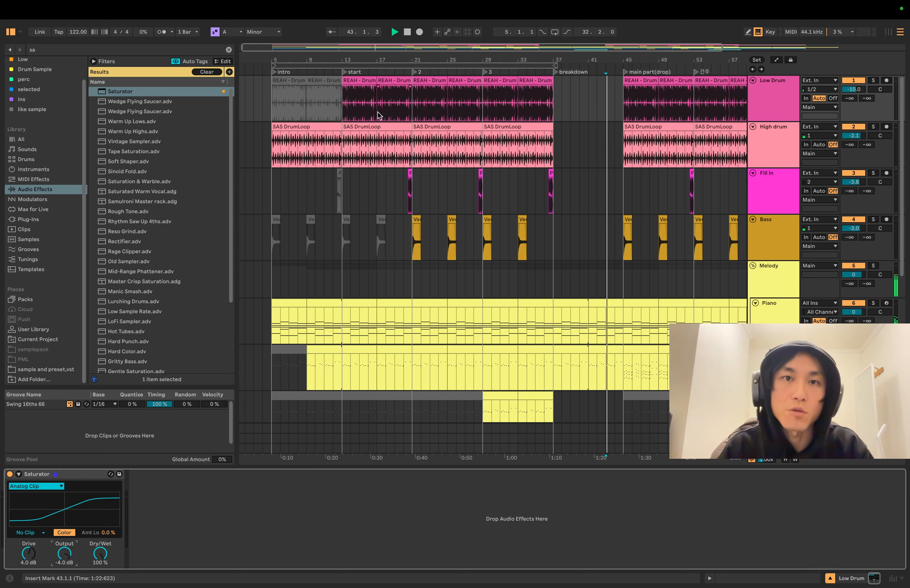
{"action": "left_click", "coordinate": [397, 105]}
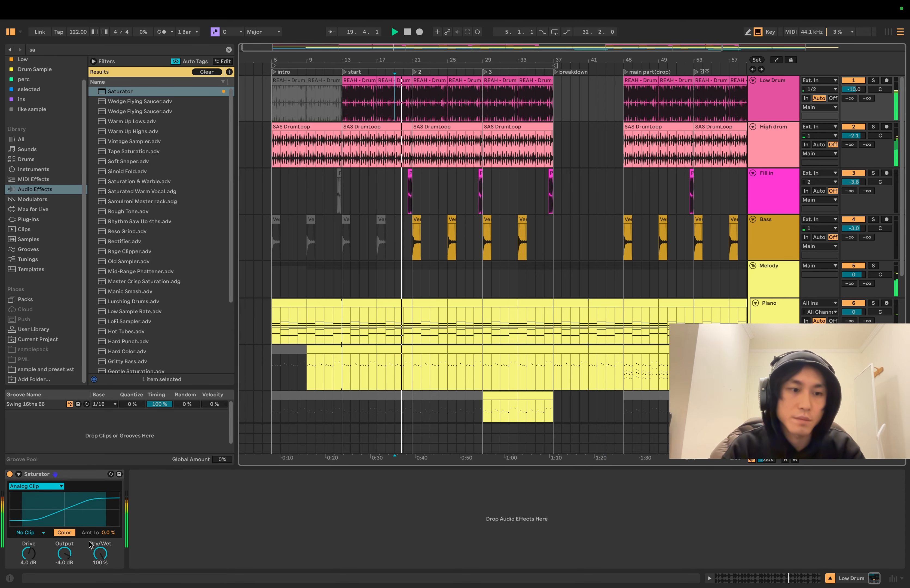
{"action": "left_click", "coordinate": [64, 553]}
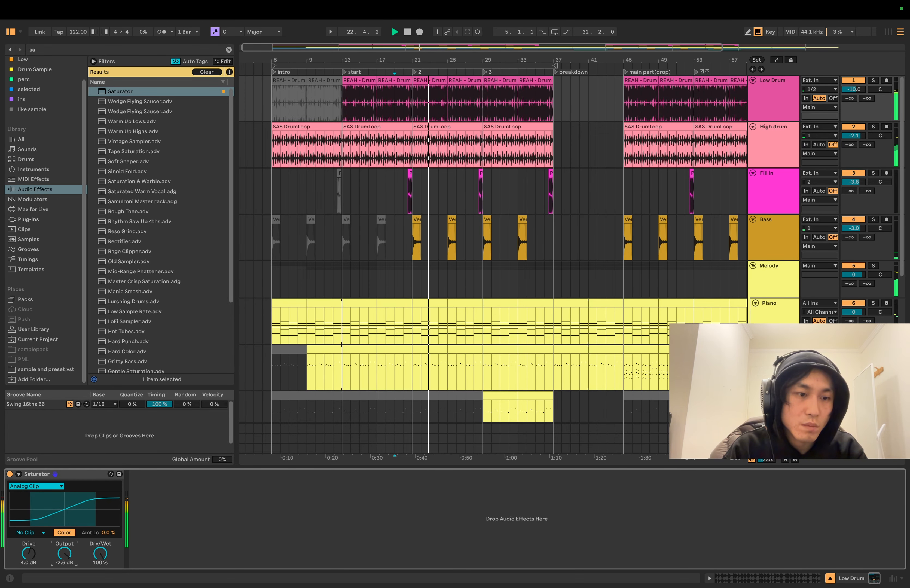
{"action": "left_click_drag", "start_coordinate": [64, 554], "coordinate": [65, 548]}
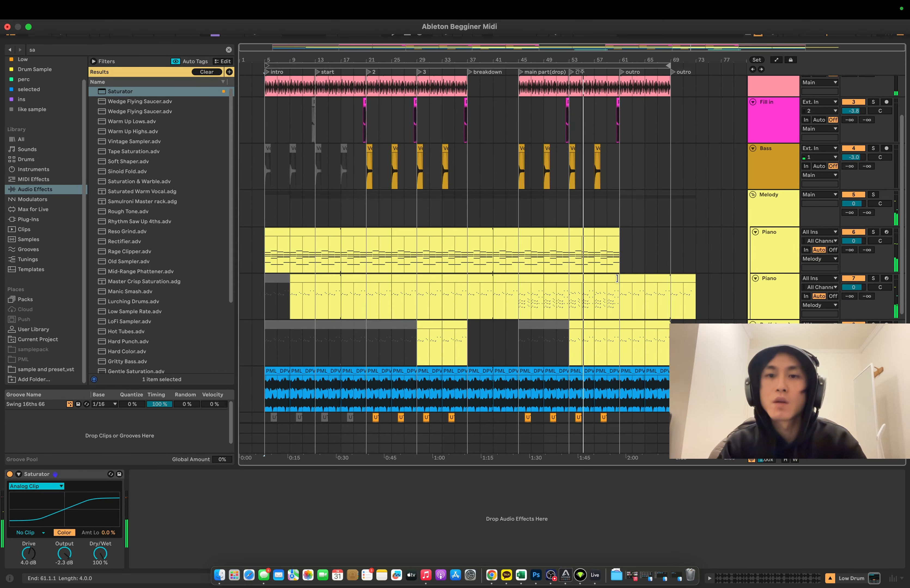
Examine the effect chains on the Low Drum, High drum, Fill in and Bass tracks.
{"action": "scroll", "coordinate": [619, 279], "scroll_direction": "down", "scroll_amount": 5}
{"action": "scroll", "coordinate": [762, 270], "scroll_direction": "up", "scroll_amount": 5}
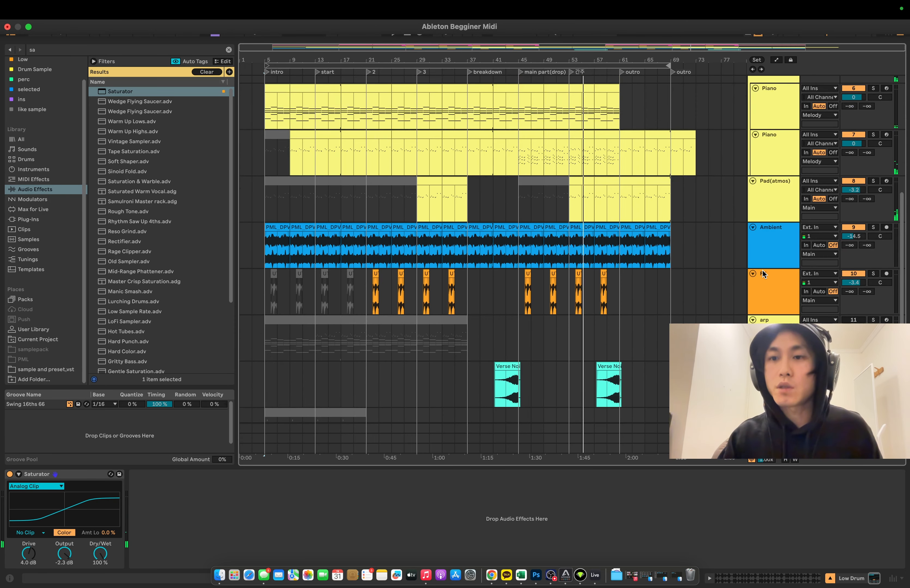
{"action": "left_click", "coordinate": [770, 140]}
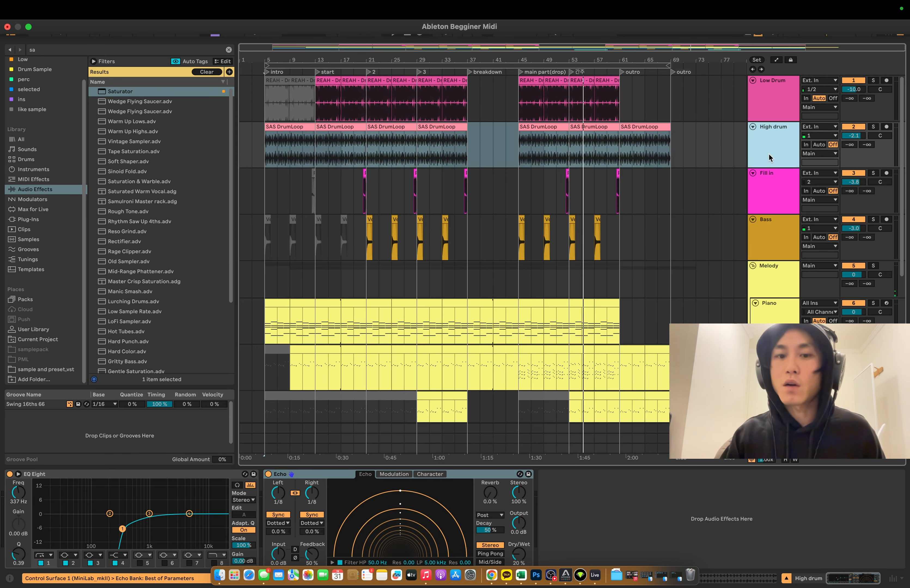
{"action": "left_click", "coordinate": [774, 187]}
{"action": "left_click", "coordinate": [776, 127]}
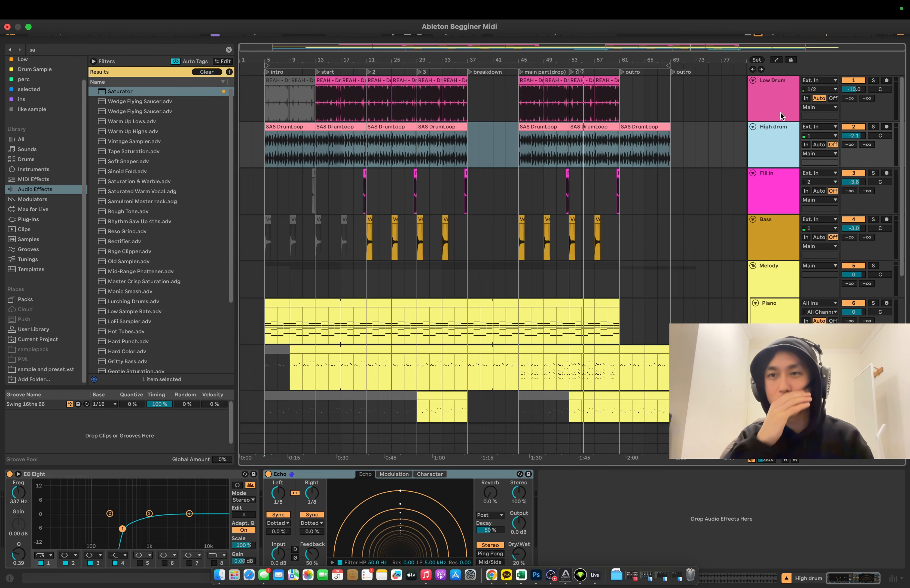
{"action": "left_click", "coordinate": [781, 112]}
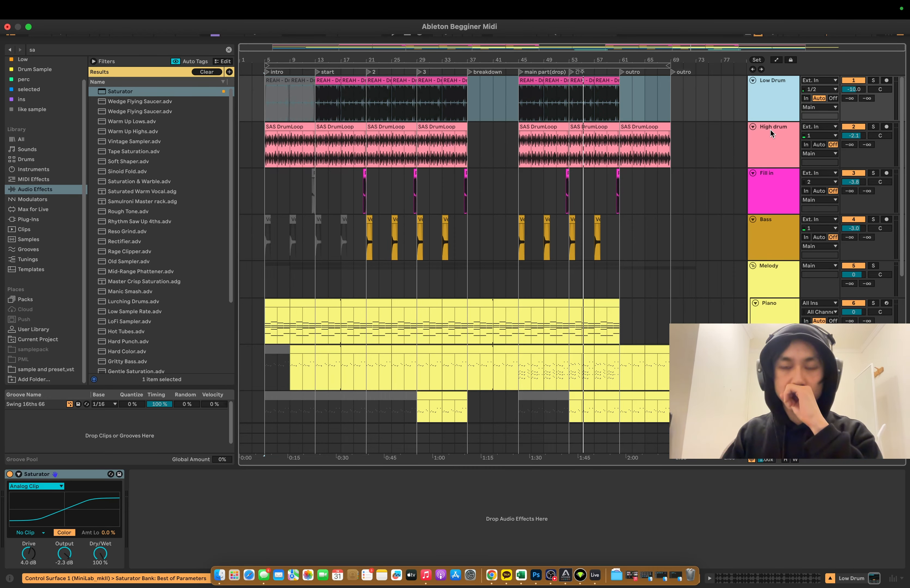
{"action": "left_click", "coordinate": [777, 165]}
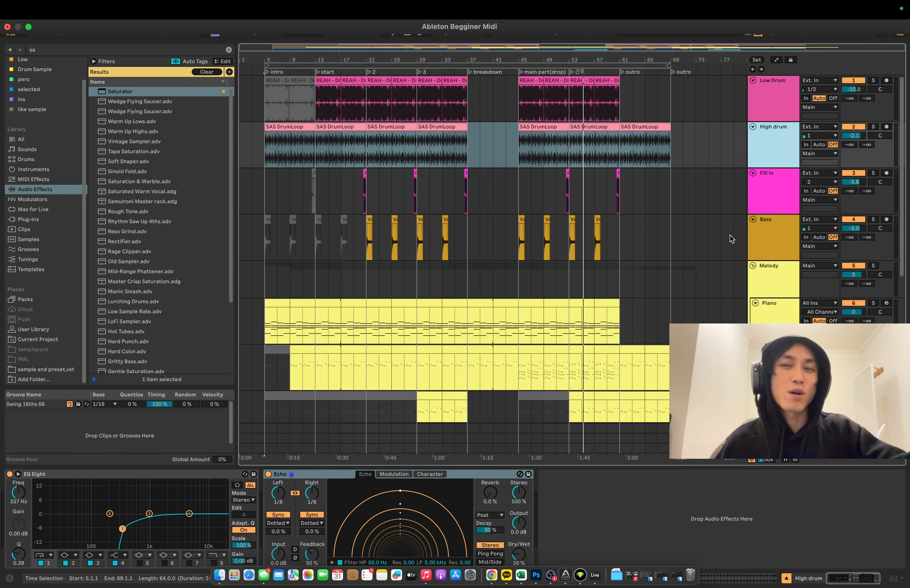
{"action": "left_click", "coordinate": [759, 180]}
{"action": "left_click", "coordinate": [773, 142]}
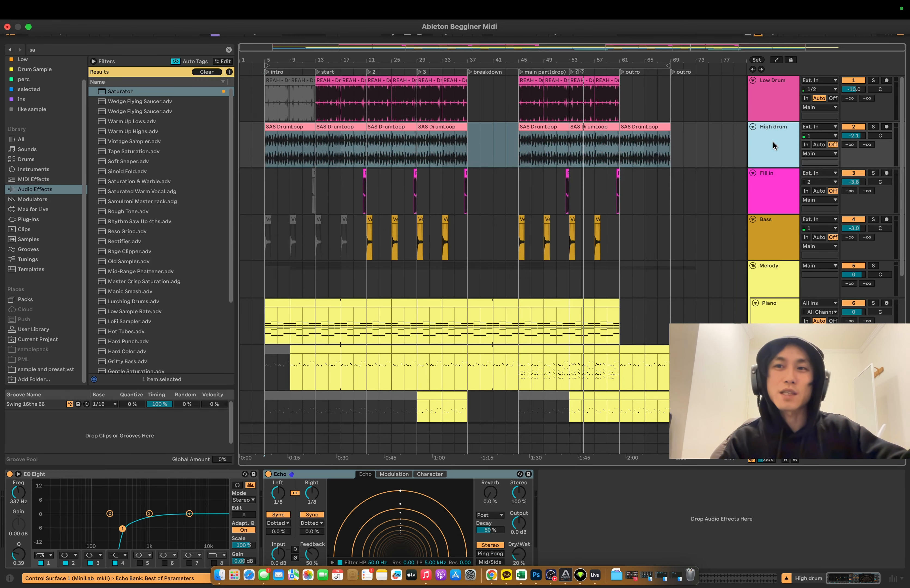
{"action": "left_click", "coordinate": [770, 100]}
{"action": "left_click", "coordinate": [763, 187]}
{"action": "left_click", "coordinate": [761, 225]}
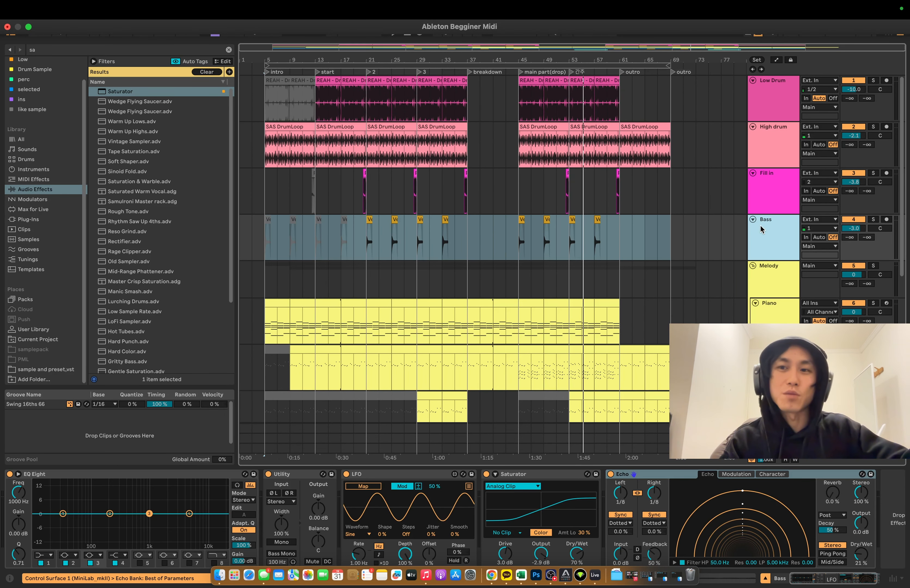
Examine the effect chains on the Melody group, both Piano tracks and the Pad(atmos) track.
{"action": "left_click", "coordinate": [760, 267]}
{"action": "left_click", "coordinate": [767, 300]}
{"action": "left_click", "coordinate": [770, 288]}
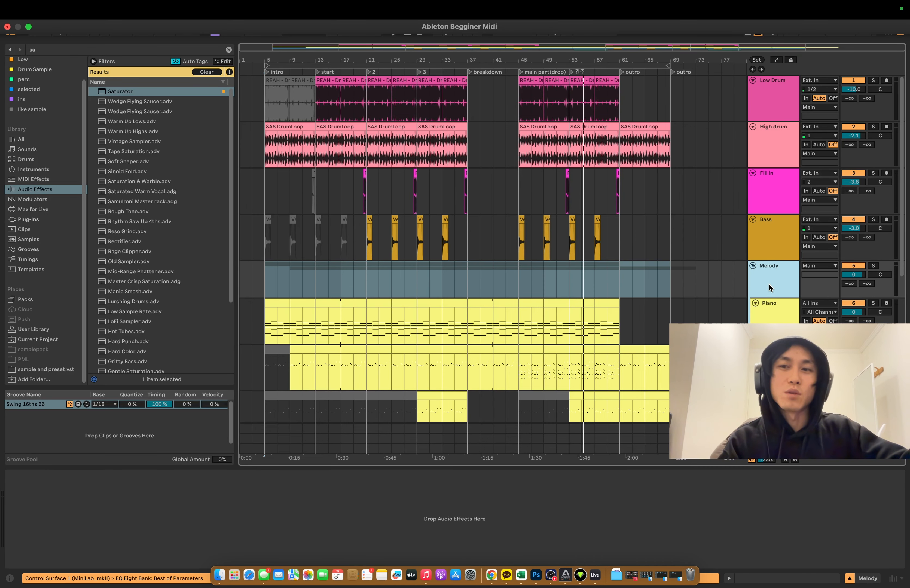
{"action": "left_click", "coordinate": [770, 319]}
{"action": "left_click", "coordinate": [769, 362]}
{"action": "scroll", "coordinate": [769, 363], "scroll_direction": "down", "scroll_amount": 3}
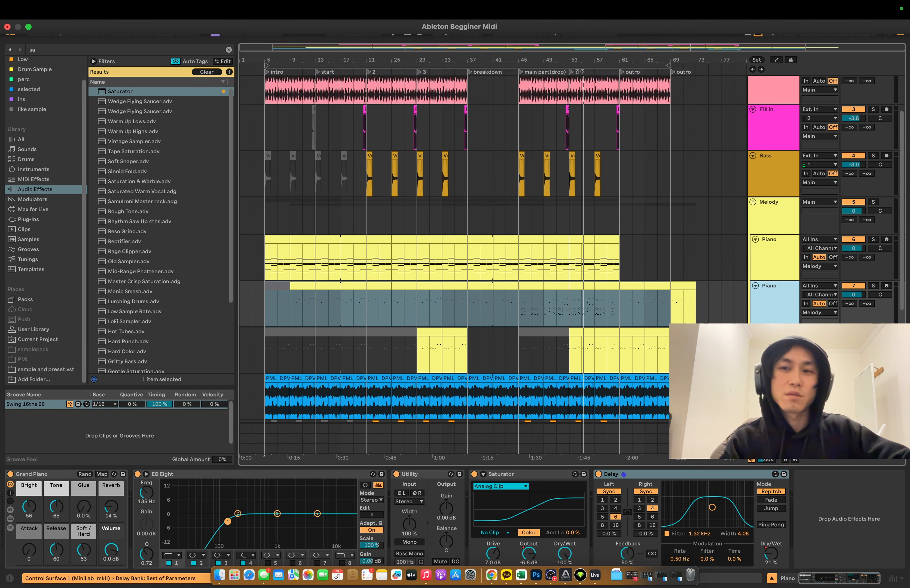
{"action": "left_click", "coordinate": [769, 344]}
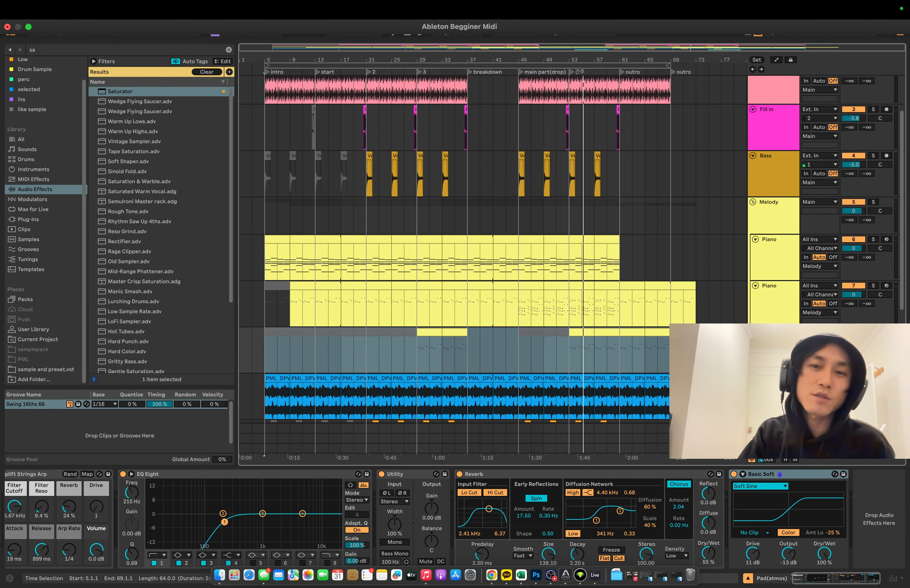
{"action": "scroll", "coordinate": [542, 218], "scroll_direction": "down", "scroll_amount": 5}
{"action": "scroll", "coordinate": [562, 176], "scroll_direction": "up", "scroll_amount": 2}
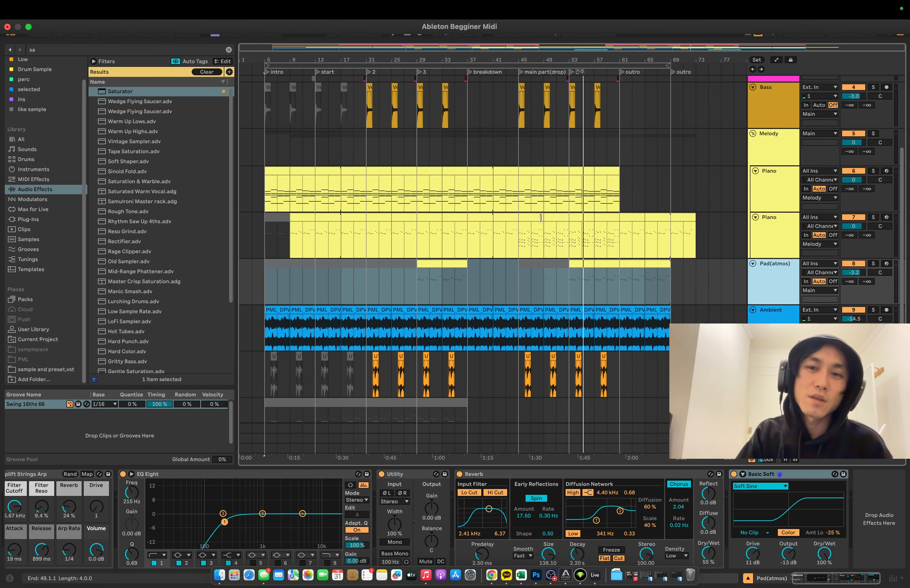
Place the insert marker at bar 53 and look over the arrangement's tracks from the drums to the ambience.
{"action": "left_click", "coordinate": [570, 163]}
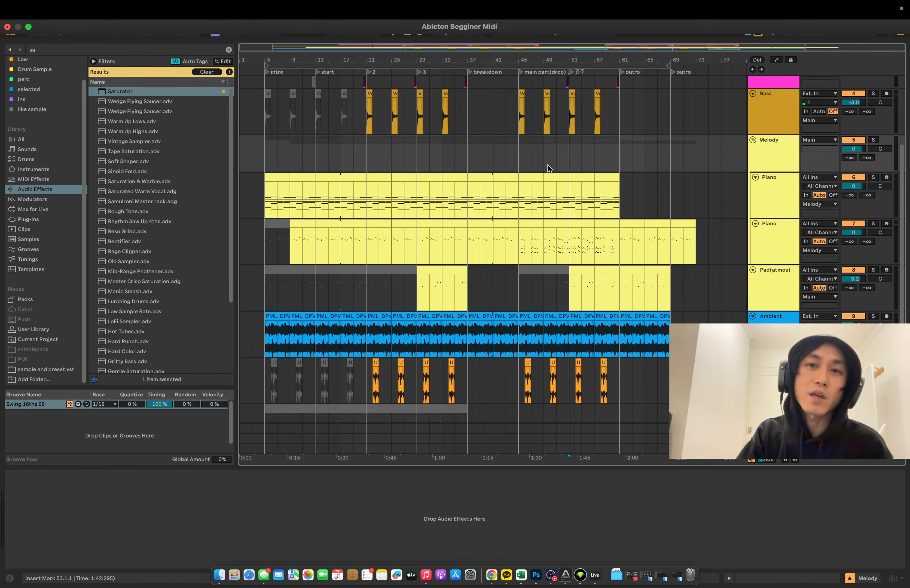
{"action": "scroll", "coordinate": [549, 169], "scroll_direction": "up", "scroll_amount": 3}
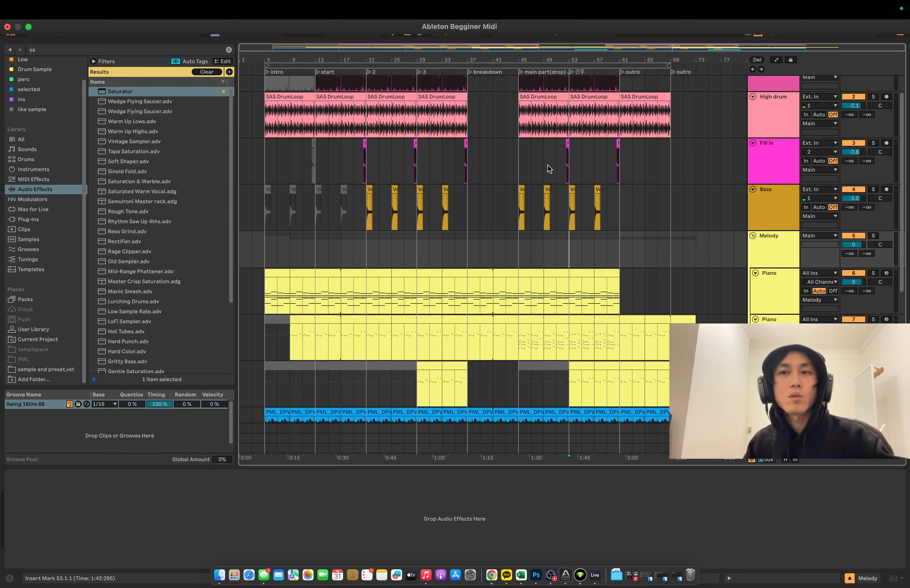
{"action": "scroll", "coordinate": [548, 169], "scroll_direction": "up", "scroll_amount": 2}
{"action": "scroll", "coordinate": [548, 169], "scroll_direction": "down", "scroll_amount": 6}
{"action": "scroll", "coordinate": [548, 168], "scroll_direction": "up", "scroll_amount": 6}
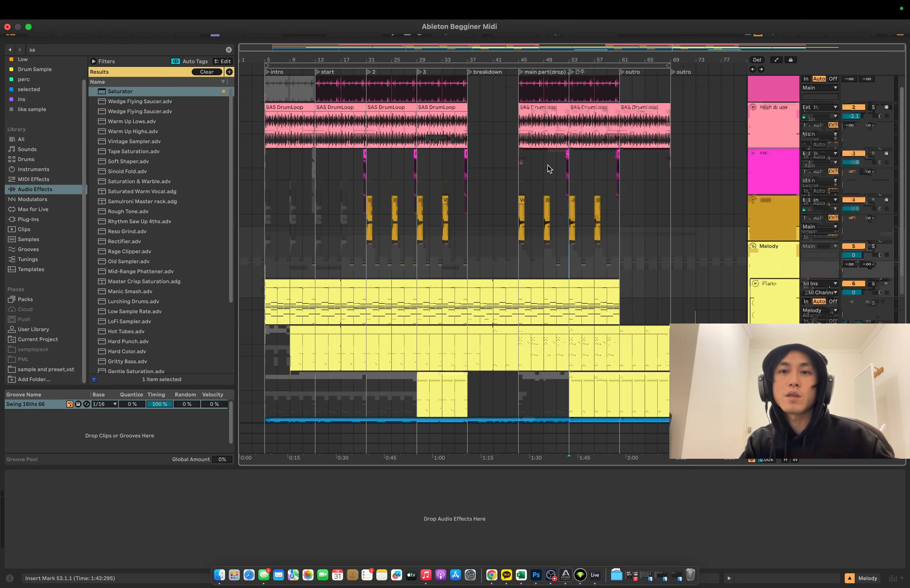
{"action": "scroll", "coordinate": [548, 168], "scroll_direction": "up", "scroll_amount": 1}
{"action": "scroll", "coordinate": [564, 220], "scroll_direction": "down", "scroll_amount": 6}
{"action": "scroll", "coordinate": [564, 220], "scroll_direction": "up", "scroll_amount": 6}
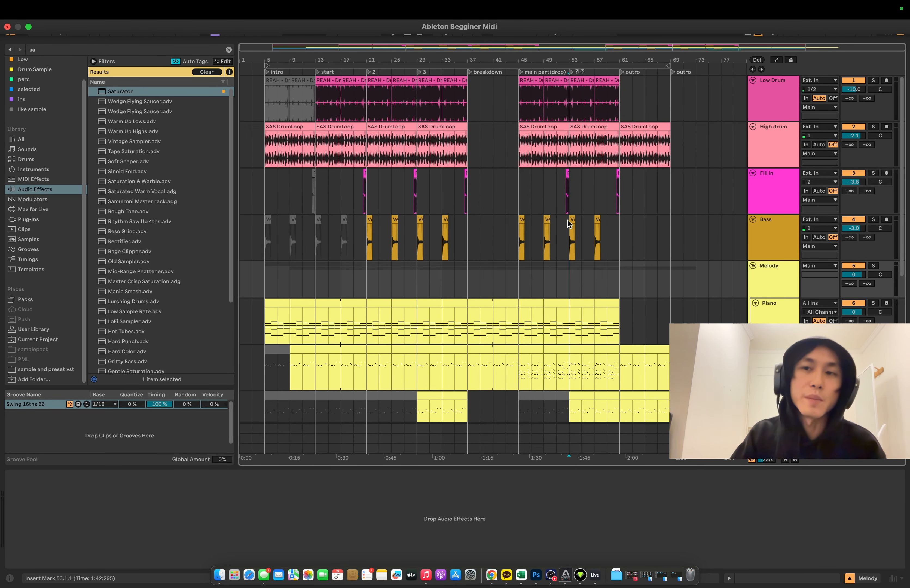
{"action": "scroll", "coordinate": [568, 226], "scroll_direction": "down", "scroll_amount": 6}
{"action": "scroll", "coordinate": [569, 232], "scroll_direction": "up", "scroll_amount": 6}
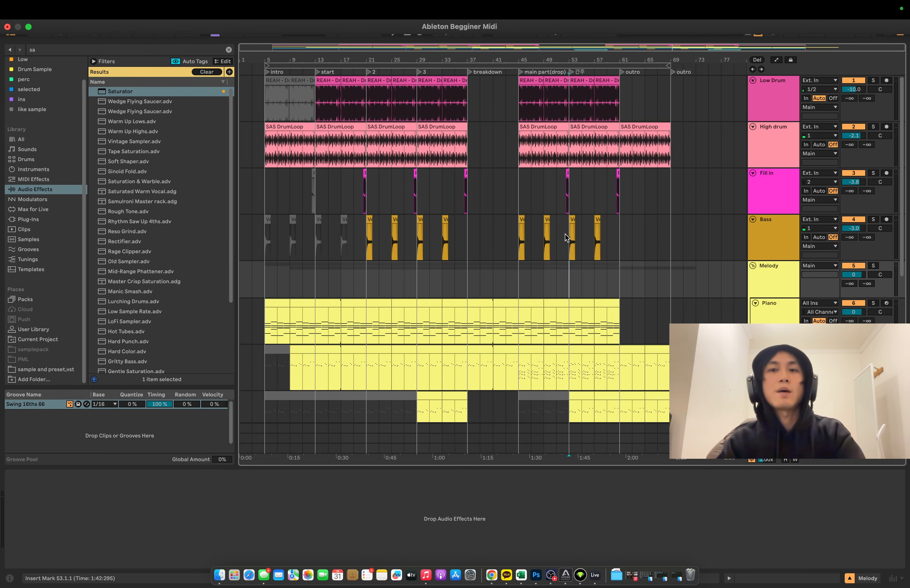
Play the arrangement from bar 53 to hear the full mix.
{"action": "scroll", "coordinate": [513, 185], "scroll_direction": "down", "scroll_amount": 5}
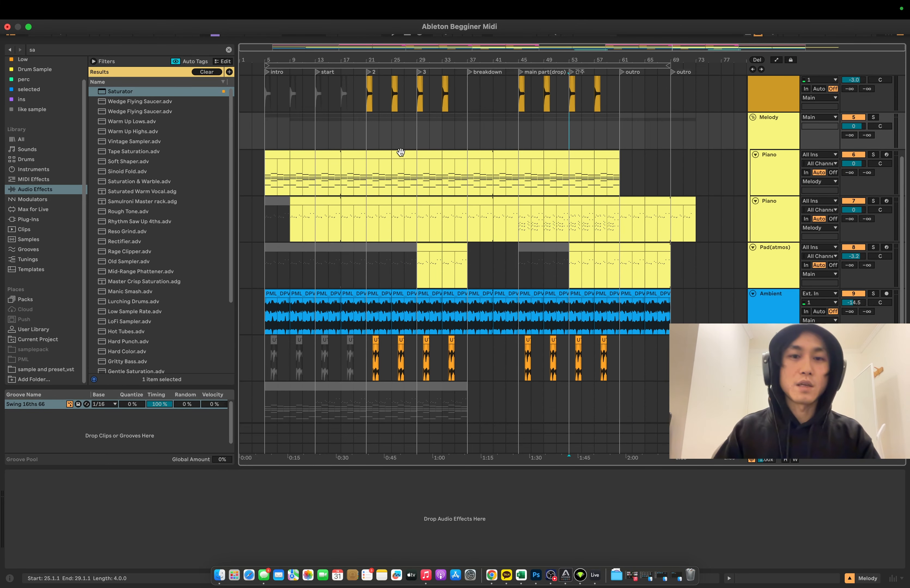
{"action": "scroll", "coordinate": [398, 155], "scroll_direction": "up", "scroll_amount": 2}
{"action": "key", "text": "space"}
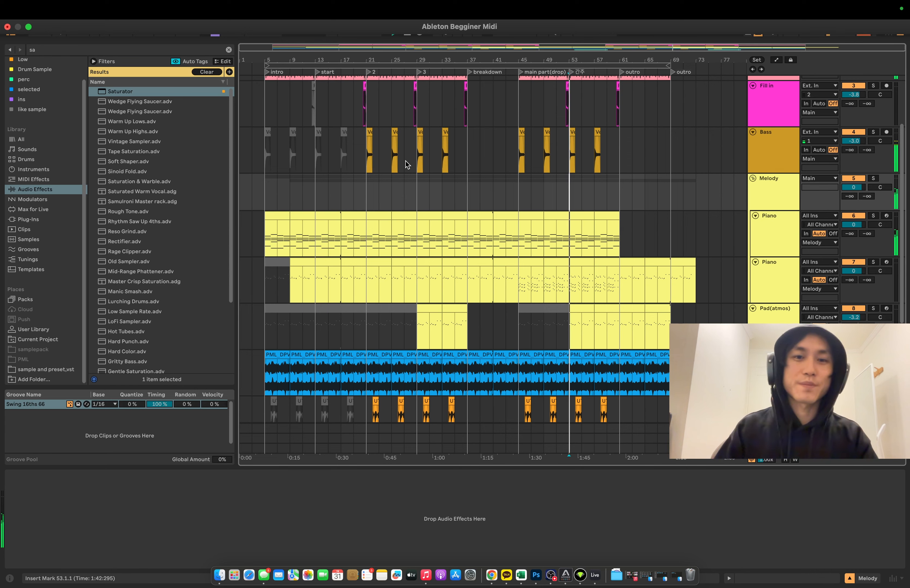